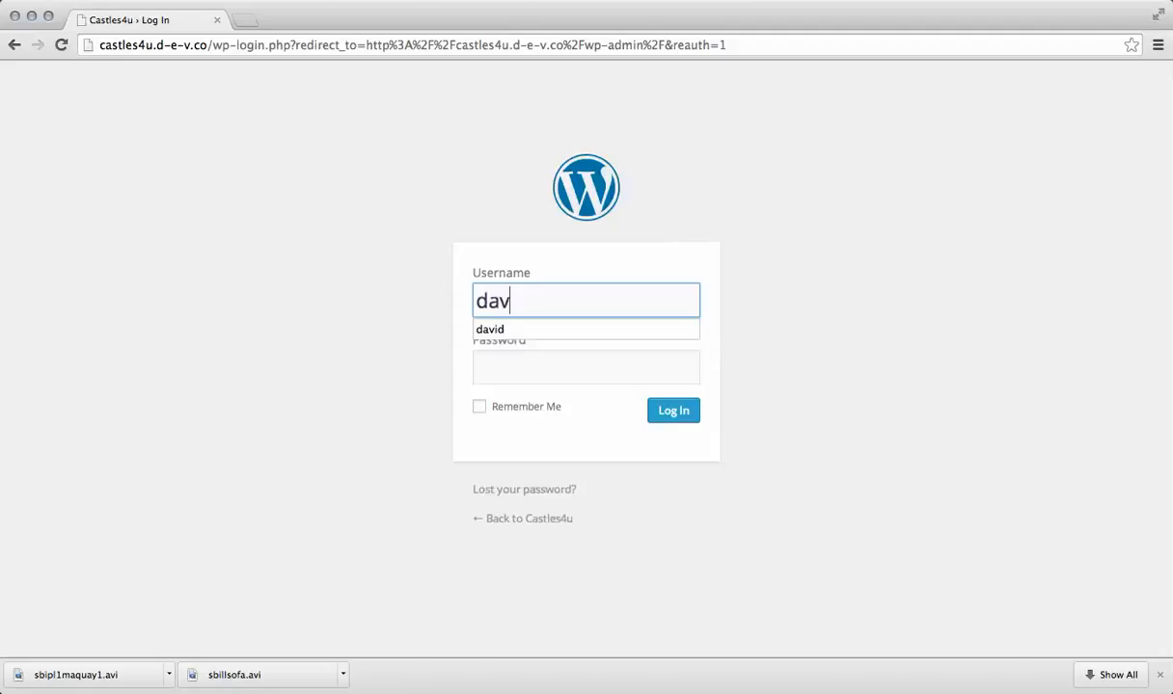
Log in to the WordPress admin by entering the username and the account password
{"action": "key", "text": "Tab"}
{"action": "type", "text": "••••••"}
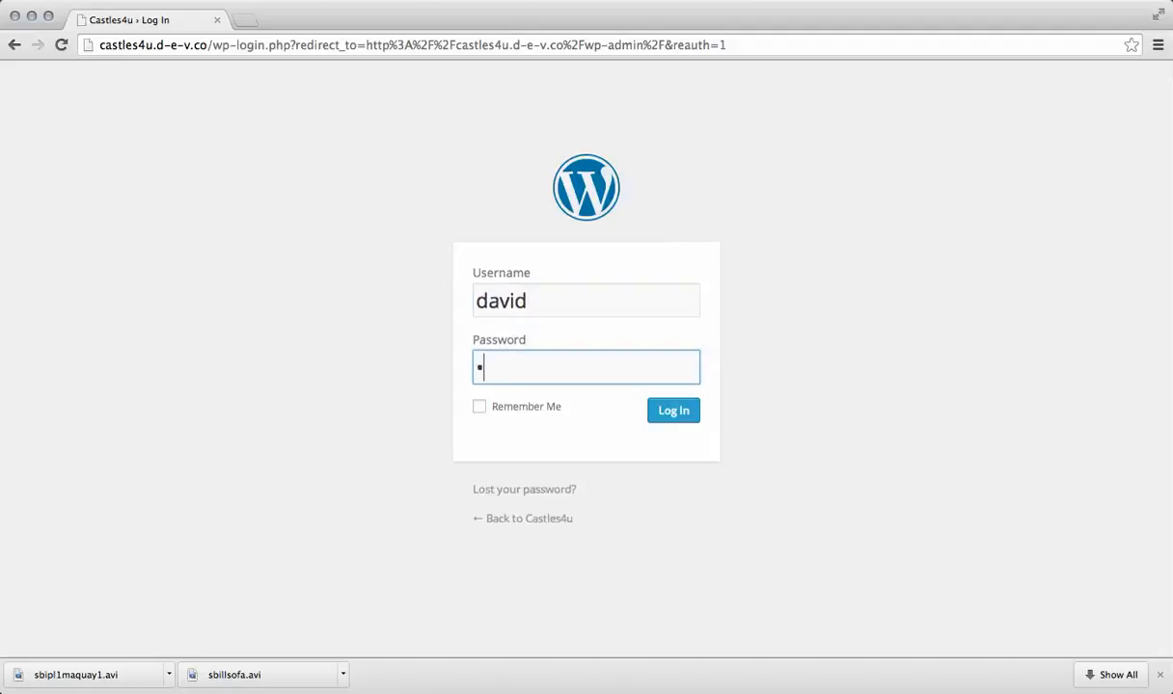
{"action": "type", "text": "••"}
{"action": "key", "text": "Return"}
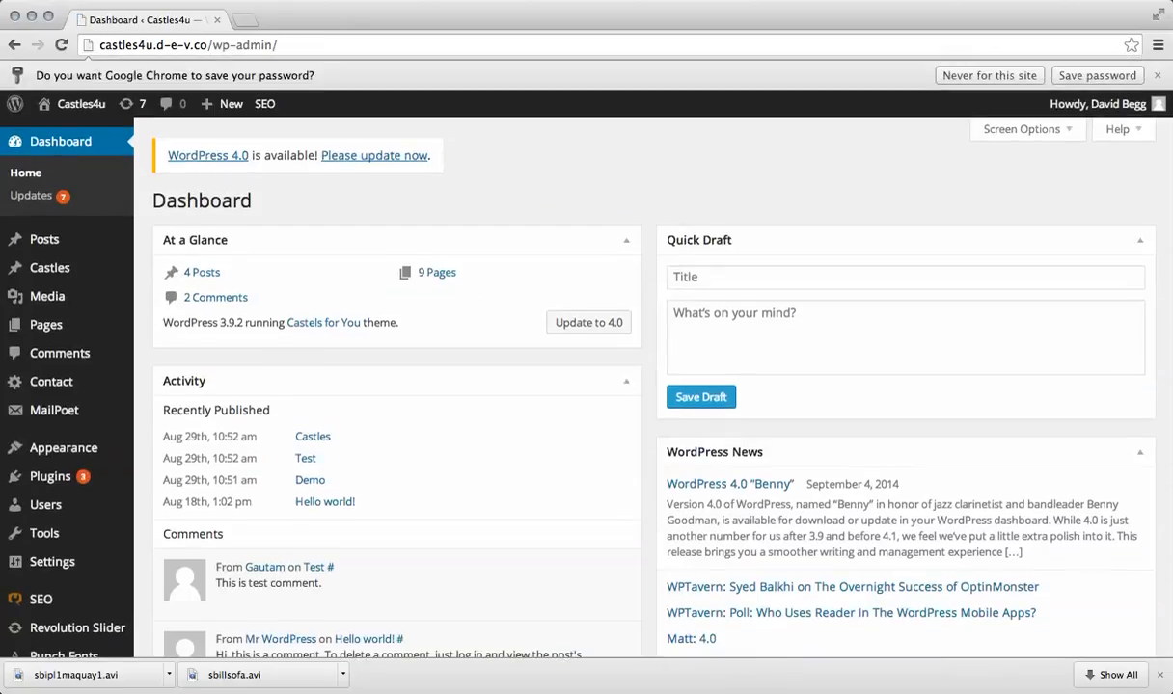
Copy the domain castles4u.d-e-v.co from the admin address and open the site's home page in a new browser tab
{"action": "scroll", "coordinate": [586, 386], "scroll_direction": "down", "scroll_amount": 1}
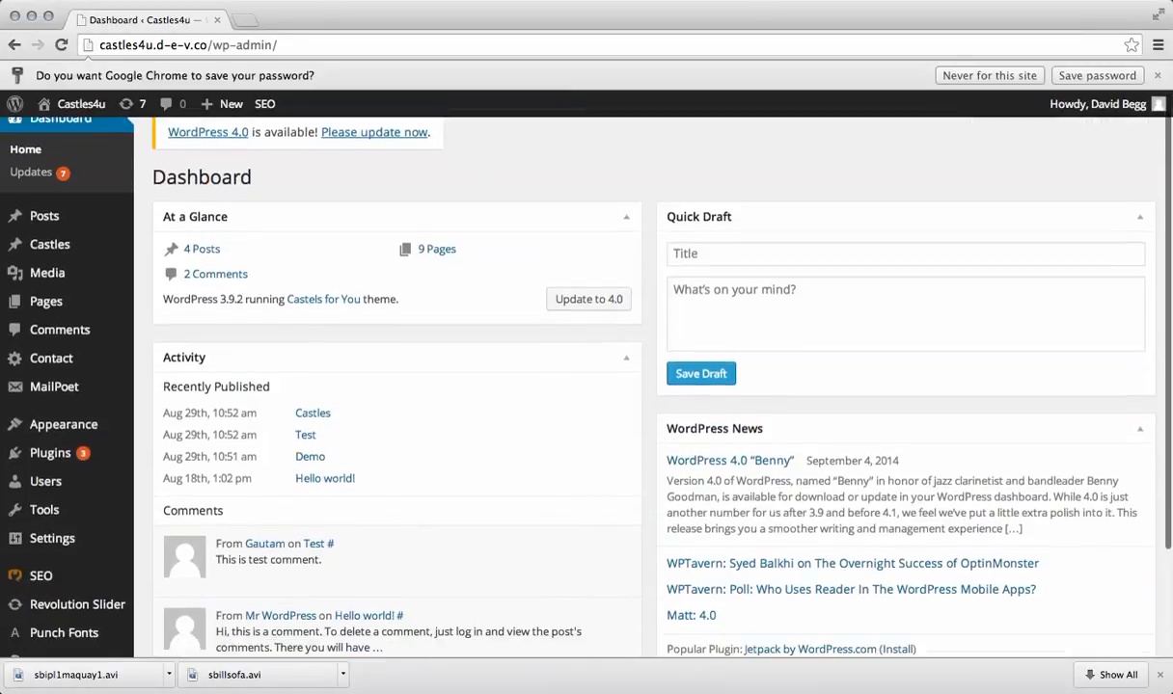
{"action": "left_click", "coordinate": [208, 46]}
{"action": "left_click_drag", "start_coordinate": [208, 45], "coordinate": [100, 45]}
{"action": "key", "text": "super+c"}
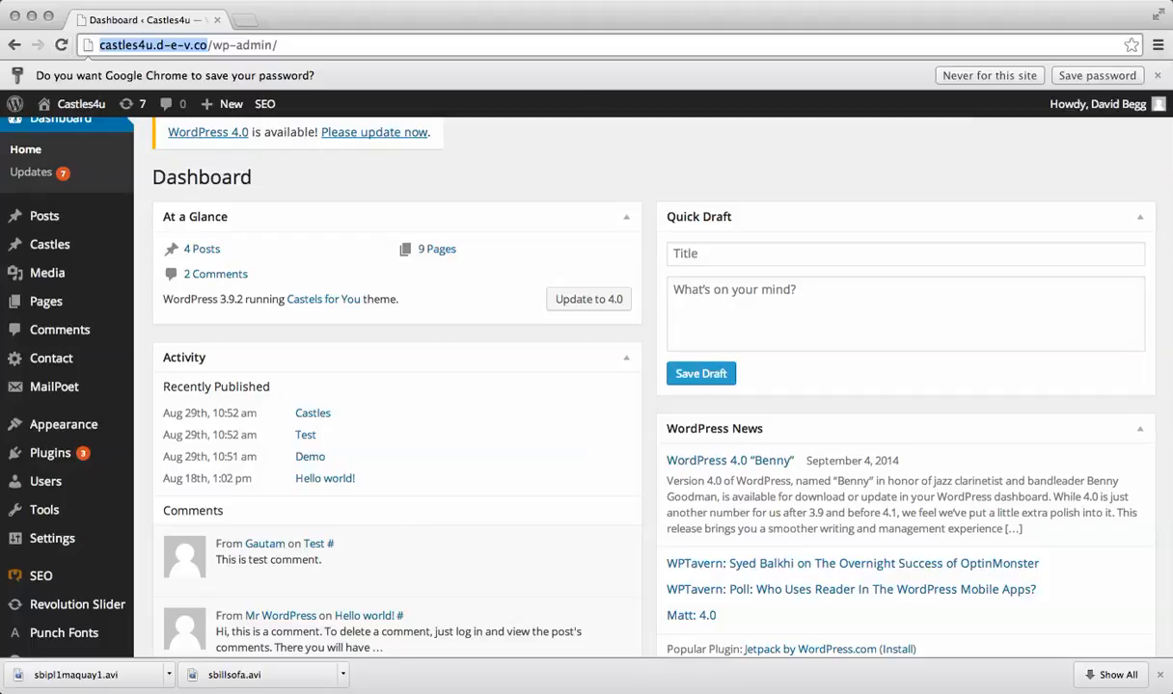
{"action": "key", "text": "super+t"}
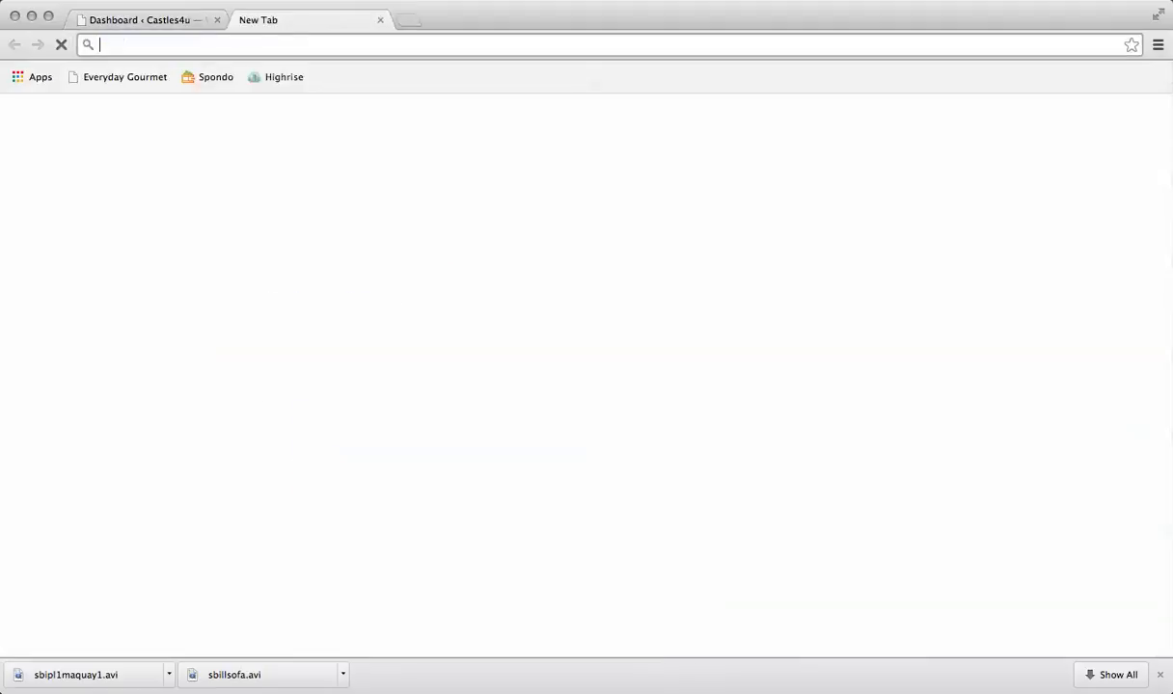
{"action": "key", "text": "super+v"}
{"action": "key", "text": "Return"}
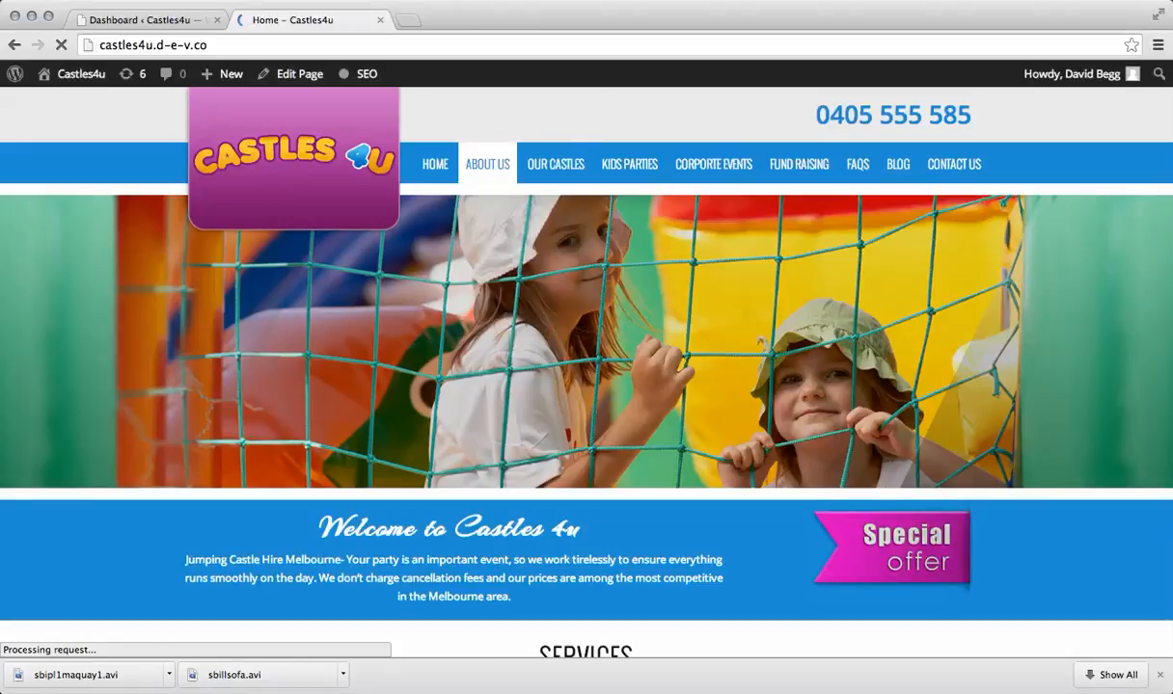
Open the Small Castles category on the development site and go to the Disney Princess Jumping Castle's detail page
{"action": "mouse_move", "coordinate": [555, 164]}
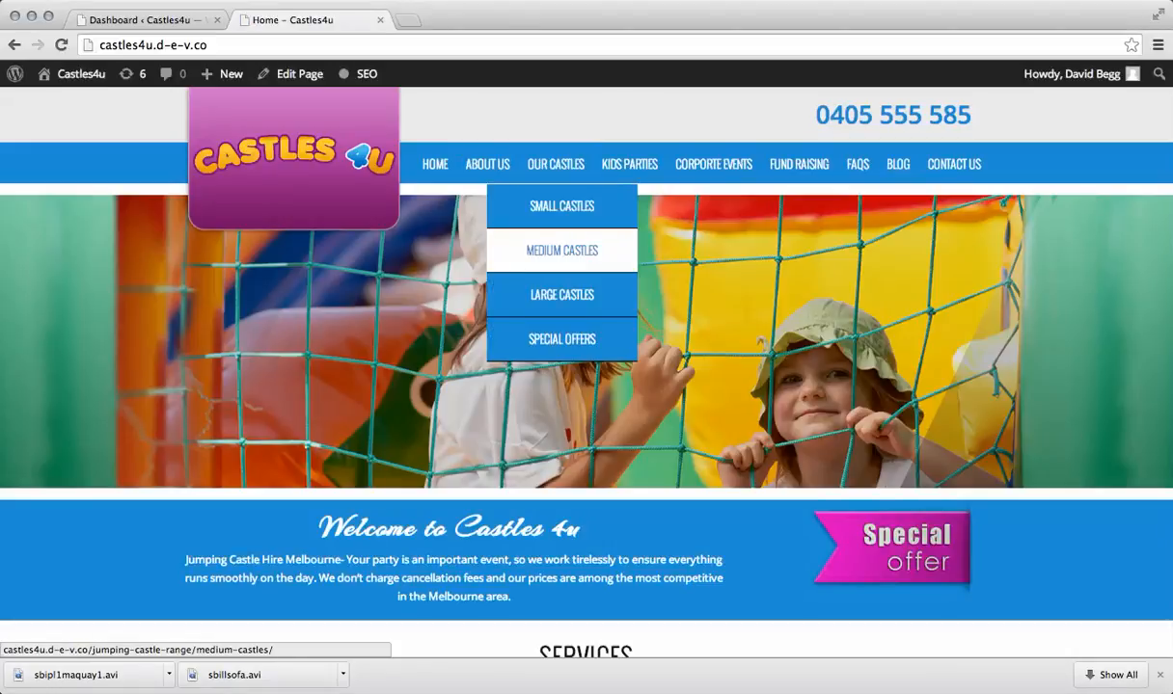
{"action": "left_click", "coordinate": [561, 205]}
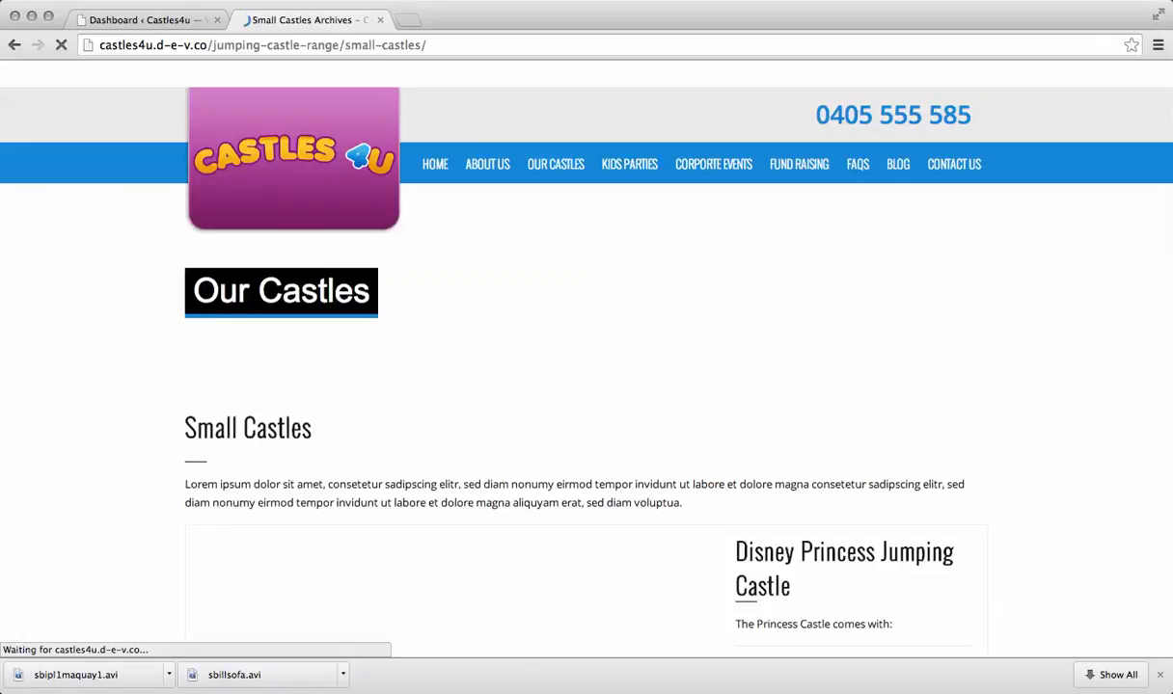
{"action": "scroll", "coordinate": [586, 386], "scroll_direction": "down", "scroll_amount": 3}
{"action": "scroll", "coordinate": [586, 386], "scroll_direction": "down", "scroll_amount": 3}
{"action": "scroll", "coordinate": [587, 385], "scroll_direction": "up", "scroll_amount": 3}
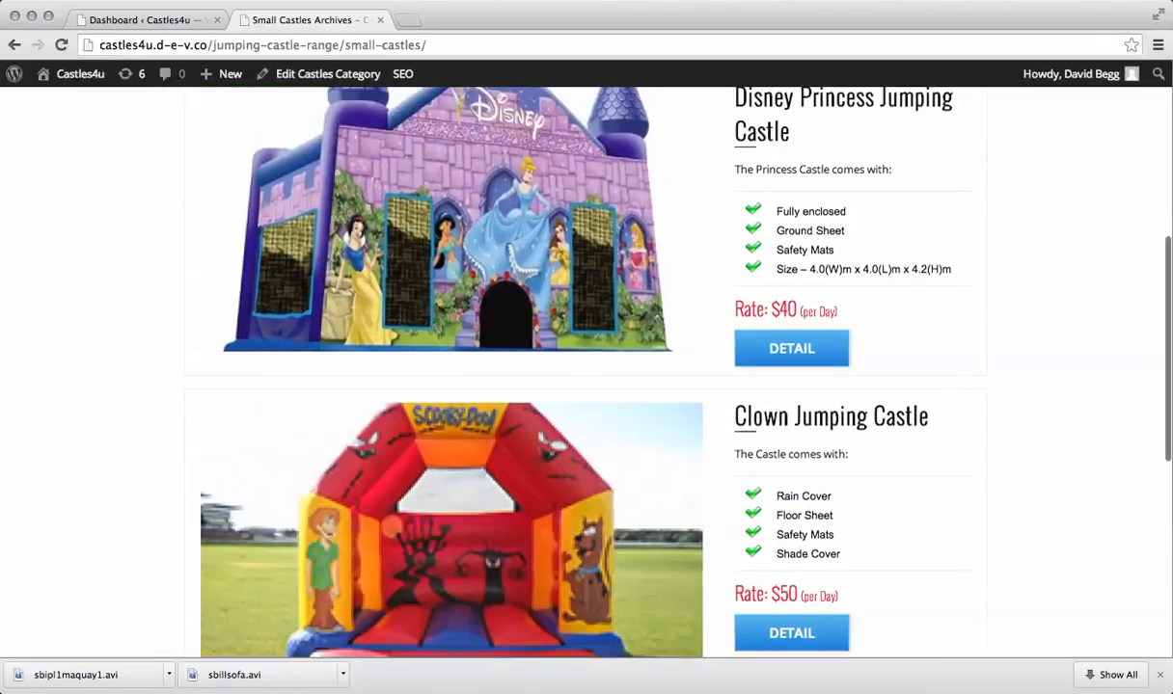
{"action": "scroll", "coordinate": [586, 386], "scroll_direction": "down", "scroll_amount": 3}
{"action": "scroll", "coordinate": [792, 409], "scroll_direction": "up", "scroll_amount": 2}
{"action": "left_click", "coordinate": [792, 409]}
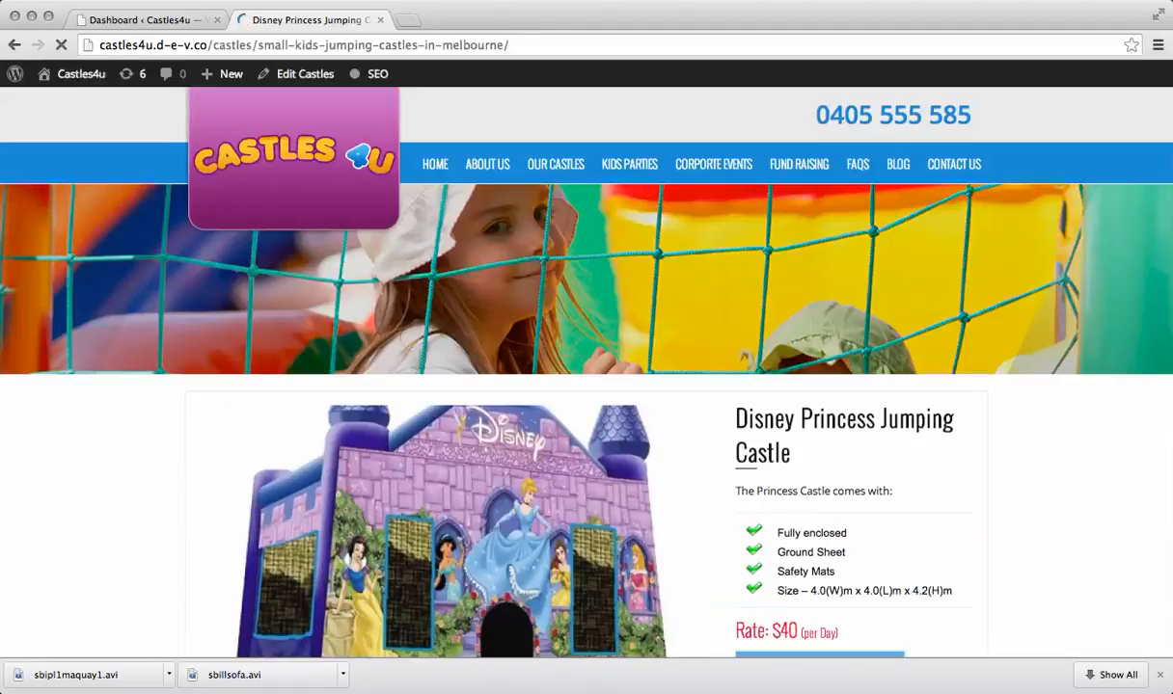
Examine the Disney Princess Jumping Castle page's image, feature list, rate and contact option
{"action": "scroll", "coordinate": [792, 409], "scroll_direction": "down", "scroll_amount": 3}
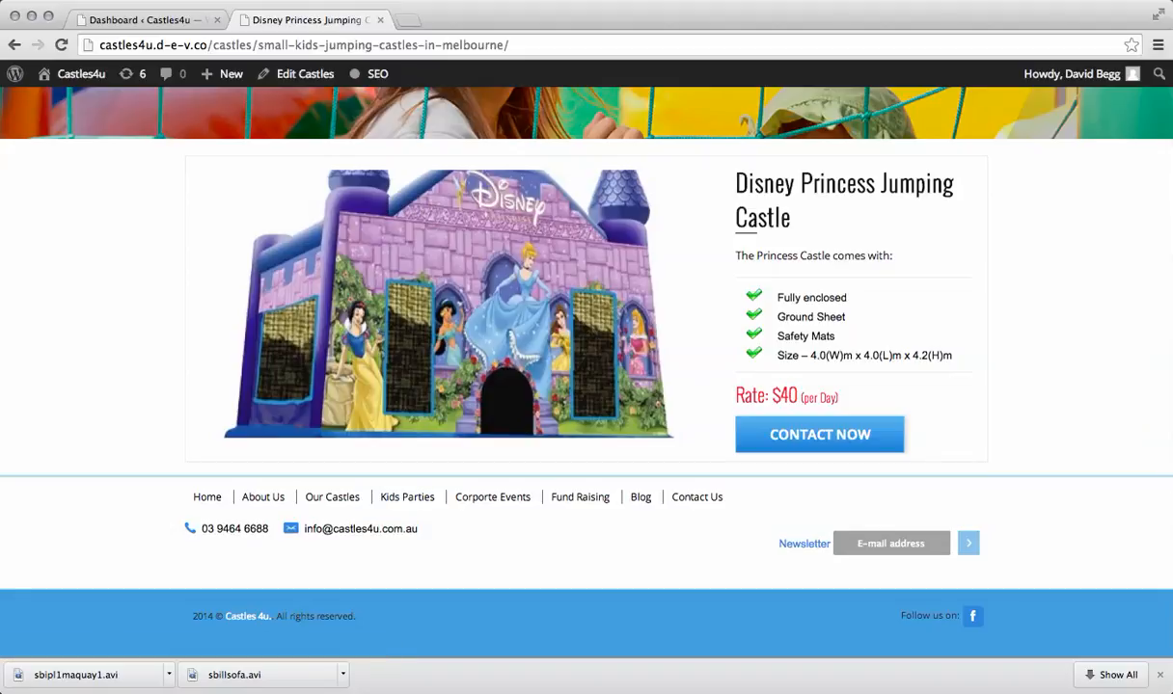
{"action": "scroll", "coordinate": [586, 367], "scroll_direction": "up", "scroll_amount": 3}
{"action": "scroll", "coordinate": [586, 367], "scroll_direction": "down", "scroll_amount": 3}
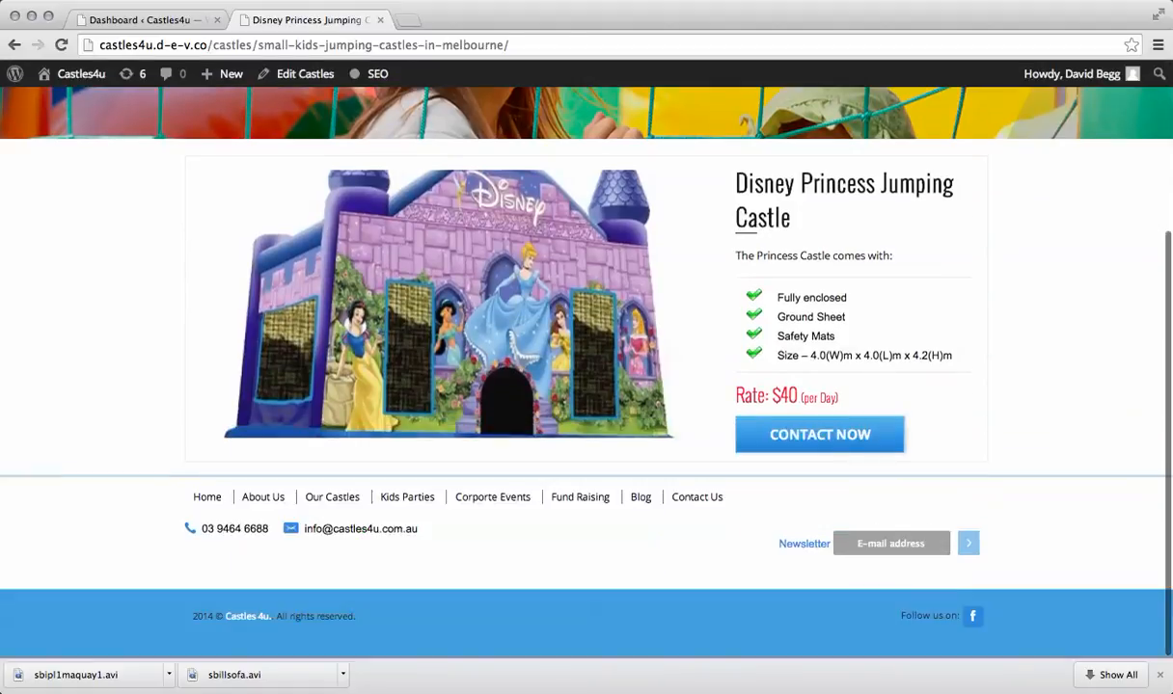
{"action": "scroll", "coordinate": [587, 367], "scroll_direction": "up", "scroll_amount": 3}
{"action": "scroll", "coordinate": [587, 367], "scroll_direction": "down", "scroll_amount": 2}
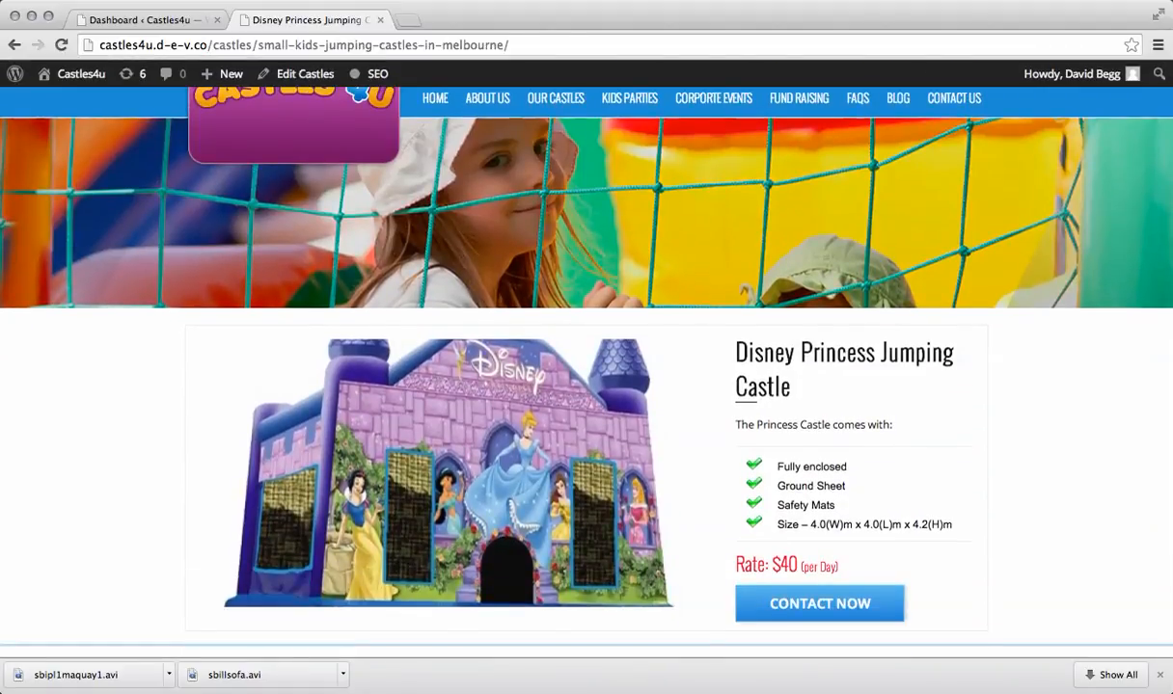
{"action": "scroll", "coordinate": [586, 367], "scroll_direction": "down", "scroll_amount": 3}
{"action": "scroll", "coordinate": [587, 366], "scroll_direction": "up", "scroll_amount": 5}
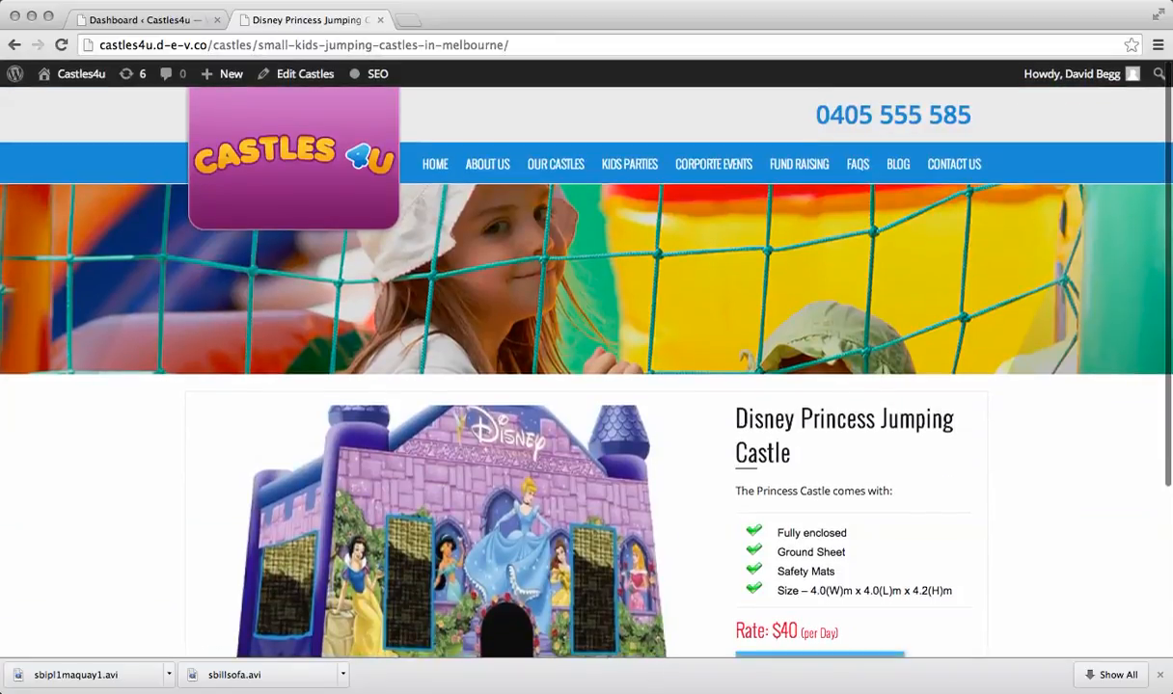
Return to the WordPress admin and open the list of all castles
{"action": "key", "text": "ctrl+shift+Tab"}
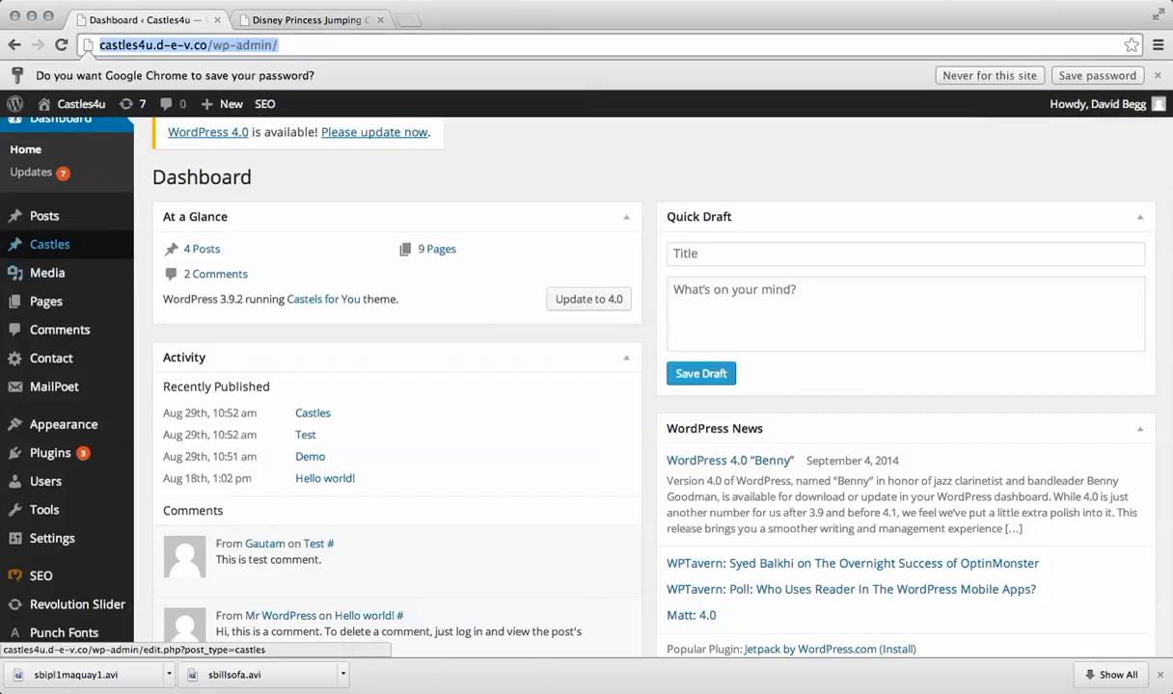
{"action": "mouse_move", "coordinate": [48, 244]}
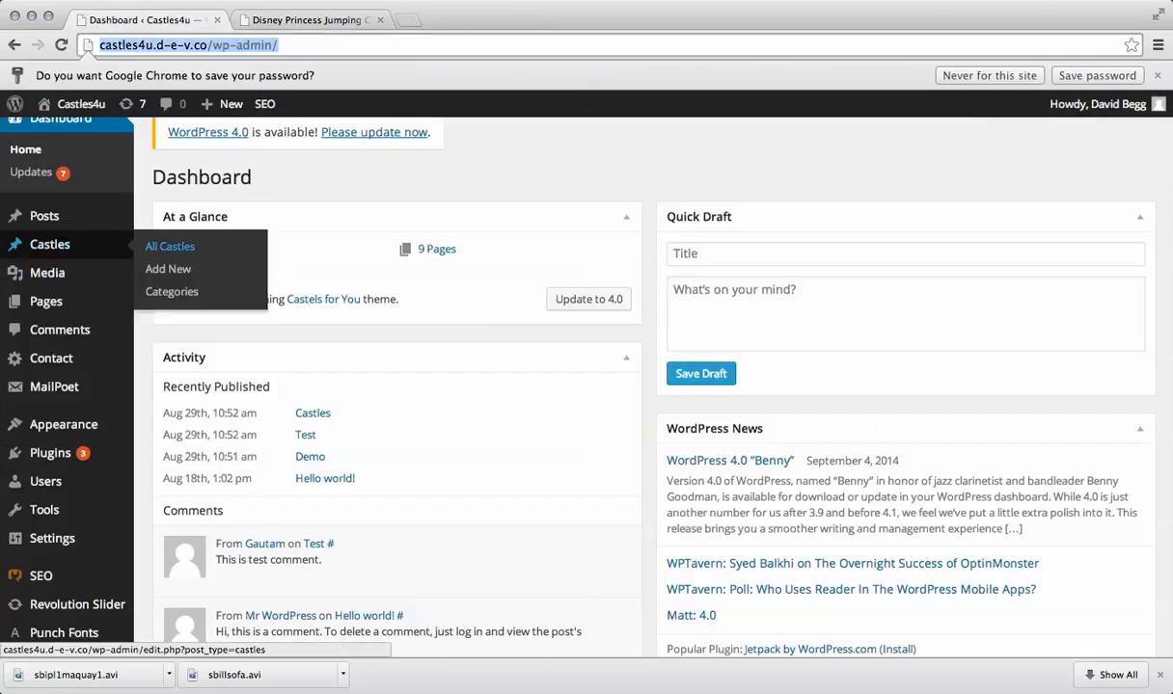
{"action": "left_click", "coordinate": [170, 246]}
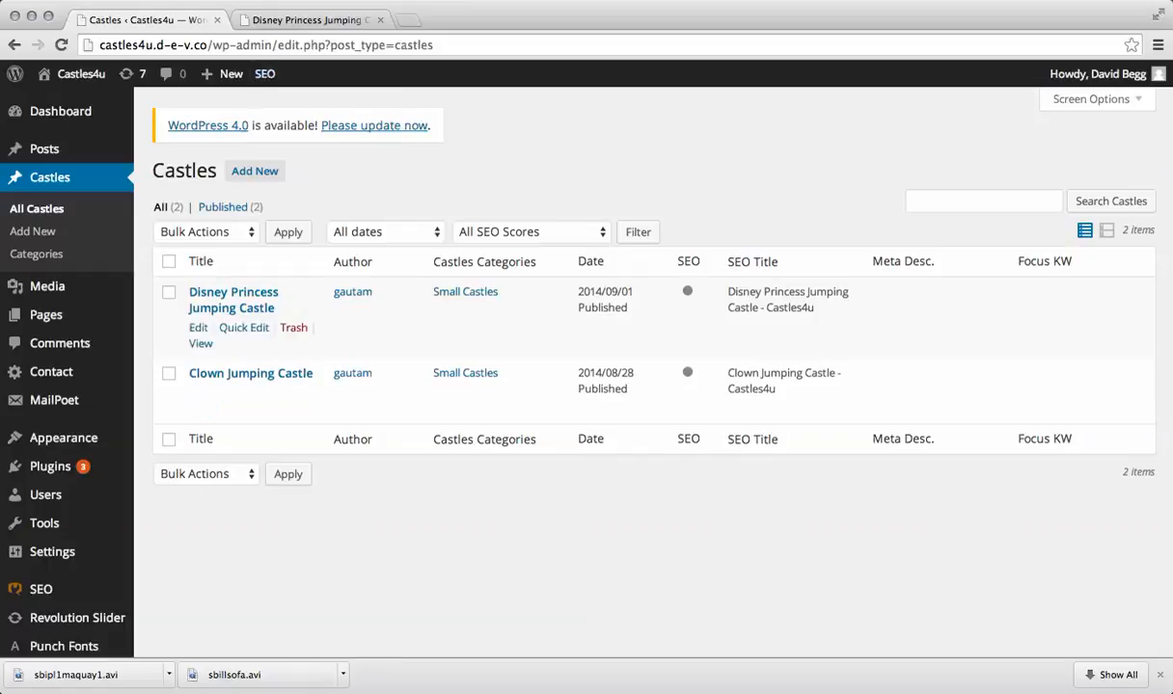
Open the live website castles4u.com.au in a new browser tab
{"action": "key", "text": "super+t"}
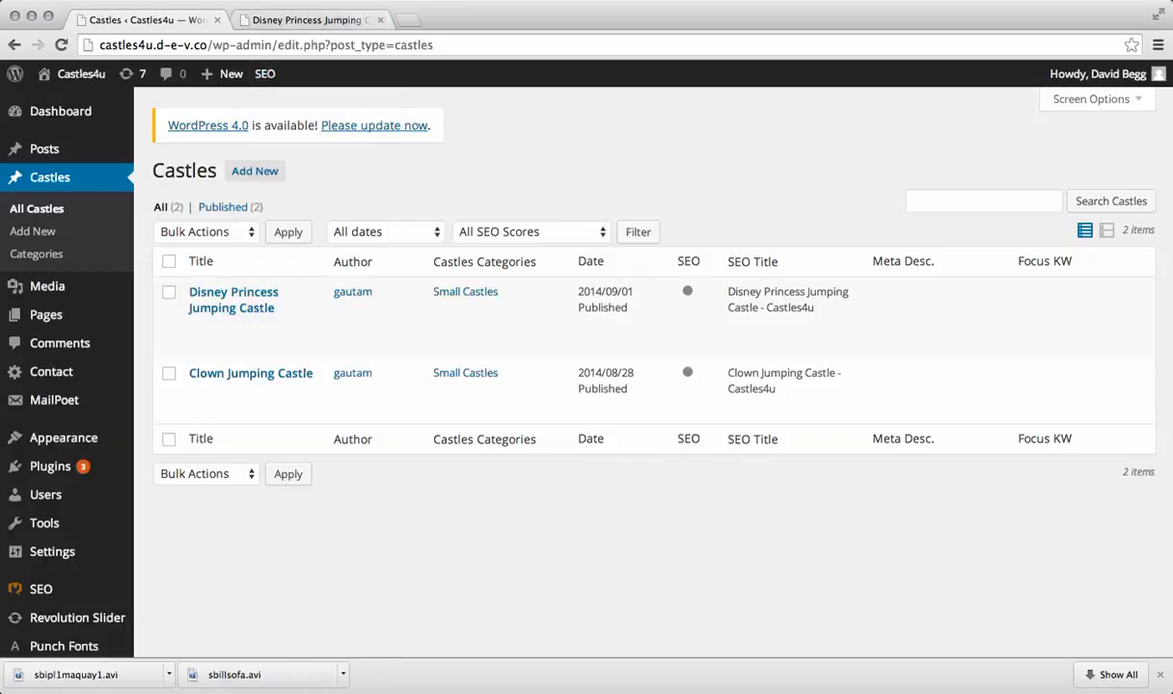
{"action": "type", "text": "cas"}
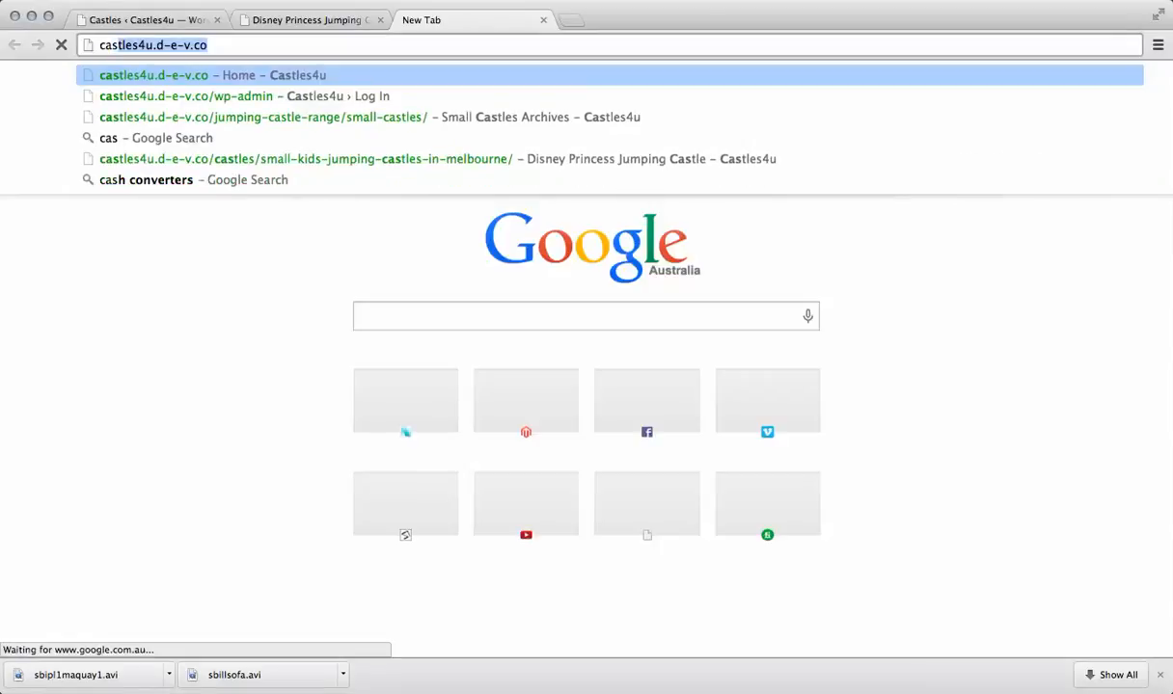
{"action": "key", "text": "Right"}
{"action": "key", "text": "BackSpace"}
{"action": "key", "text": "BackSpace"}
{"action": "key", "text": "BackSpace"}
{"action": "key", "text": "BackSpace"}
{"action": "key", "text": "BackSpace"}
{"action": "key", "text": "BackSpace"}
{"action": "key", "text": "BackSpace"}
{"action": "key", "text": "BackSpace"}
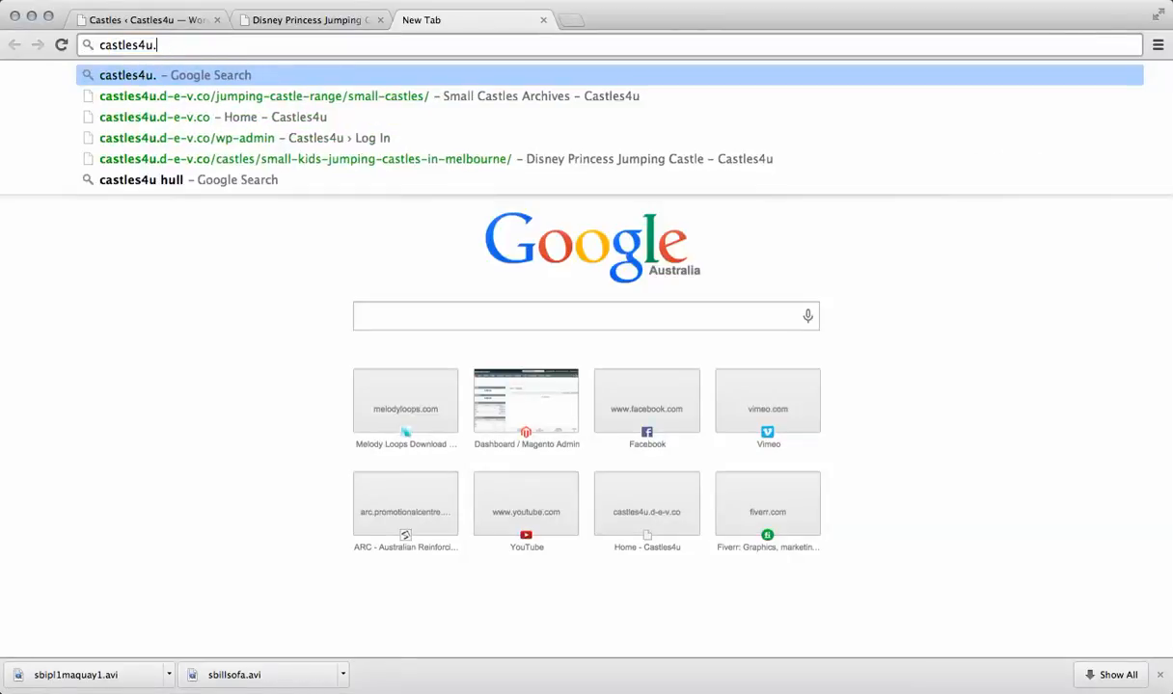
{"action": "type", "text": "com.au"}
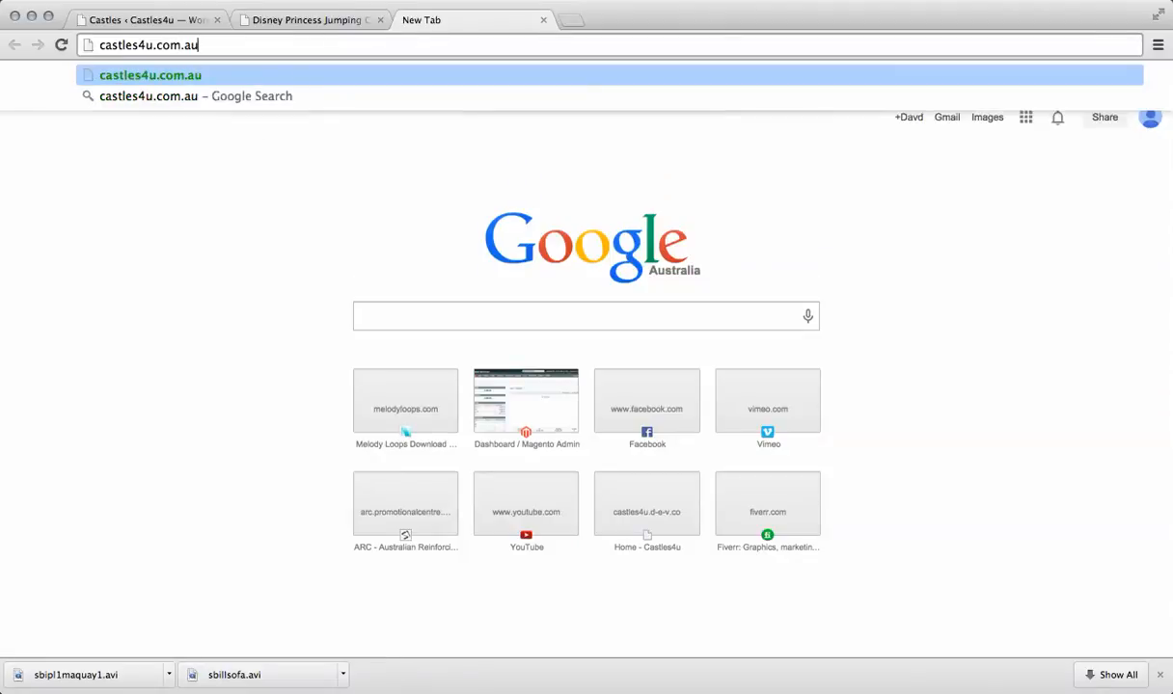
{"action": "key", "text": "Return"}
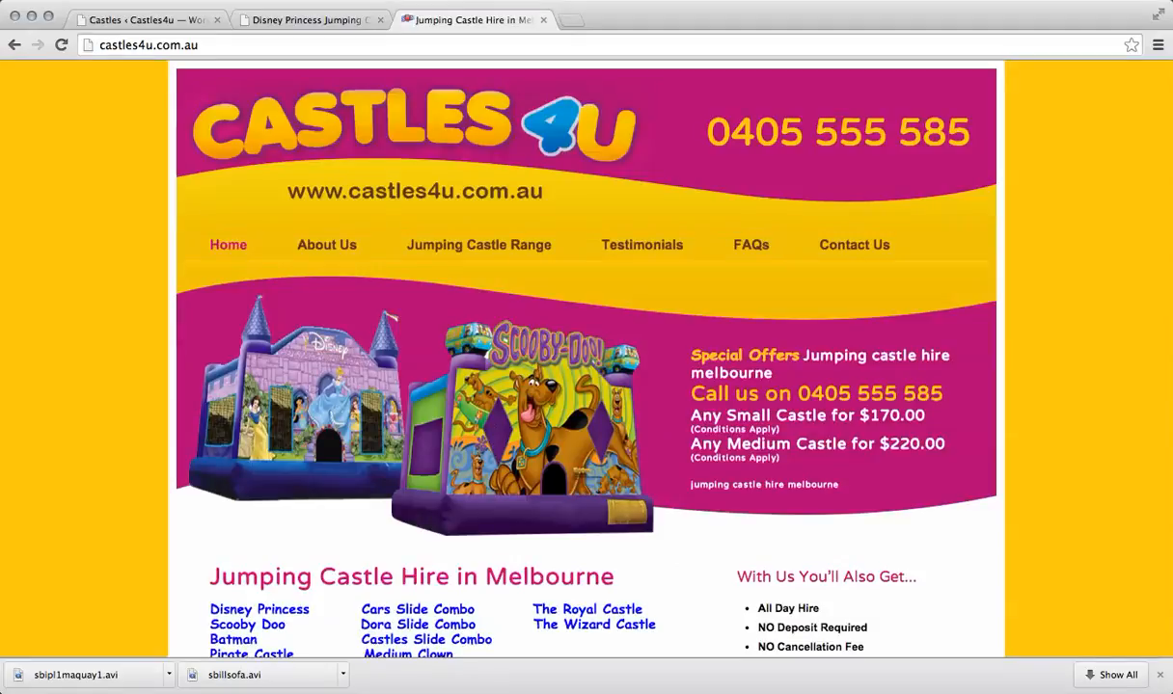
Open the Small Castles page of the Jumping Castle Range on the live website
{"action": "mouse_move", "coordinate": [478, 245]}
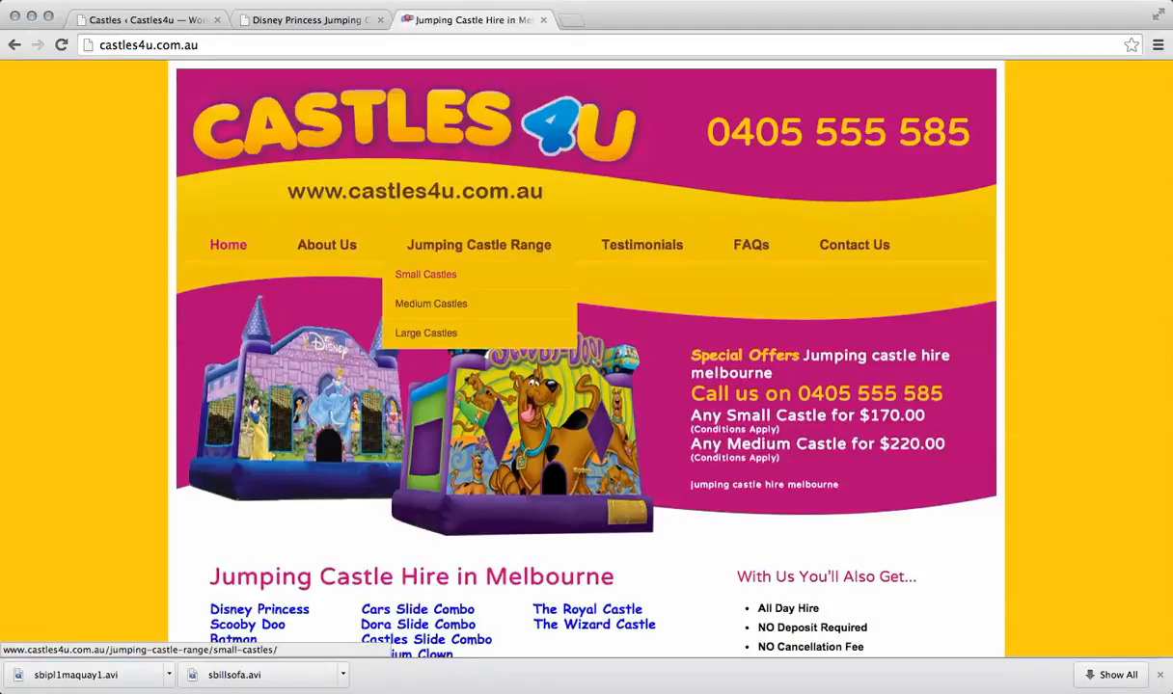
{"action": "left_click", "coordinate": [426, 274]}
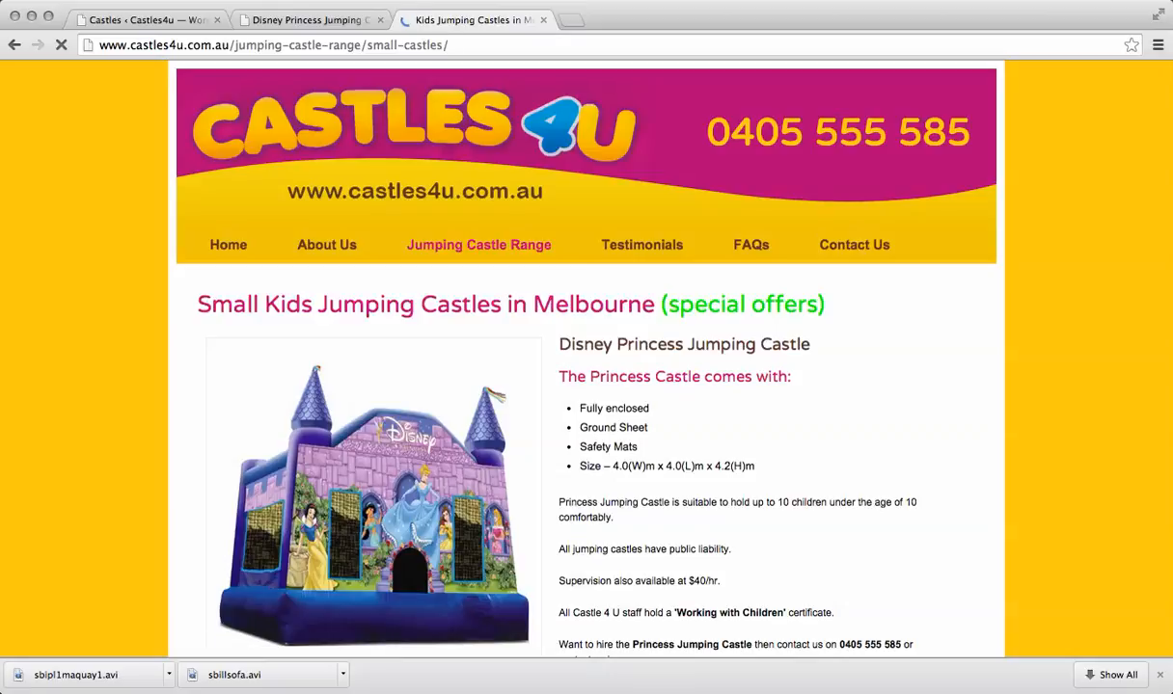
{"action": "scroll", "coordinate": [586, 386], "scroll_direction": "down", "scroll_amount": 2}
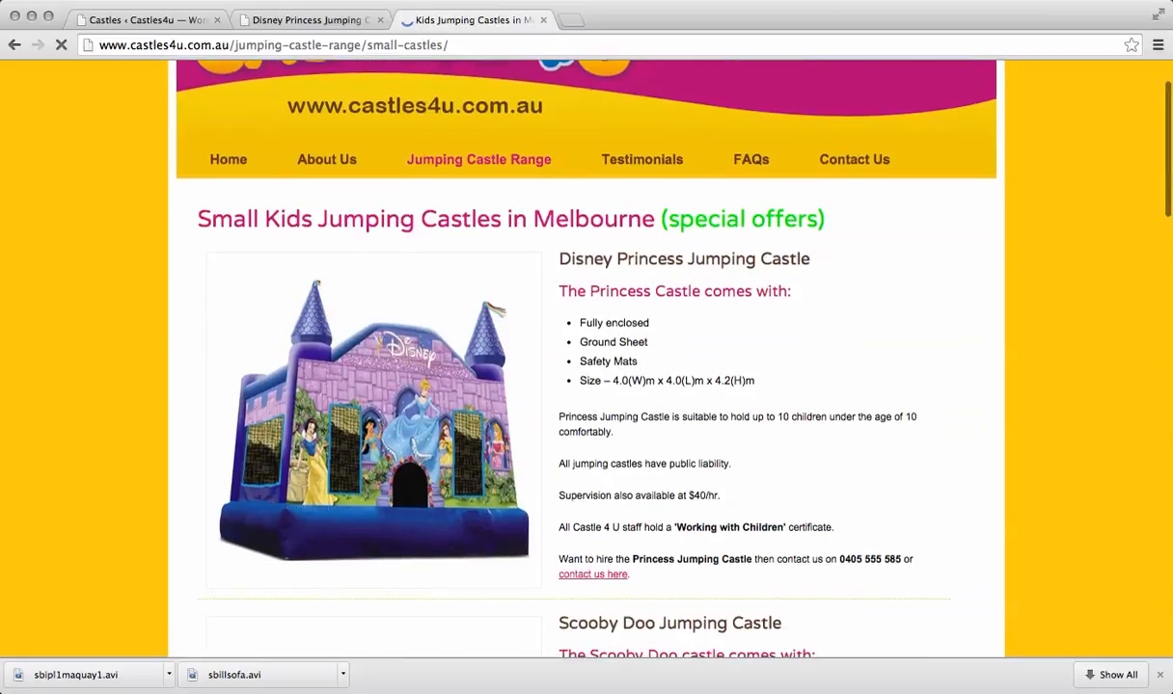
Go back to the development site's Small Castles listing and review the castles it contains for comparison with the live page
{"action": "key", "text": "ctrl+shift+Tab"}
{"action": "scroll", "coordinate": [587, 386], "scroll_direction": "down", "scroll_amount": 1}
{"action": "scroll", "coordinate": [586, 386], "scroll_direction": "down", "scroll_amount": 3}
{"action": "scroll", "coordinate": [587, 385], "scroll_direction": "up", "scroll_amount": 4}
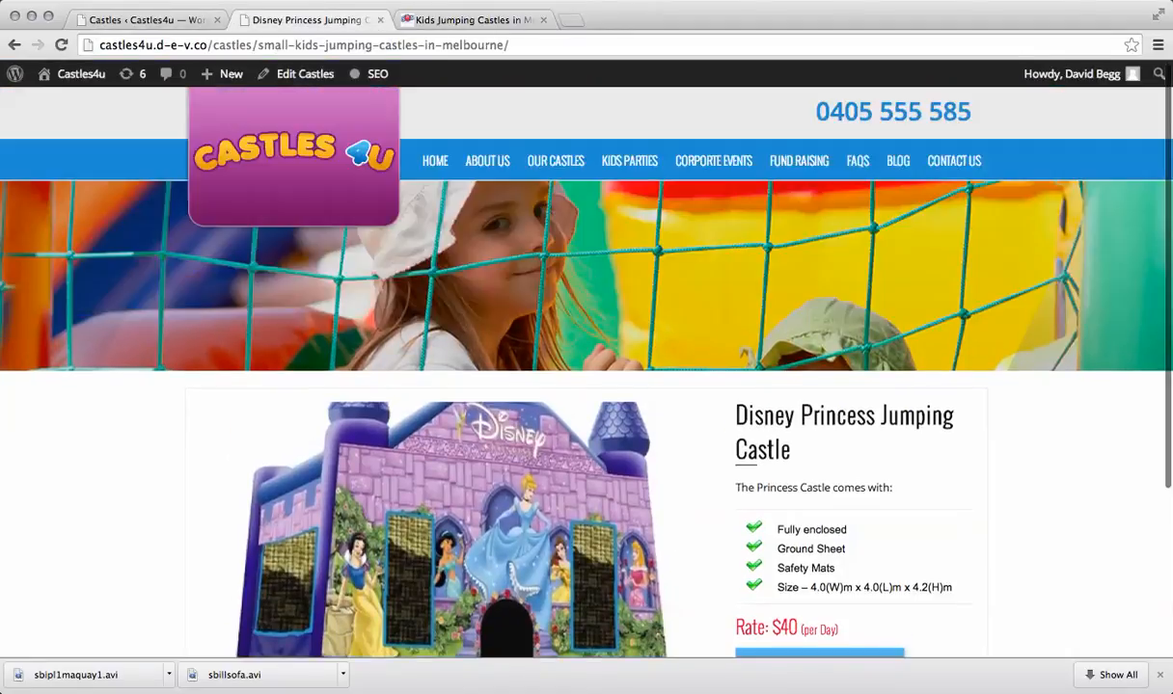
{"action": "left_click", "coordinate": [14, 45]}
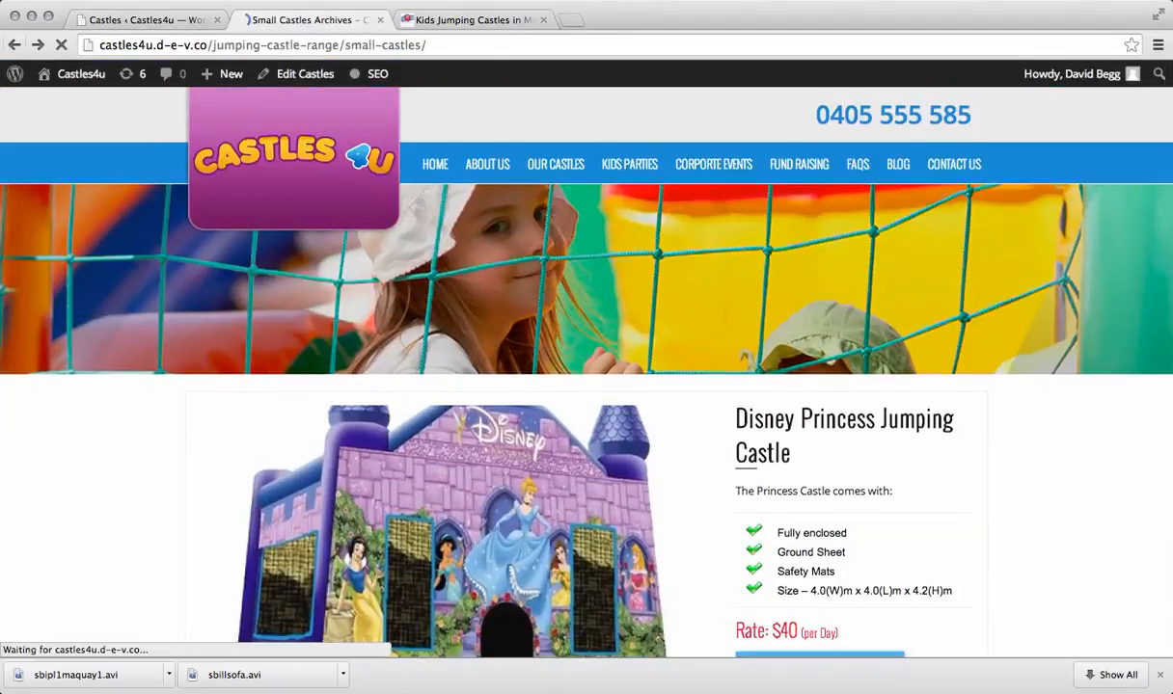
{"action": "scroll", "coordinate": [458, 536], "scroll_direction": "down", "scroll_amount": 6}
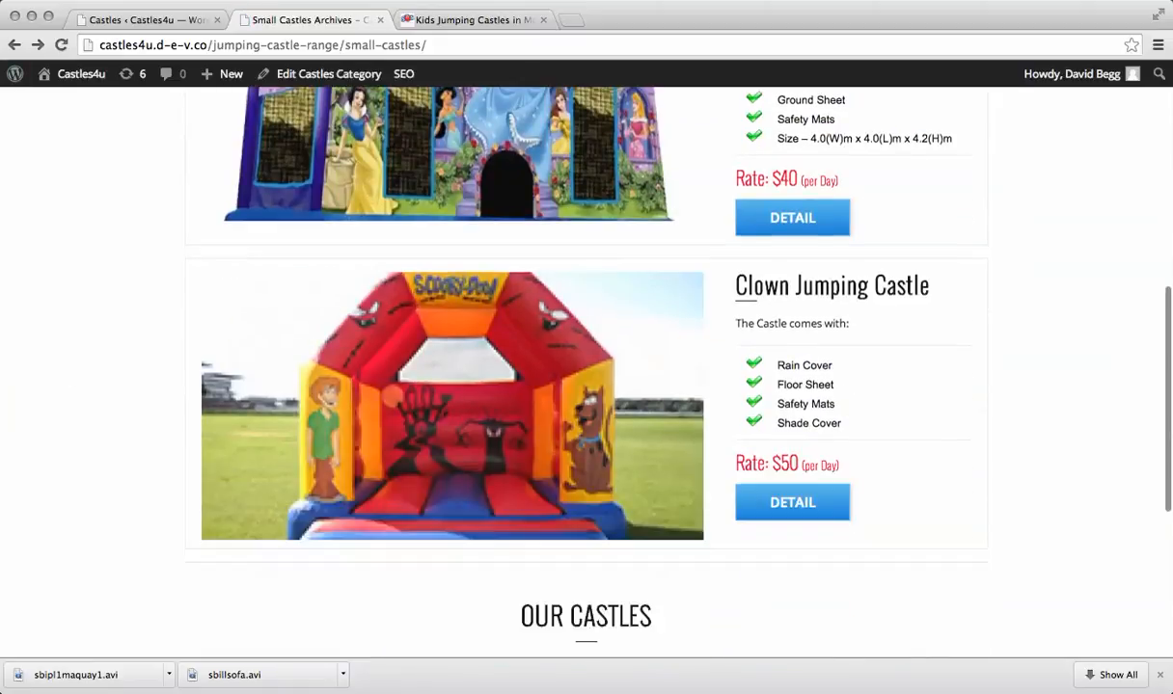
{"action": "scroll", "coordinate": [458, 536], "scroll_direction": "up", "scroll_amount": 4}
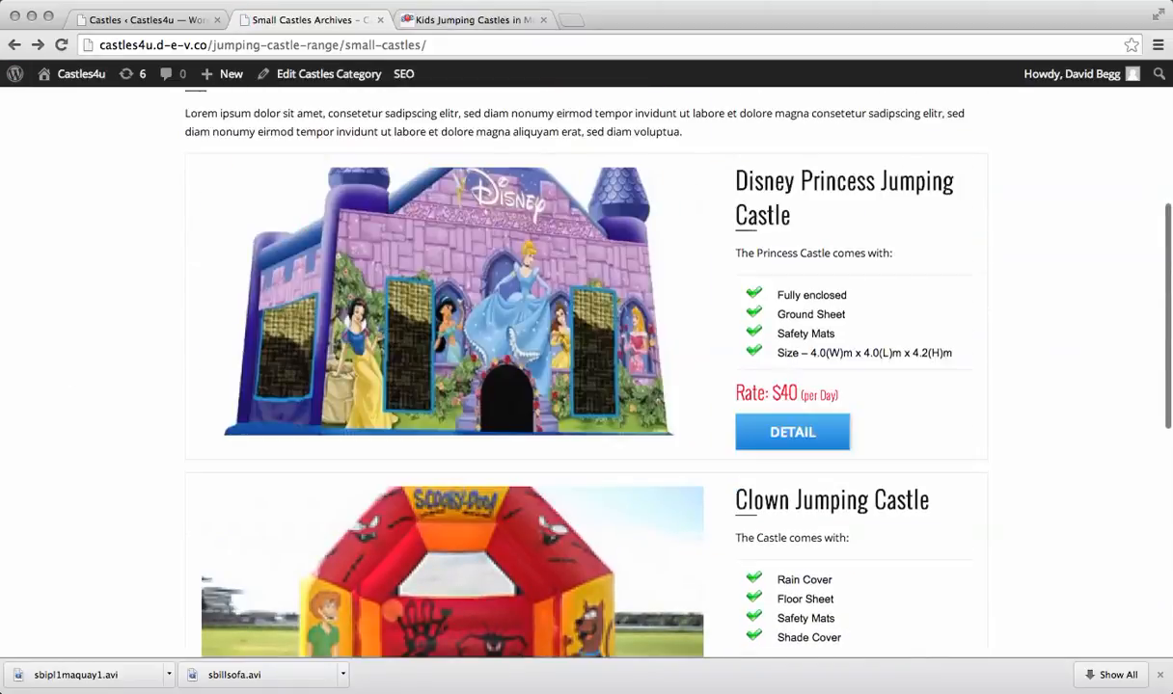
Copy the heading "Scooby Doo Jumping Castle" from the live website's Small Castles page
{"action": "left_click", "coordinate": [472, 20]}
{"action": "scroll", "coordinate": [587, 366], "scroll_direction": "down", "scroll_amount": 3}
{"action": "scroll", "coordinate": [586, 366], "scroll_direction": "down", "scroll_amount": 2}
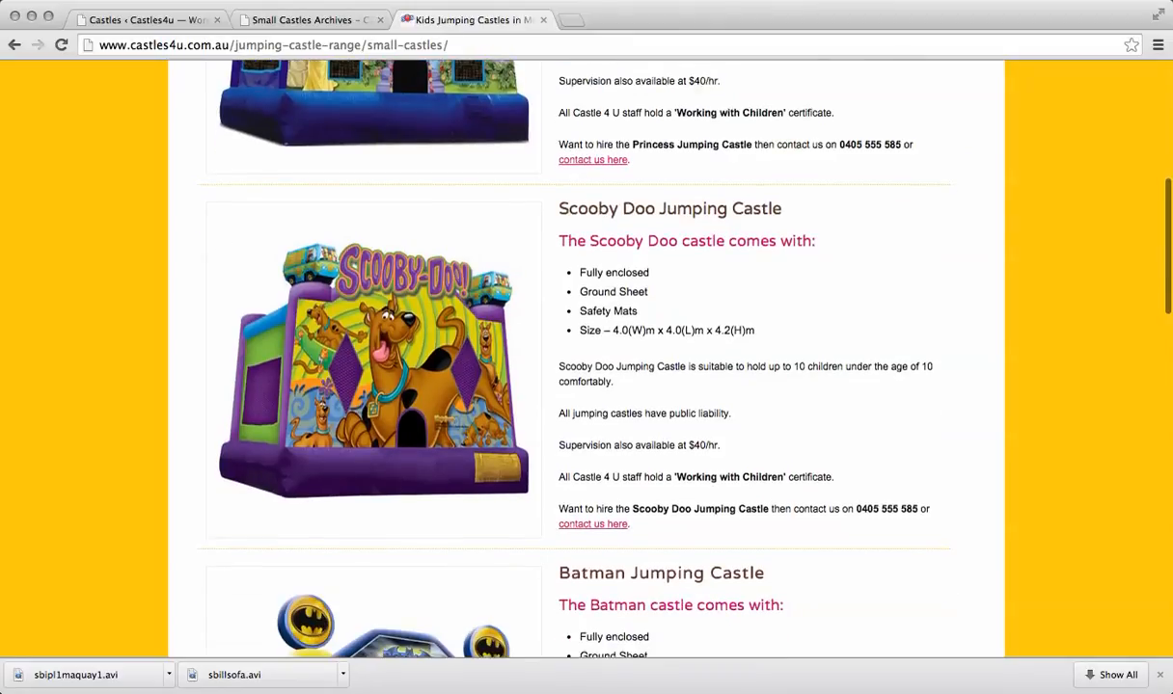
{"action": "left_click_drag", "start_coordinate": [783, 208], "coordinate": [556, 208]}
{"action": "key", "text": "super+c"}
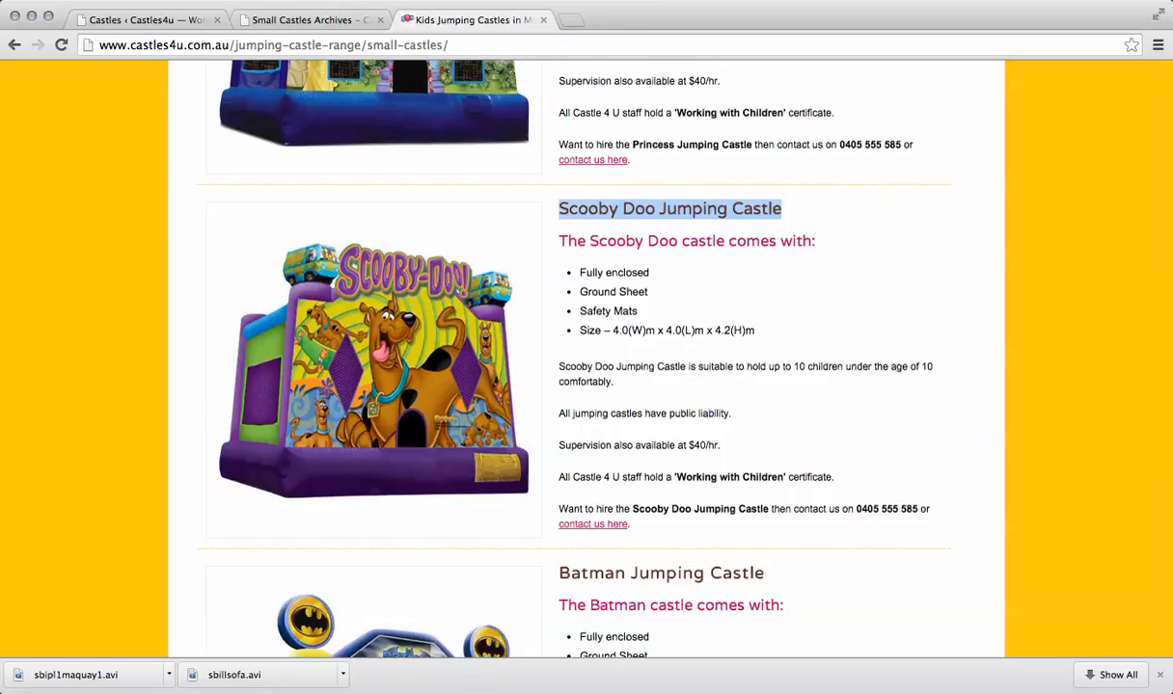
Add a new castle entry in the WordPress admin with the title "Scooby Doo Jumping Castle"
{"action": "left_click", "coordinate": [159, 20]}
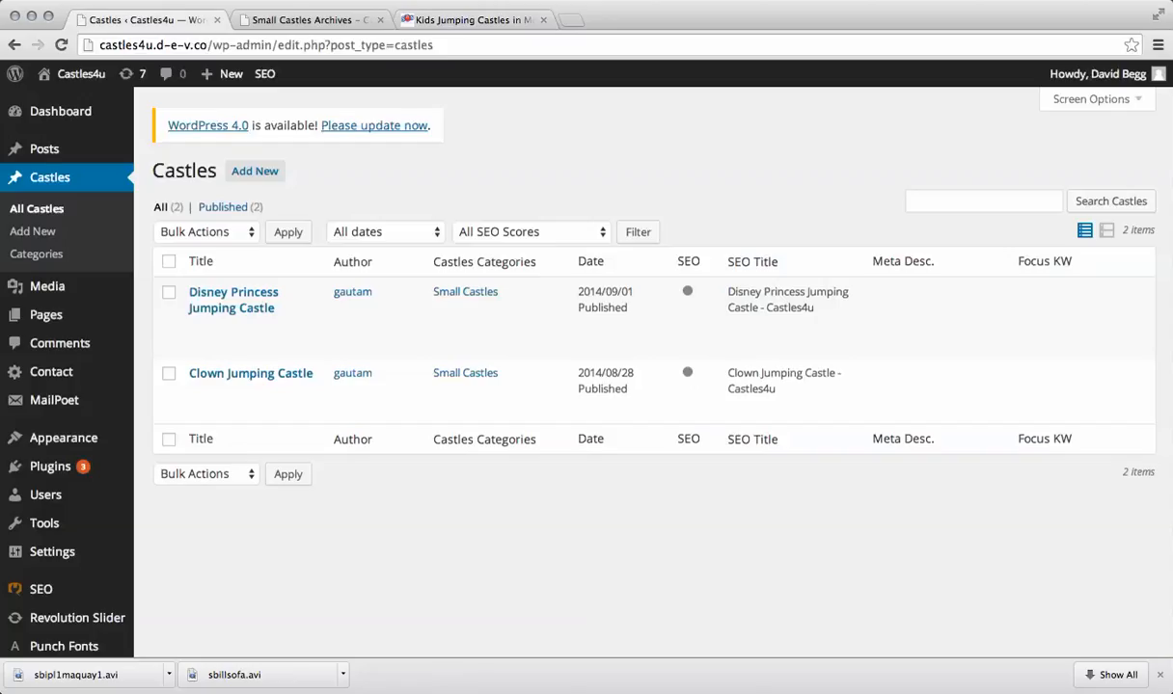
{"action": "left_click", "coordinate": [255, 171]}
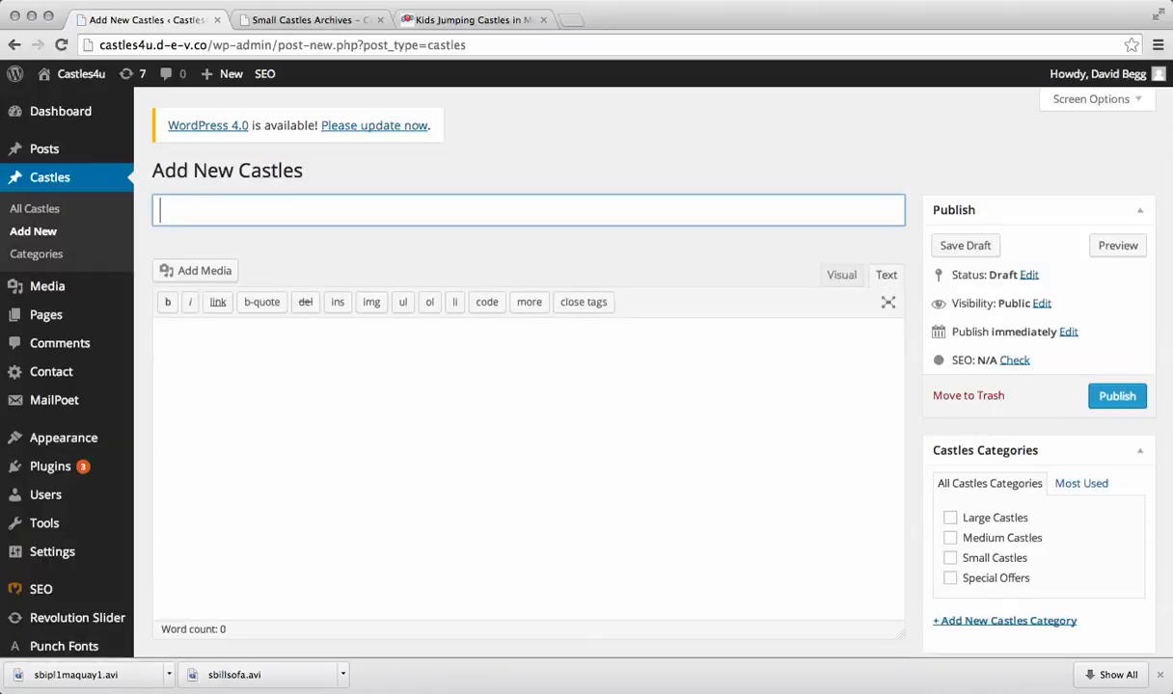
{"action": "key", "text": "super+v"}
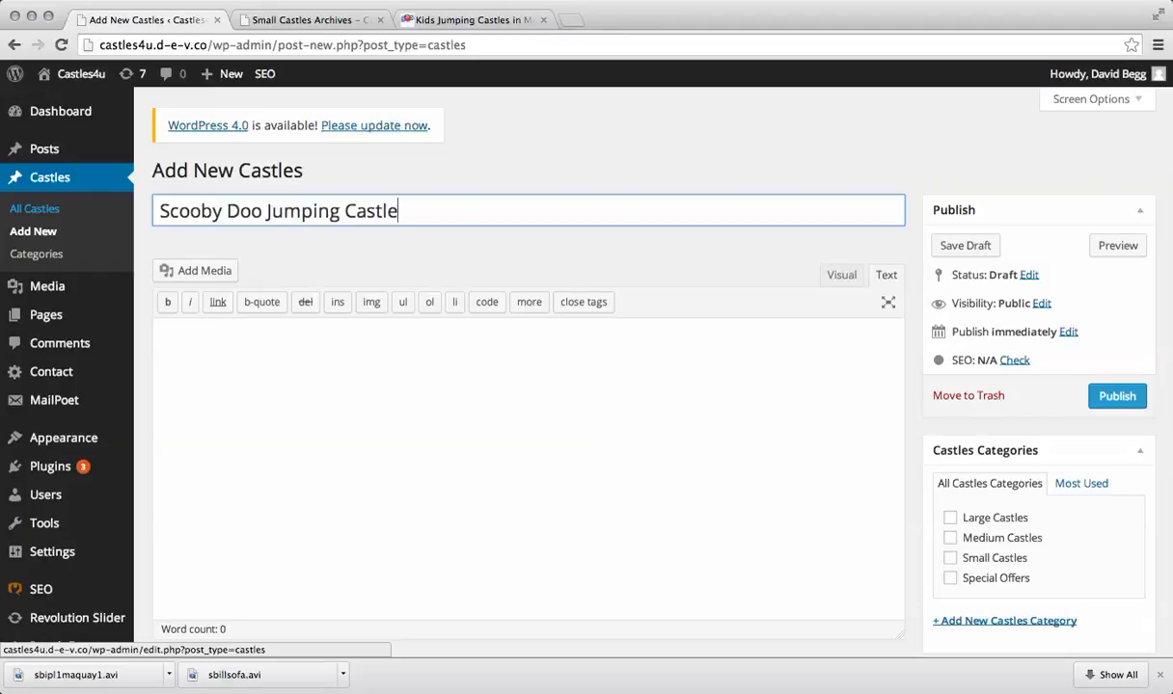
Open the list of all castles in a separate tab and open the Disney Princess Jumping Castle entry for editing
{"action": "right_click", "coordinate": [44, 207]}
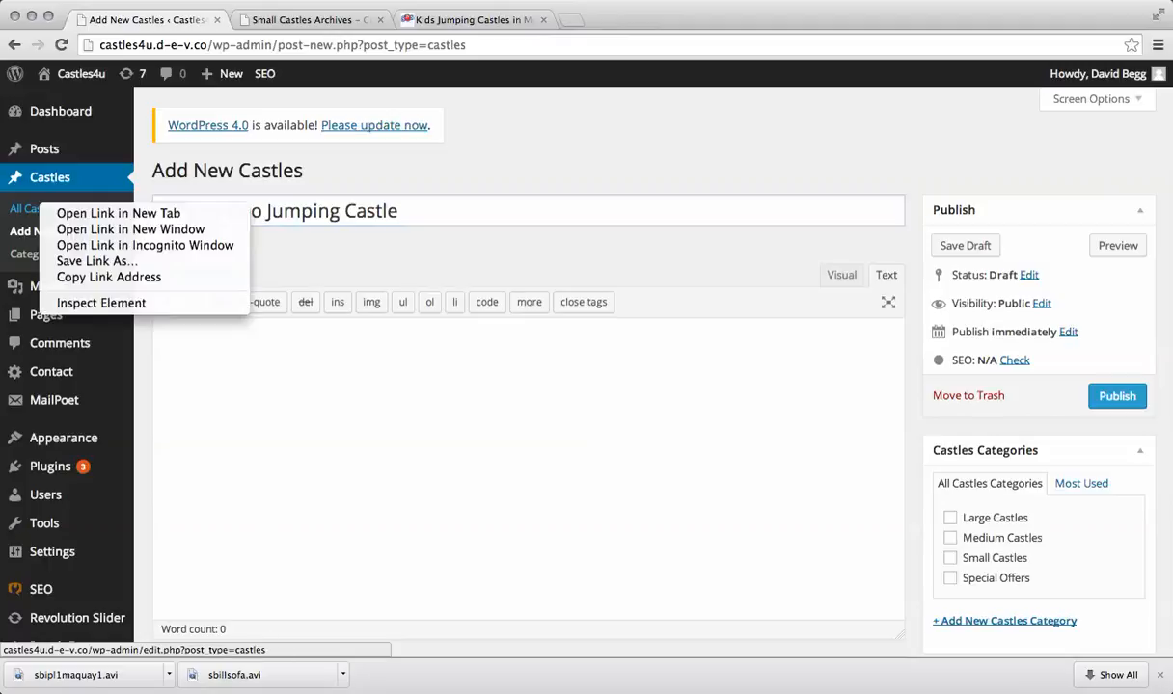
{"action": "left_click", "coordinate": [96, 214]}
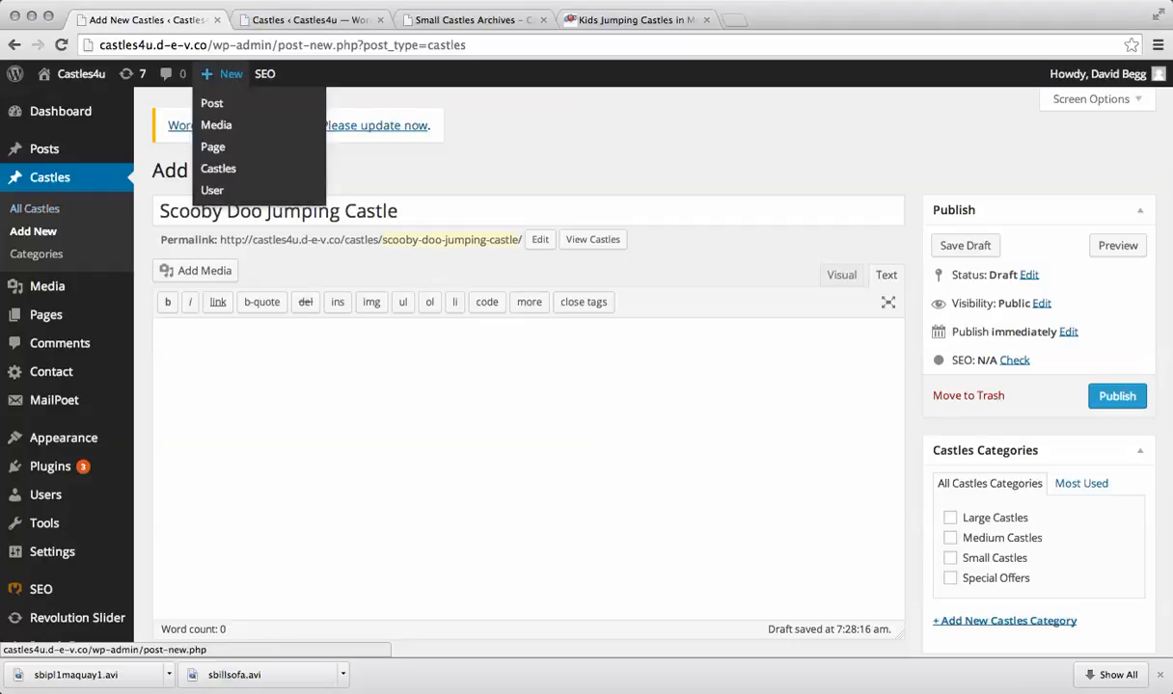
{"action": "left_click", "coordinate": [309, 19]}
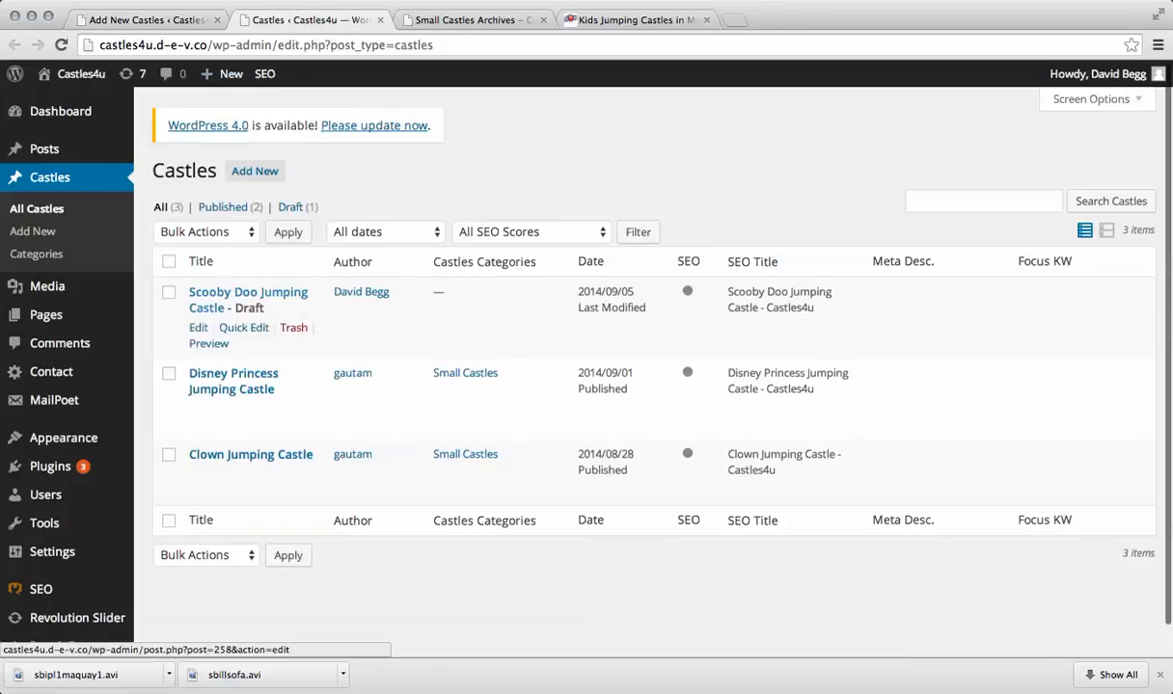
{"action": "left_click", "coordinate": [233, 381]}
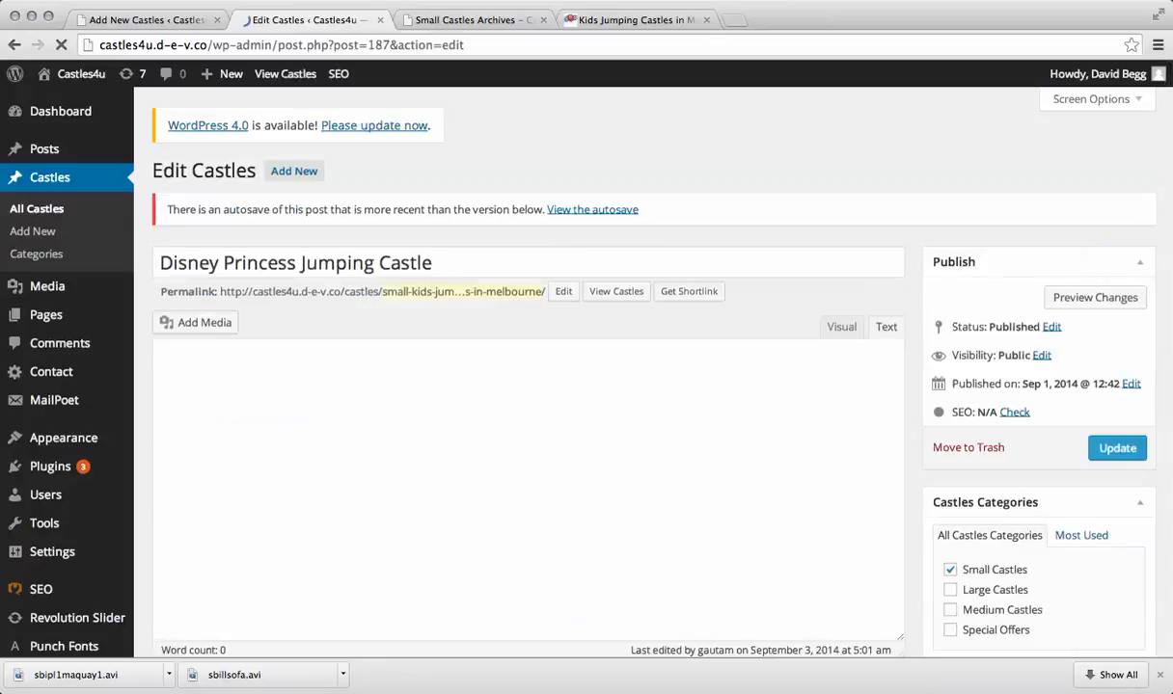
Copy the whole HTML short description from the Castles Informations of the Disney Princess Jumping Castle
{"action": "scroll", "coordinate": [528, 386], "scroll_direction": "down", "scroll_amount": 10}
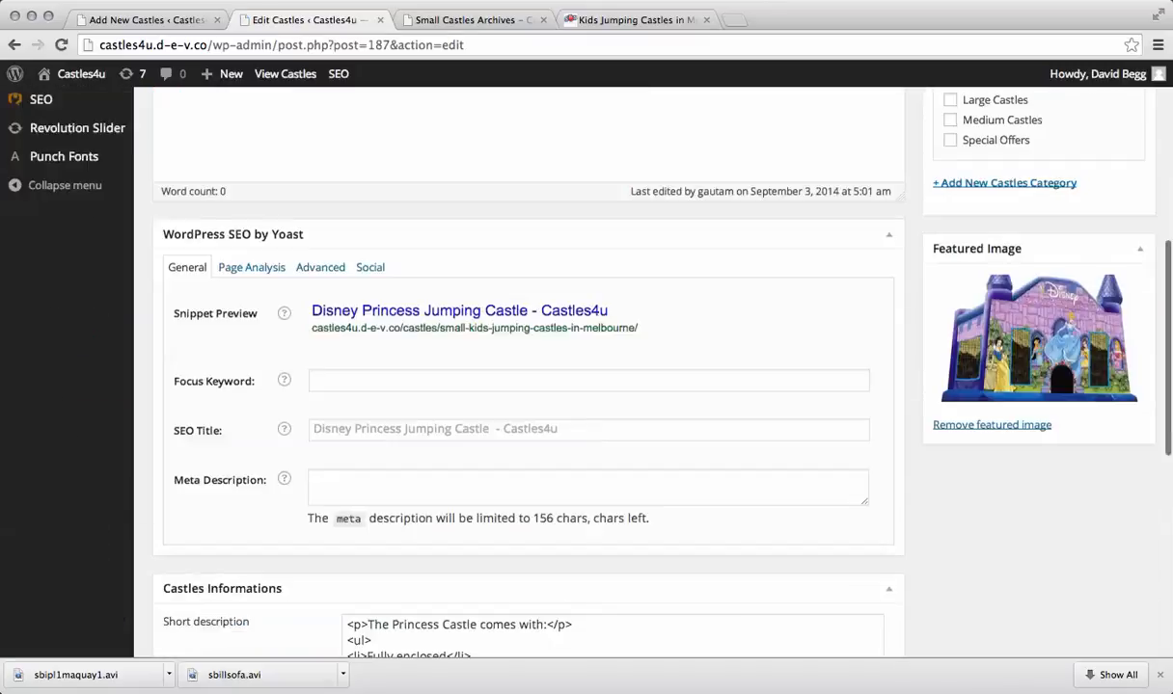
{"action": "scroll", "coordinate": [528, 386], "scroll_direction": "down", "scroll_amount": 4}
{"action": "left_click_drag", "start_coordinate": [378, 277], "coordinate": [344, 179]}
{"action": "key", "text": "super+c"}
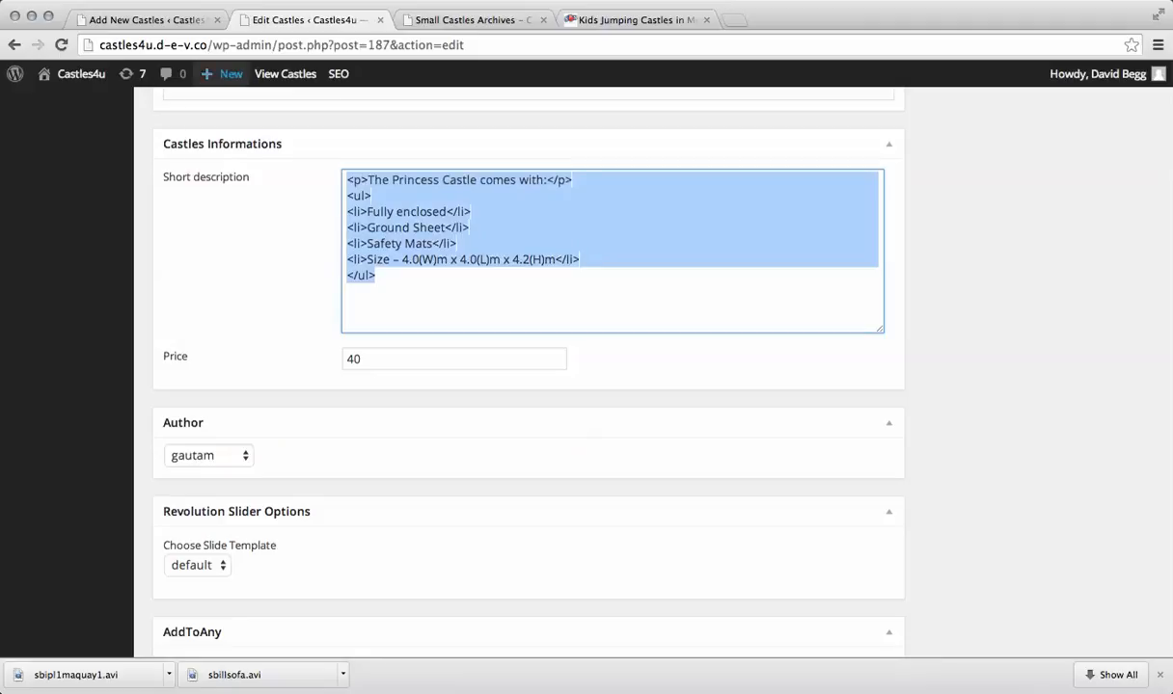
Paste the copied HTML into the short description of the new Scooby Doo Jumping Castle entry
{"action": "left_click", "coordinate": [153, 19]}
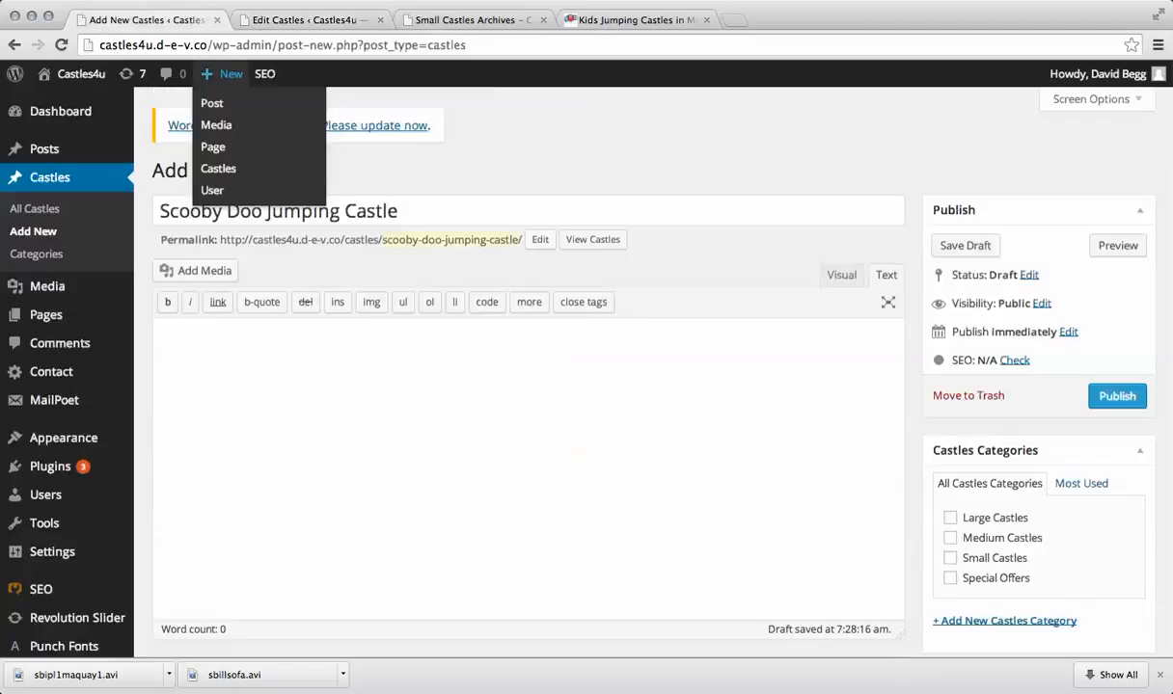
{"action": "scroll", "coordinate": [528, 386], "scroll_direction": "down", "scroll_amount": 10}
{"action": "left_click", "coordinate": [482, 458]}
{"action": "key", "text": "super+v"}
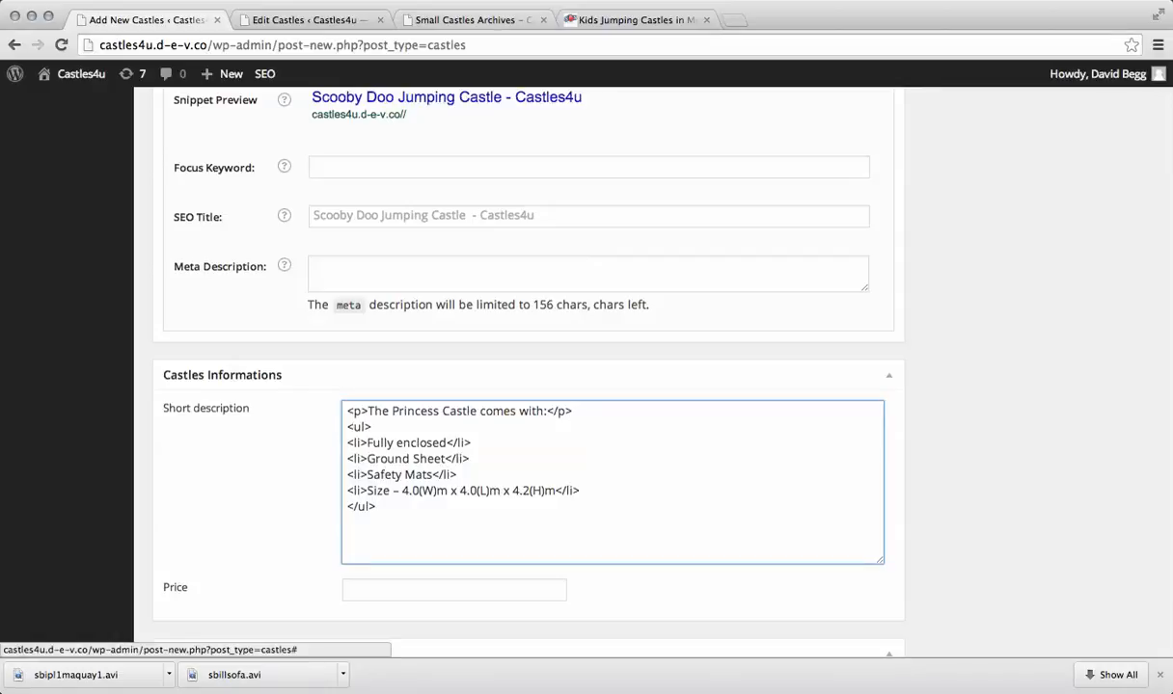
Compare the pasted short description with the development site's Small Castles listing and the Scooby Doo castle's feature list on the live website
{"action": "left_click", "coordinate": [472, 20]}
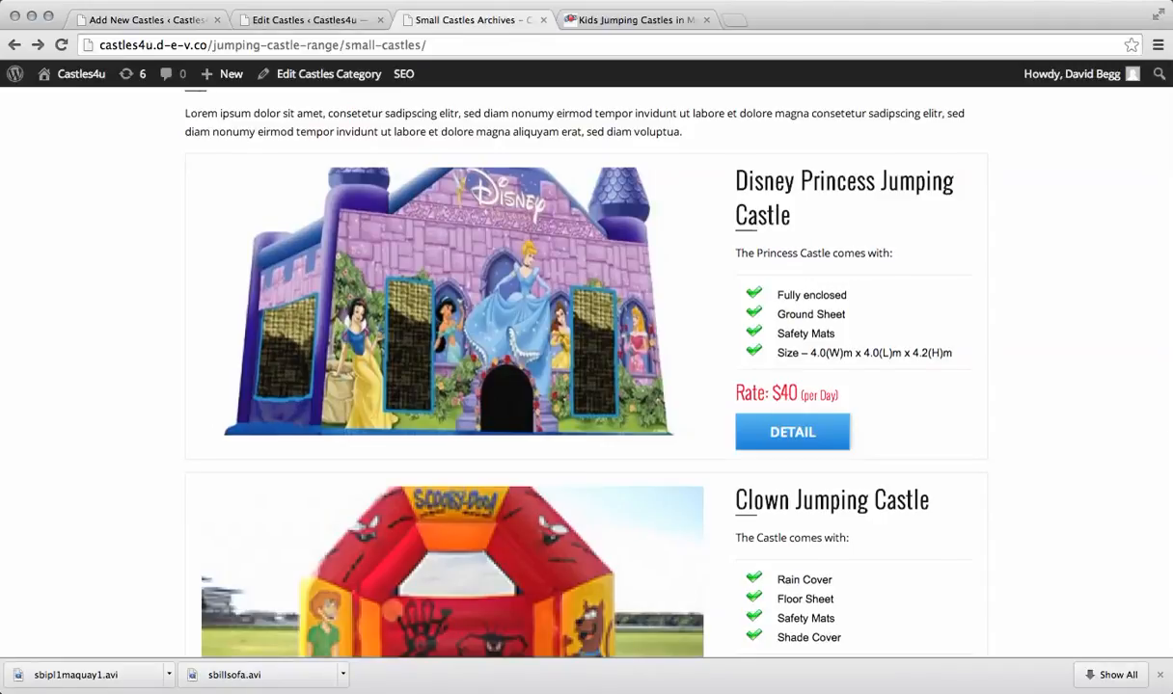
{"action": "scroll", "coordinate": [586, 386], "scroll_direction": "up", "scroll_amount": 1}
{"action": "left_click", "coordinate": [635, 19]}
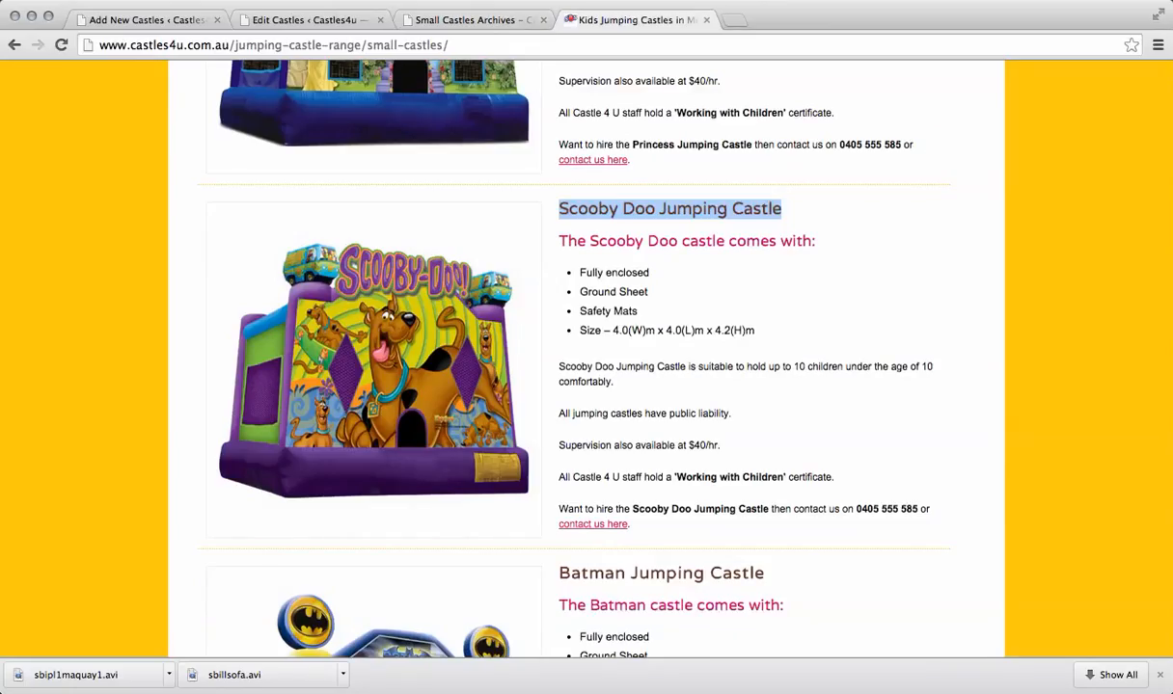
{"action": "scroll", "coordinate": [586, 386], "scroll_direction": "down", "scroll_amount": 1}
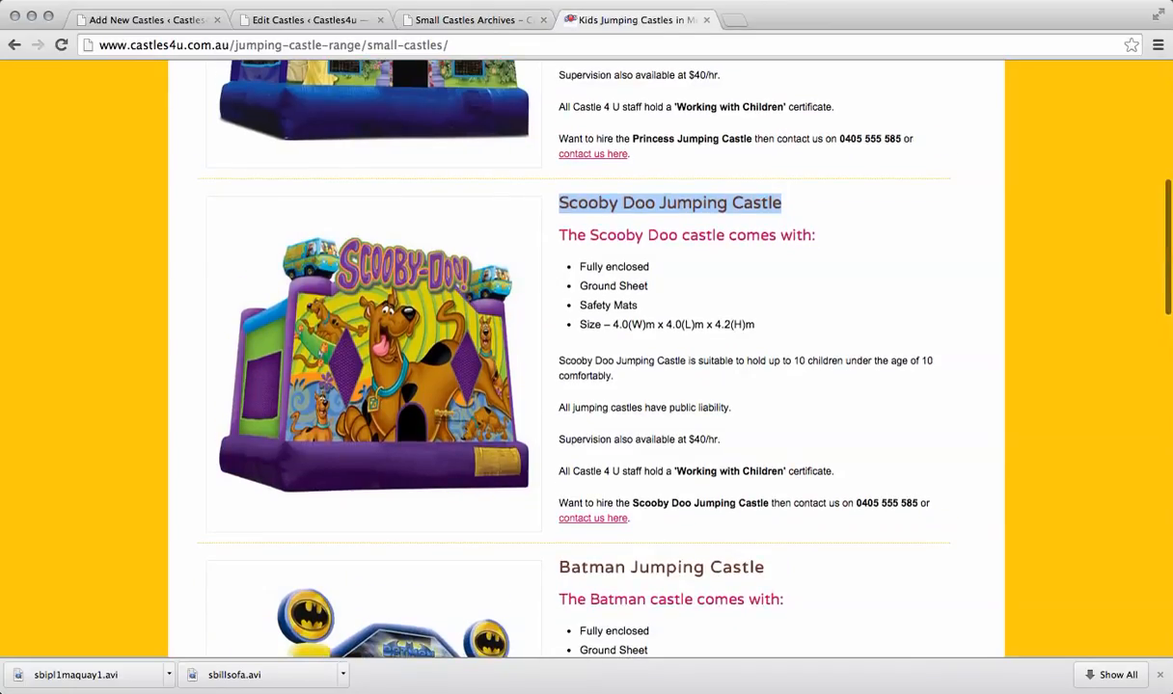
{"action": "left_click_drag", "start_coordinate": [650, 267], "coordinate": [580, 268]}
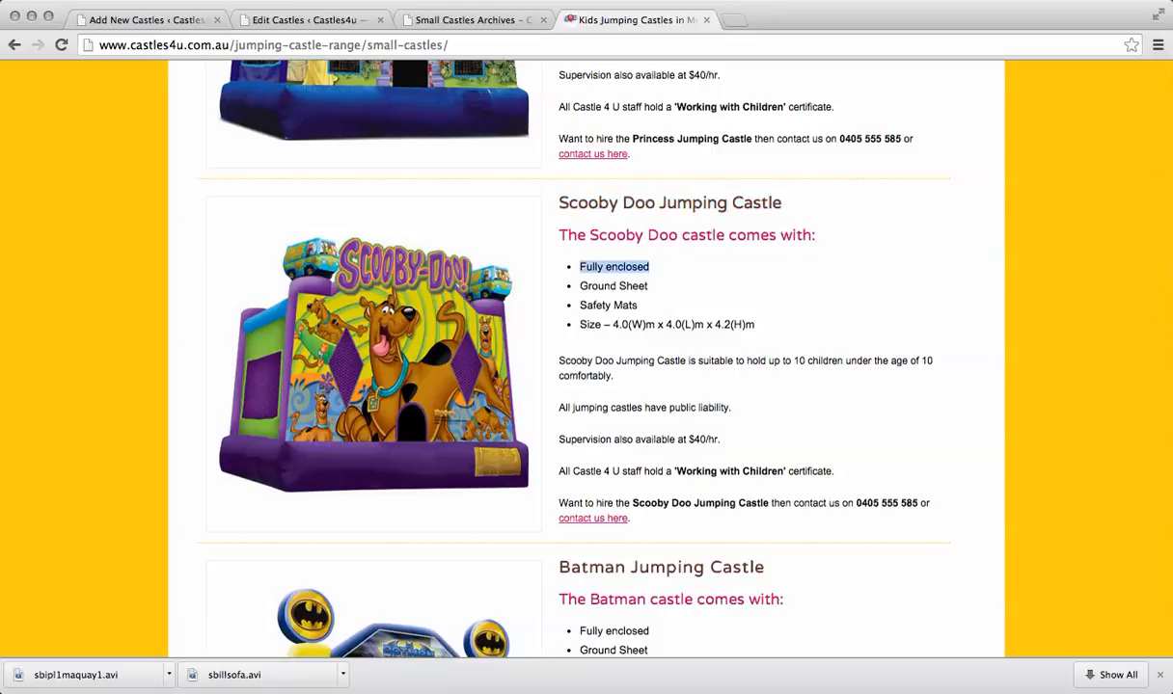
{"action": "left_click", "coordinate": [147, 20]}
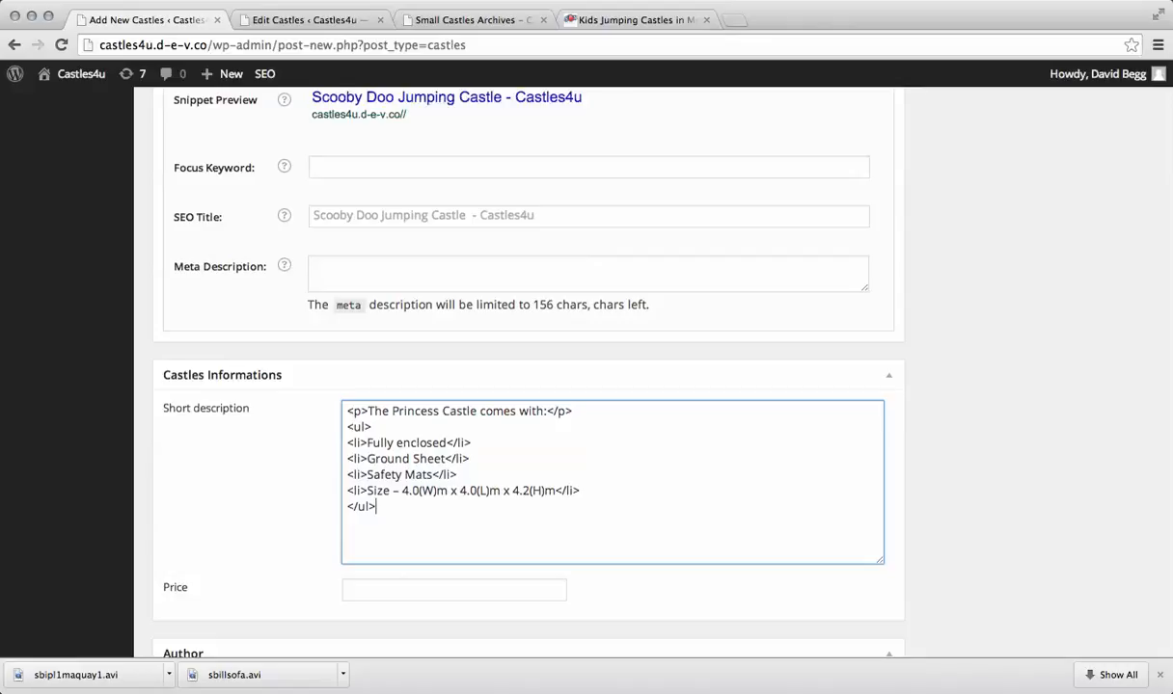
{"action": "left_click", "coordinate": [632, 20]}
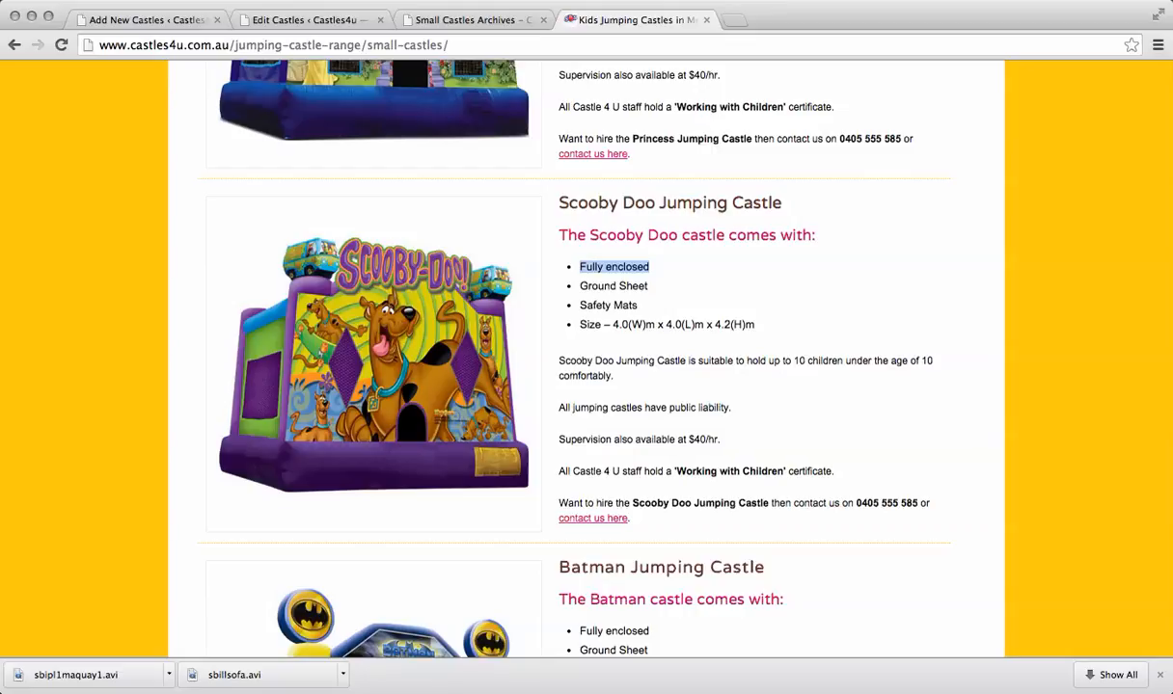
{"action": "left_click", "coordinate": [147, 19]}
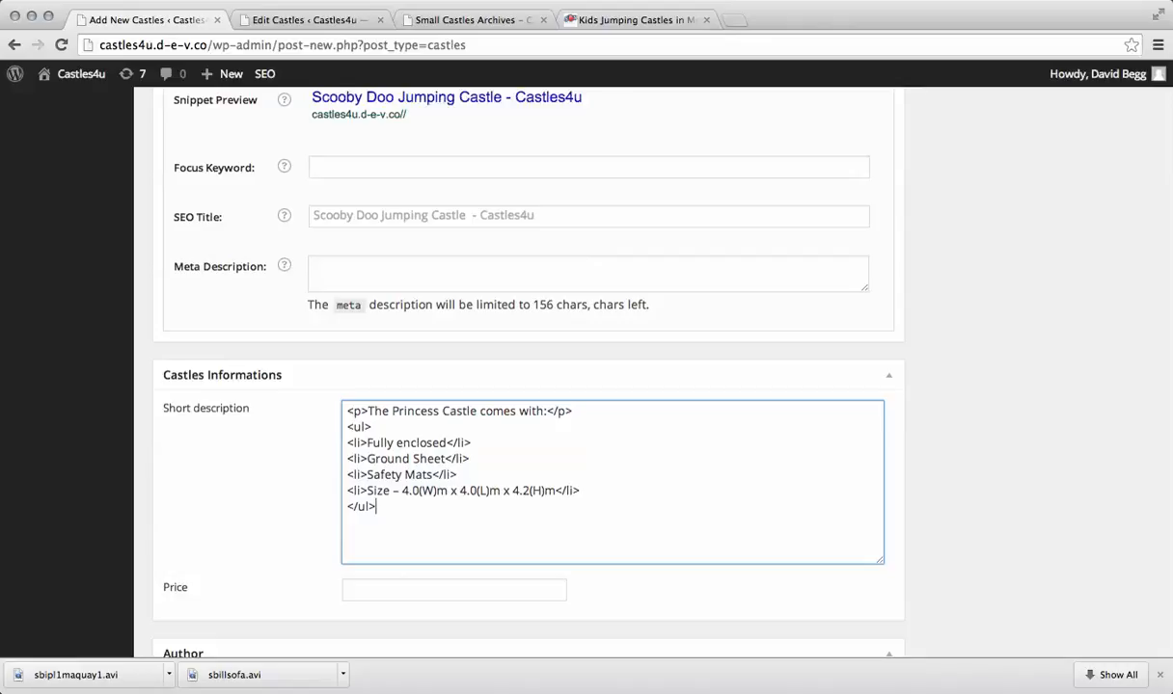
Set the price of the Scooby Doo Jumping Castle to 170
{"action": "scroll", "coordinate": [618, 386], "scroll_direction": "up", "scroll_amount": 3}
{"action": "scroll", "coordinate": [617, 386], "scroll_direction": "down", "scroll_amount": 5}
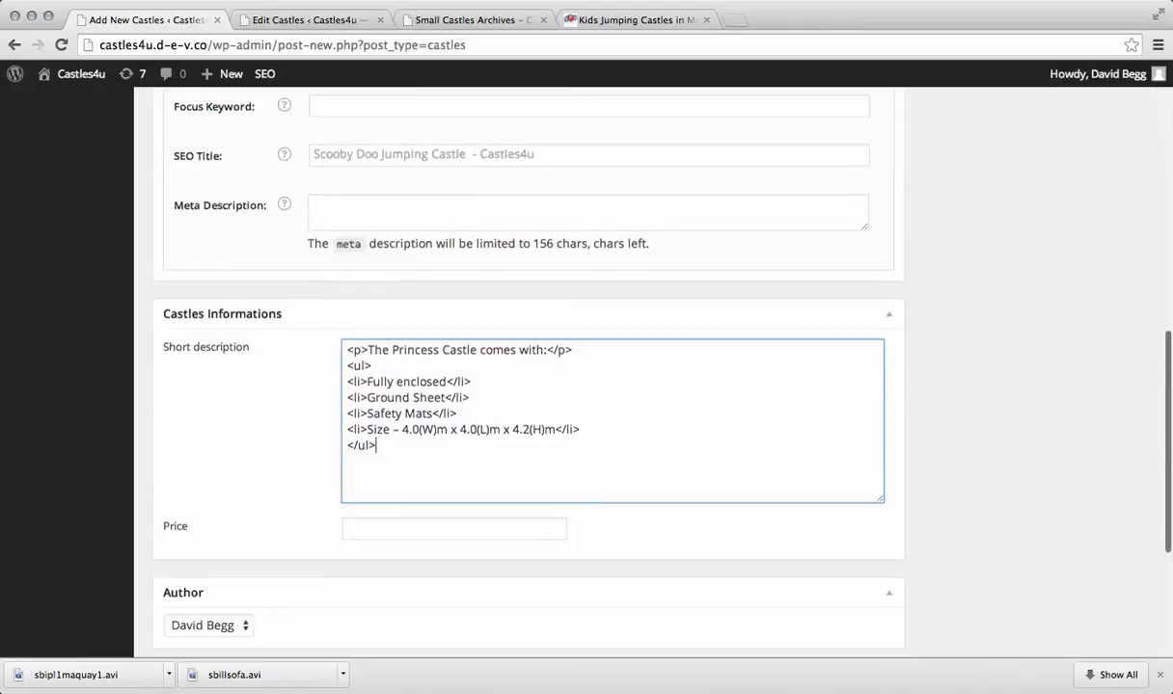
{"action": "scroll", "coordinate": [528, 386], "scroll_direction": "up", "scroll_amount": 1}
{"action": "left_click", "coordinate": [453, 528]}
{"action": "type", "text": "170"}
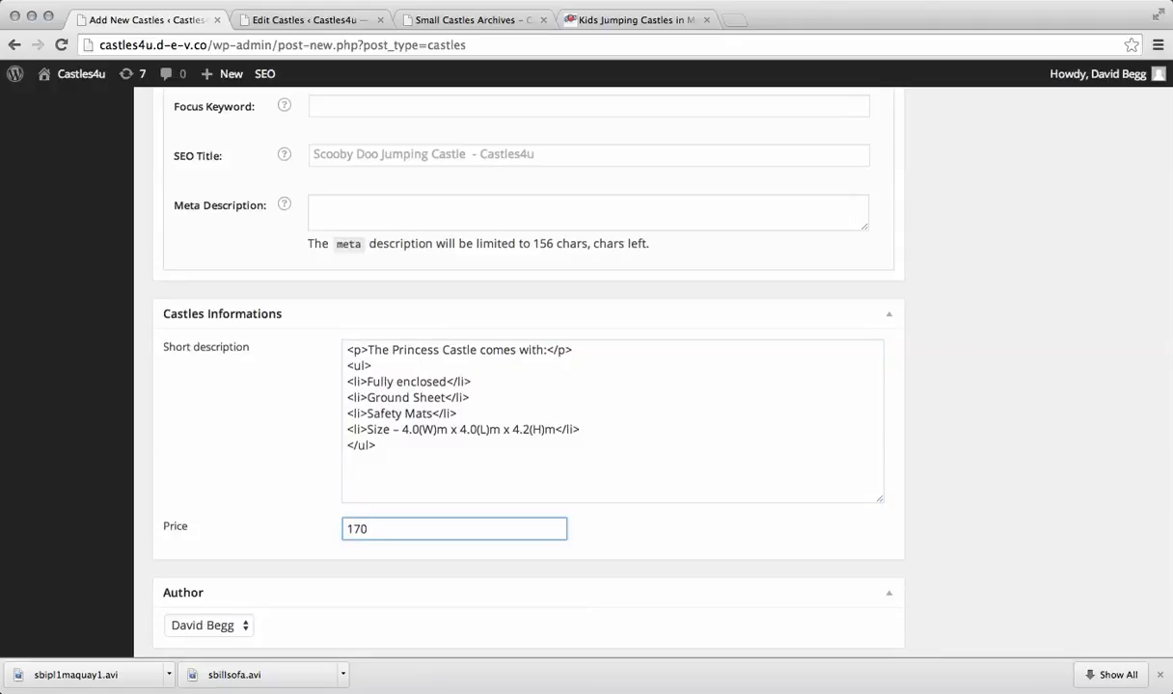
Save the Scooby Doo castle picture from the live website to the Desktop as small-castle-scooby-doo01
{"action": "scroll", "coordinate": [529, 386], "scroll_direction": "up", "scroll_amount": 5}
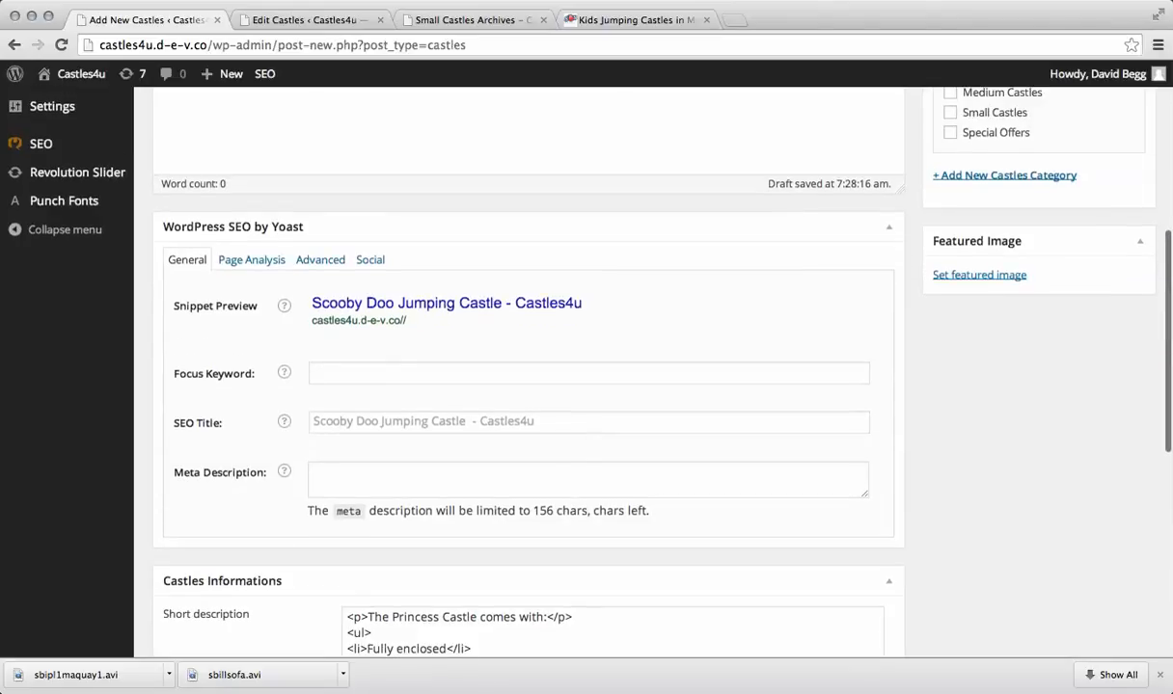
{"action": "scroll", "coordinate": [529, 386], "scroll_direction": "down", "scroll_amount": 1}
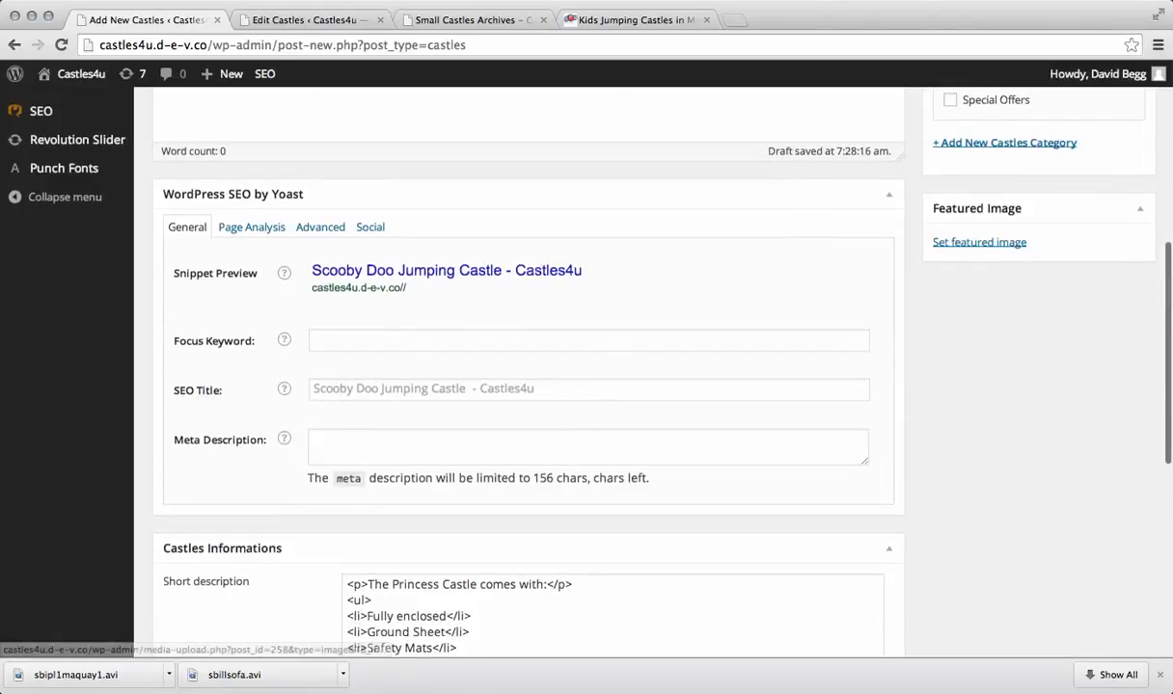
{"action": "left_click", "coordinate": [633, 20]}
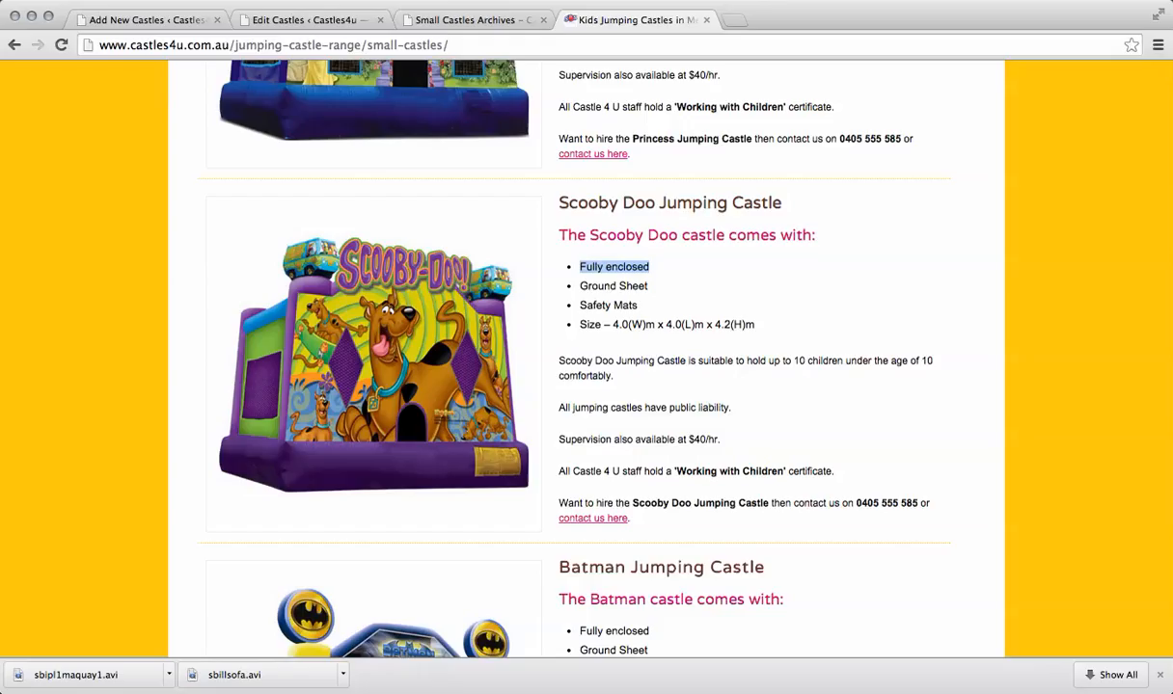
{"action": "right_click", "coordinate": [413, 338]}
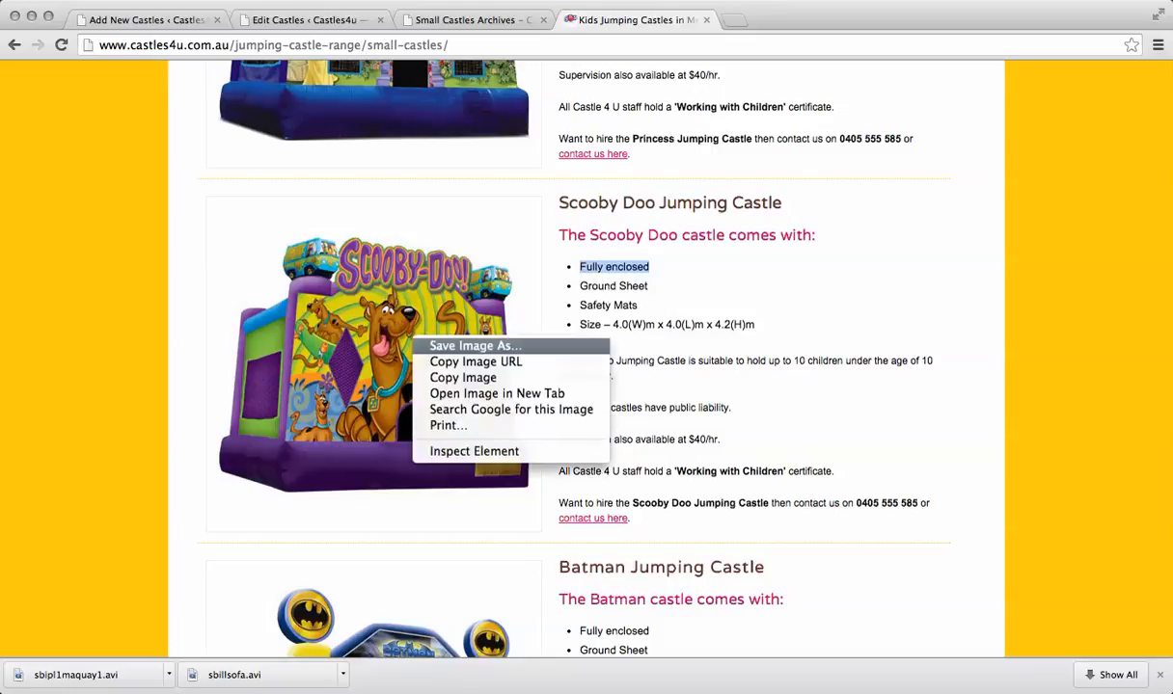
{"action": "left_click", "coordinate": [474, 346]}
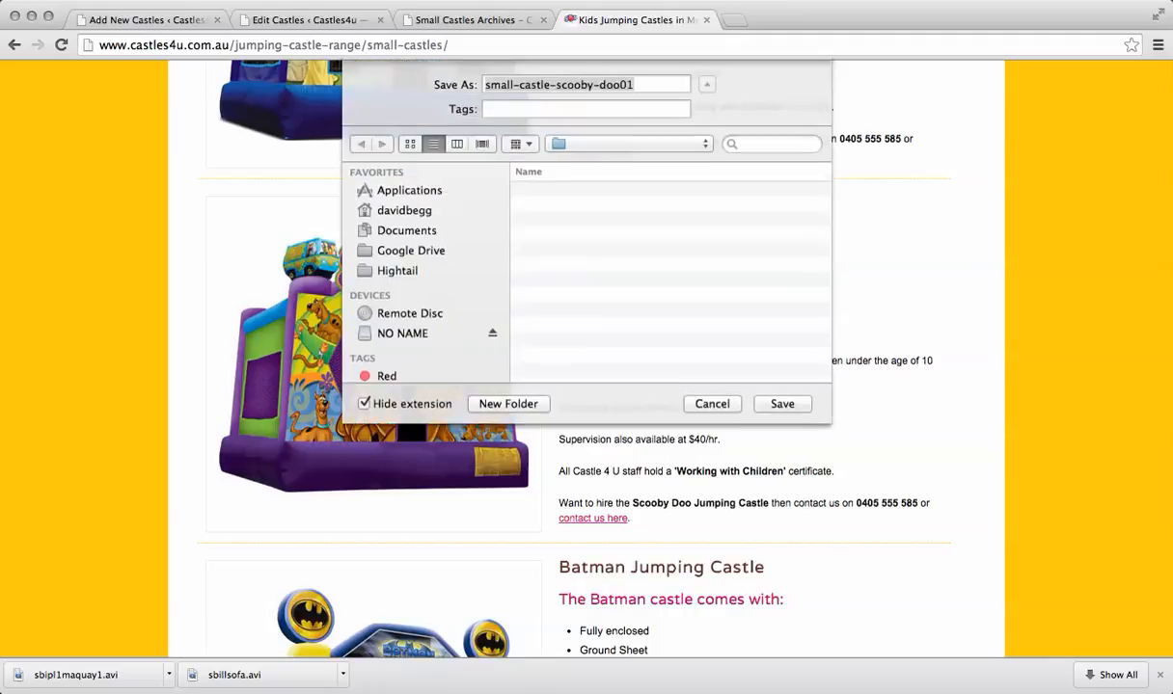
{"action": "left_click", "coordinate": [632, 148]}
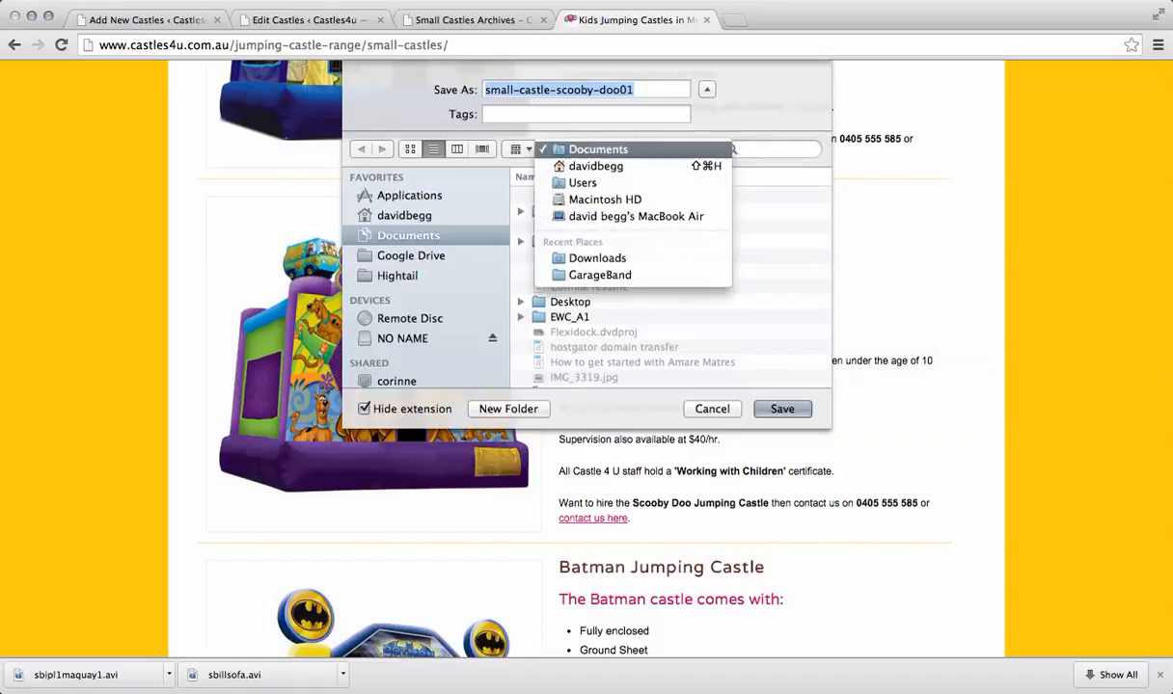
{"action": "left_click", "coordinate": [595, 166]}
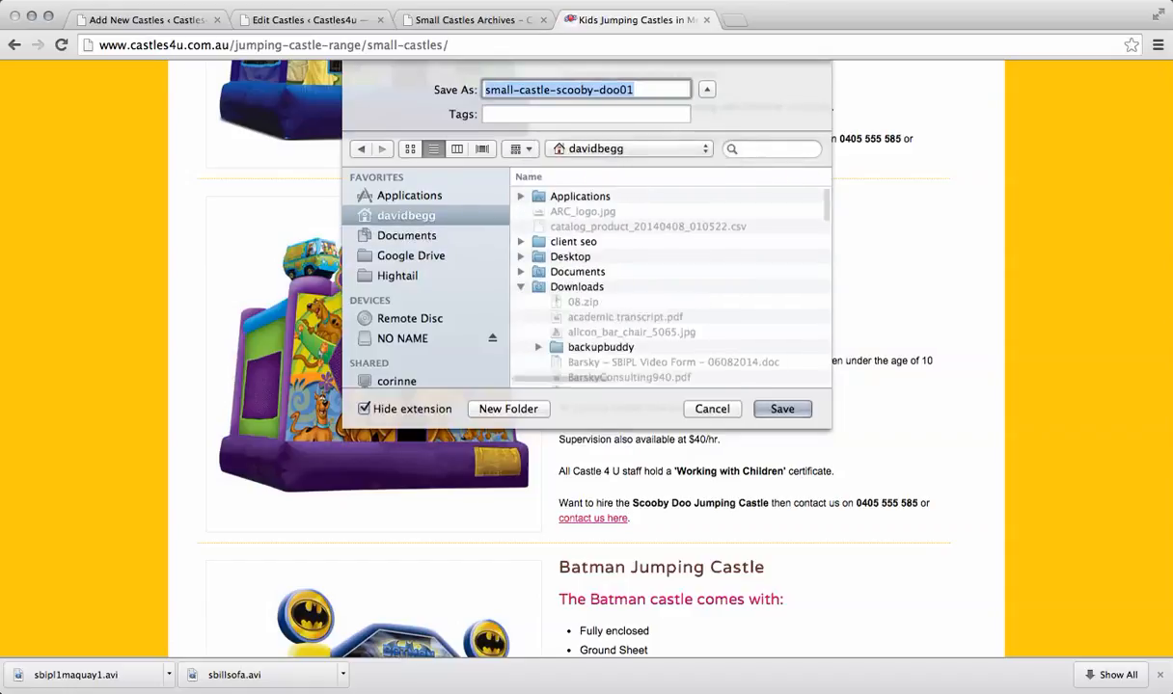
{"action": "double_click", "coordinate": [570, 257]}
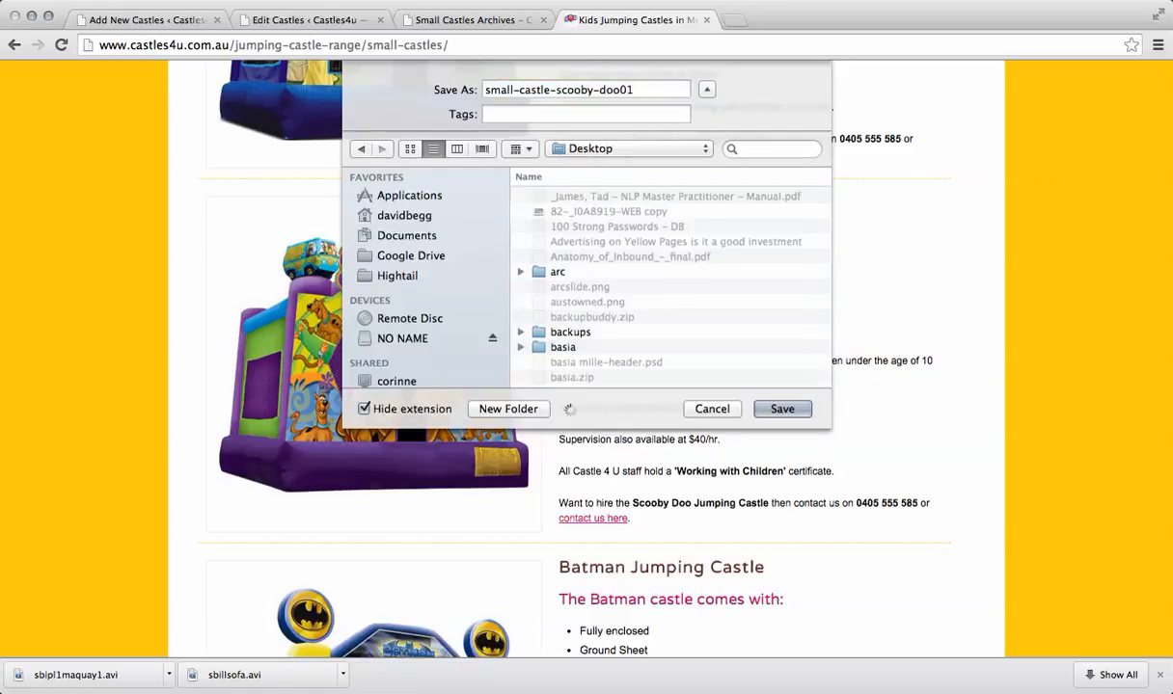
{"action": "key", "text": "Return"}
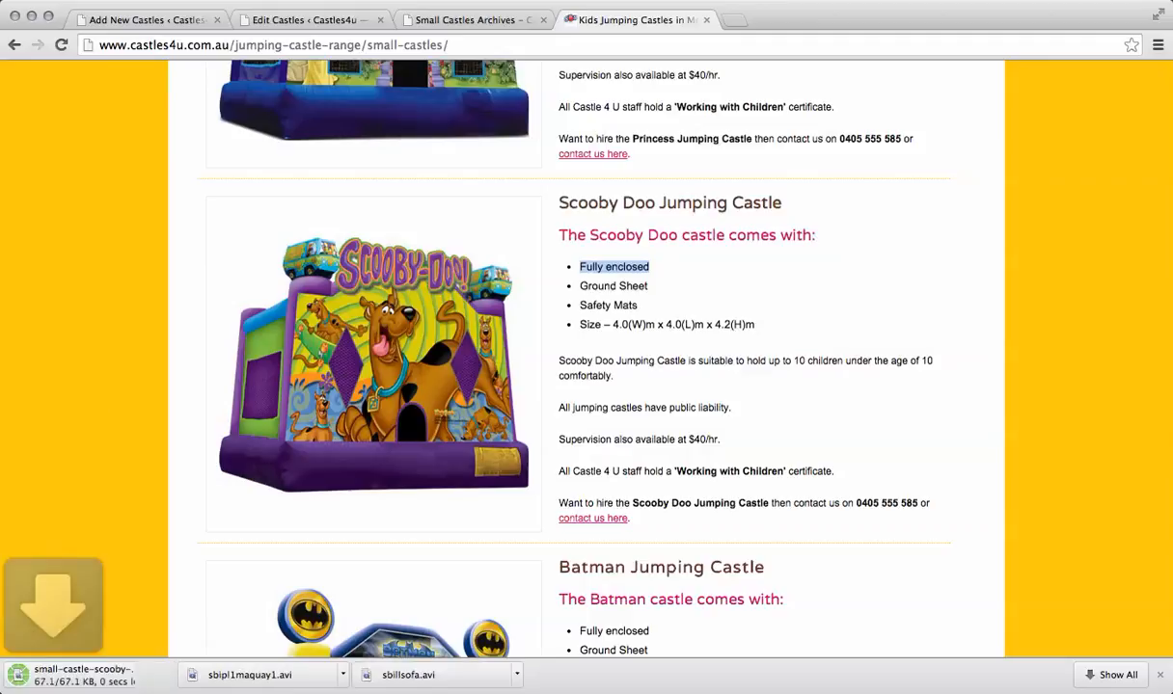
Upload small-castle-scooby-doo01.jpg from the Desktop as the candidate featured image of the new castle entry
{"action": "left_click", "coordinate": [145, 20]}
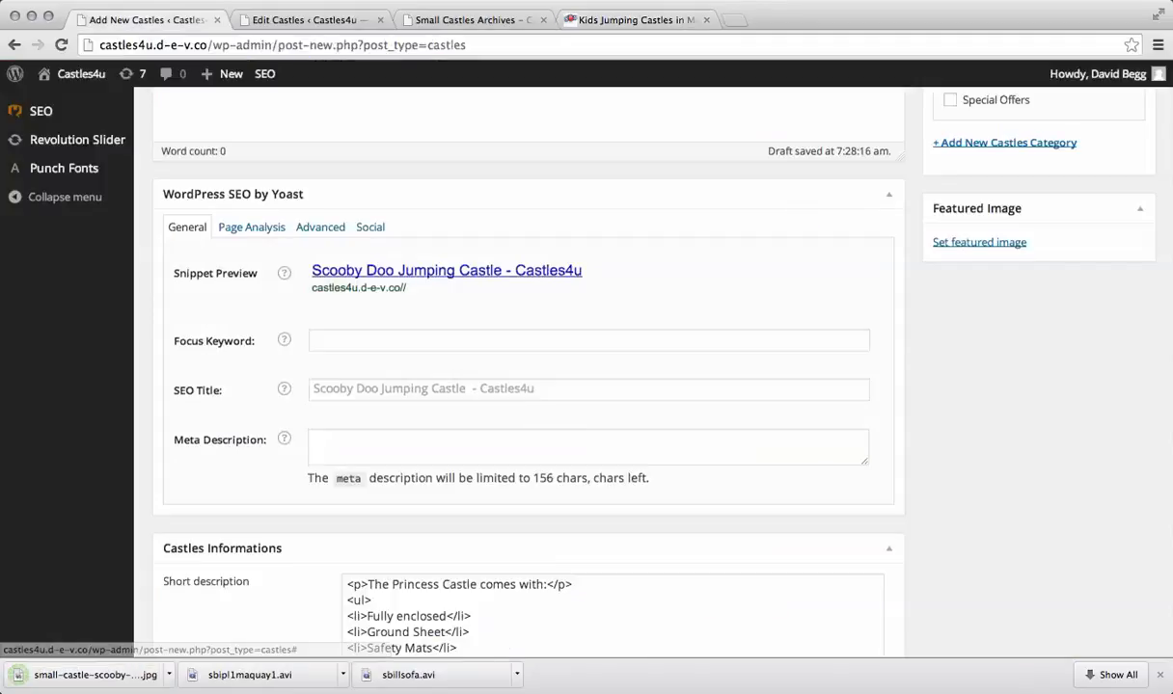
{"action": "left_click", "coordinate": [979, 242]}
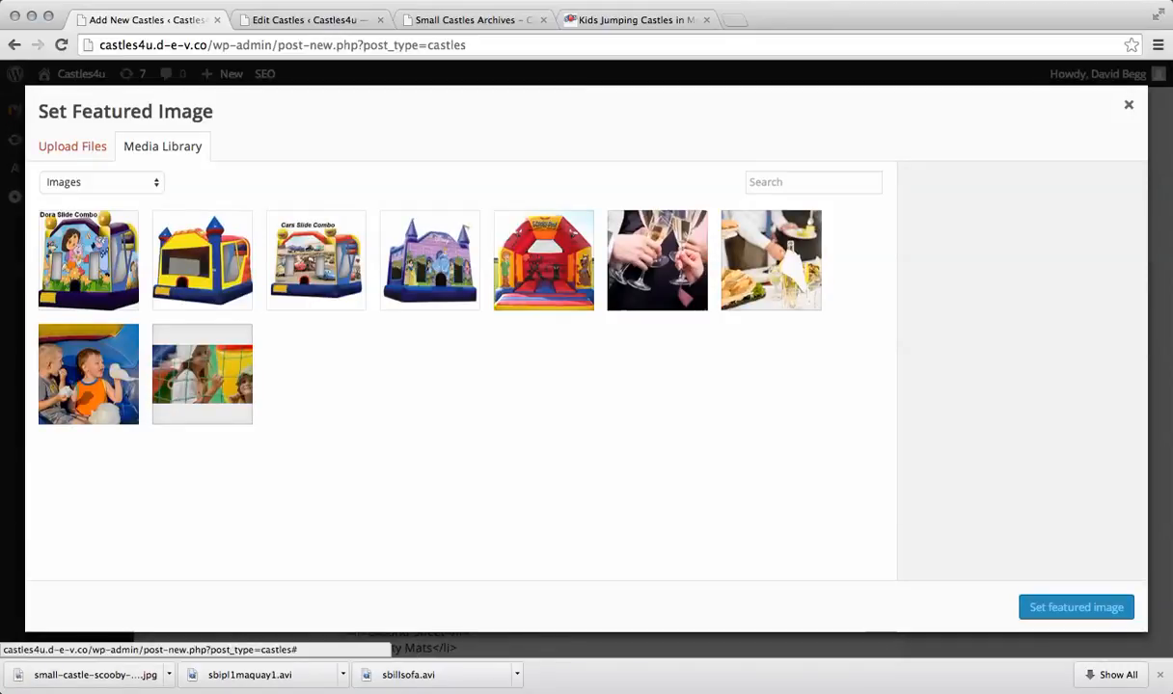
{"action": "left_click", "coordinate": [72, 146]}
{"action": "left_click", "coordinate": [586, 397]}
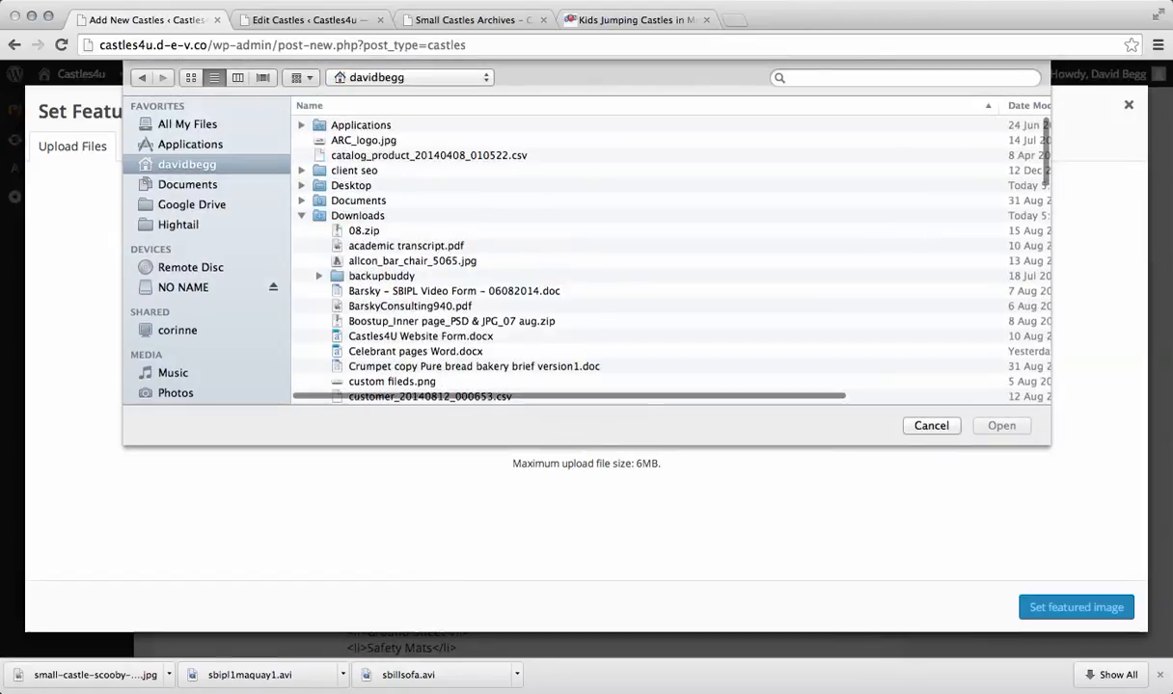
{"action": "double_click", "coordinate": [351, 185]}
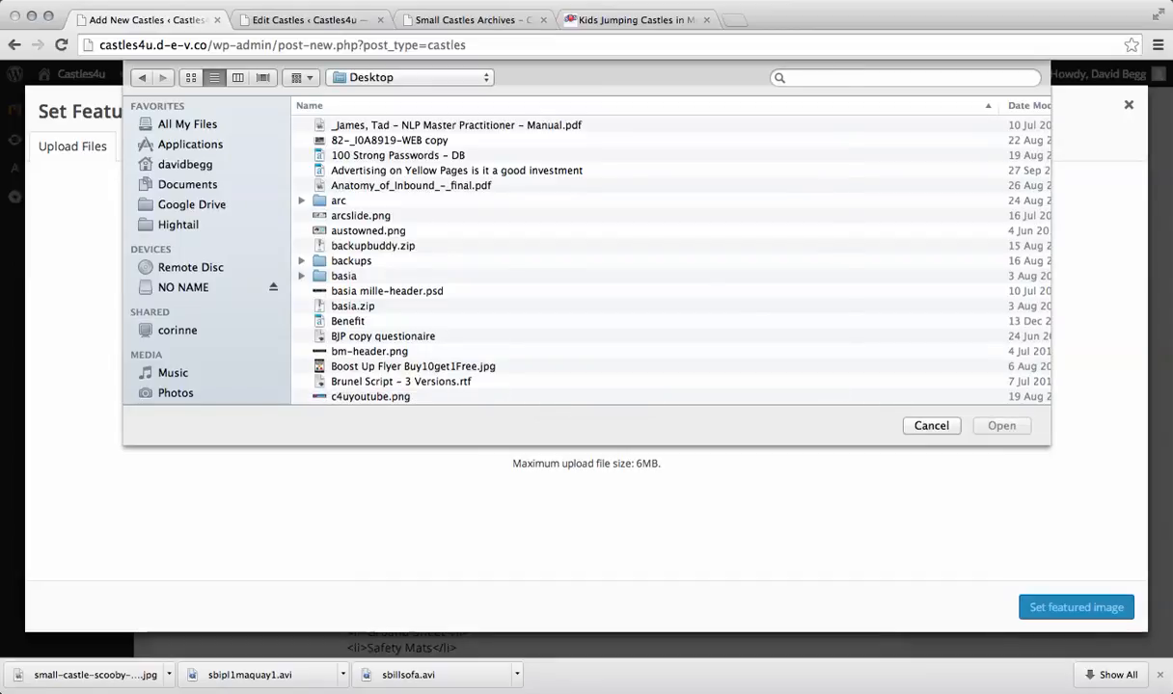
{"action": "left_click", "coordinate": [1028, 106]}
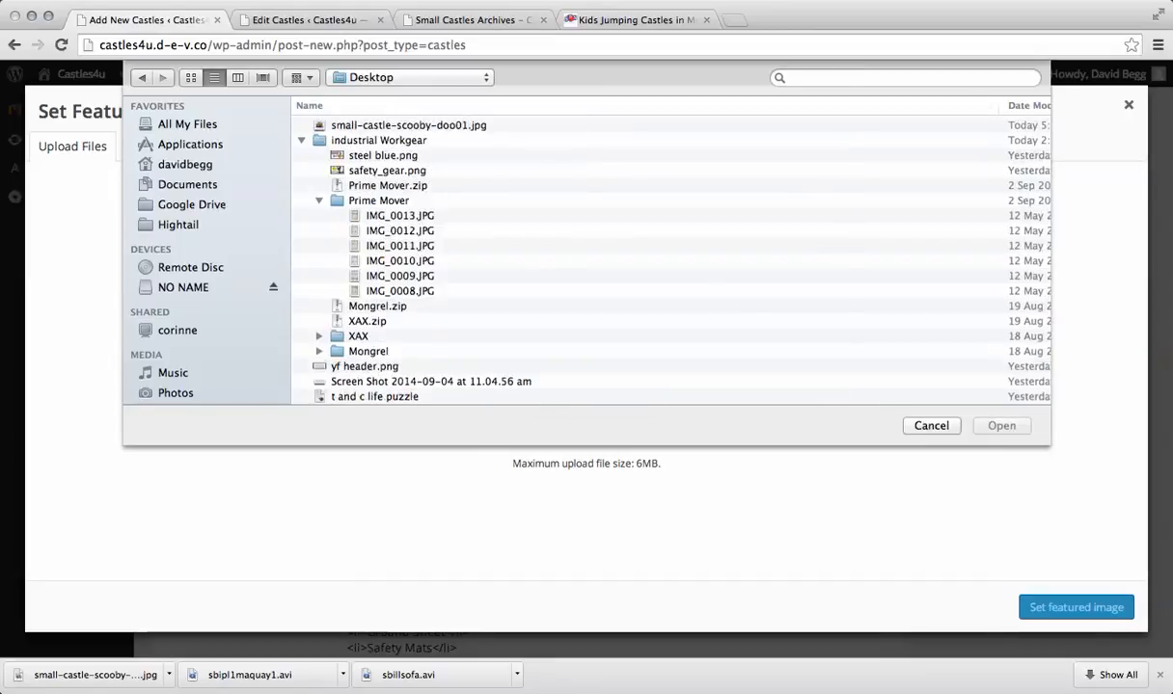
{"action": "left_click", "coordinate": [408, 126]}
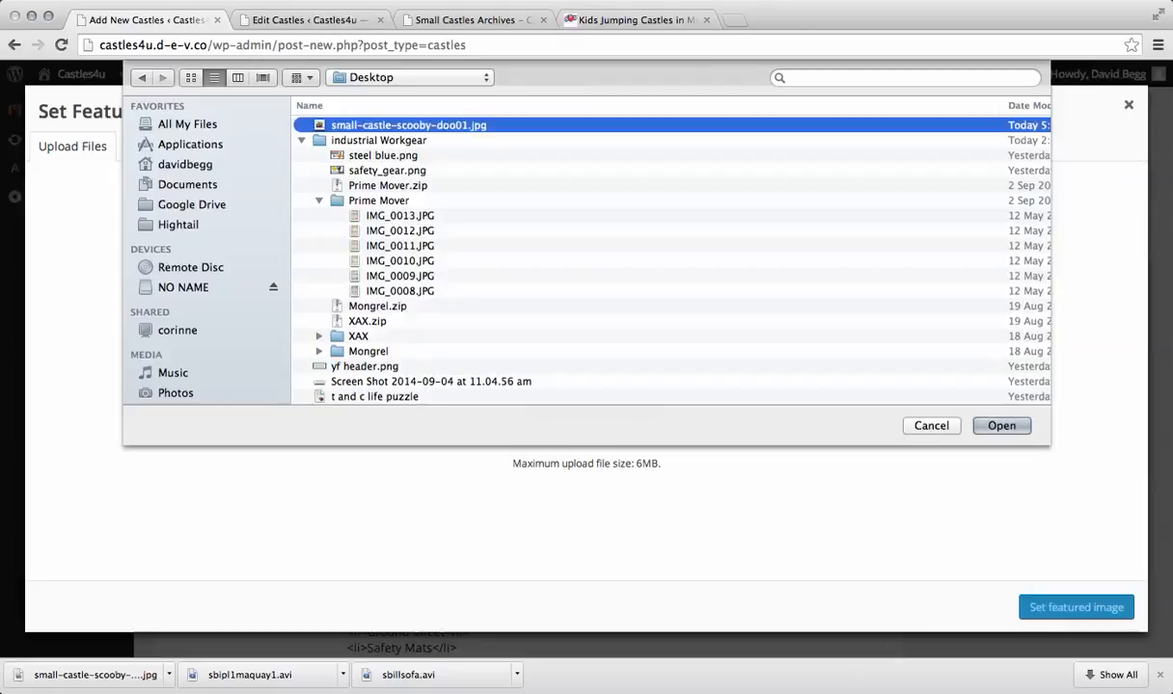
{"action": "left_click", "coordinate": [1001, 427]}
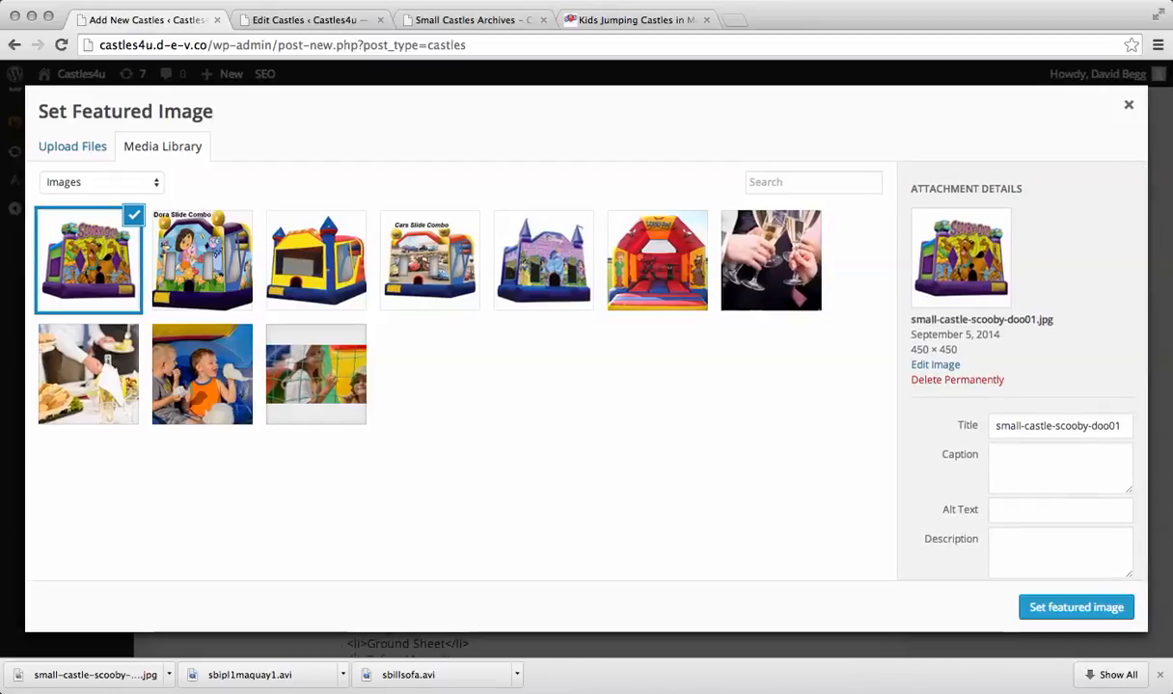
Give small-castle-scooby-doo01.jpg the alt text "Jumping Castle Hire Melbourne" and set it as the castle's featured image
{"action": "left_click", "coordinate": [1051, 510]}
{"action": "type", "text": "JU"}
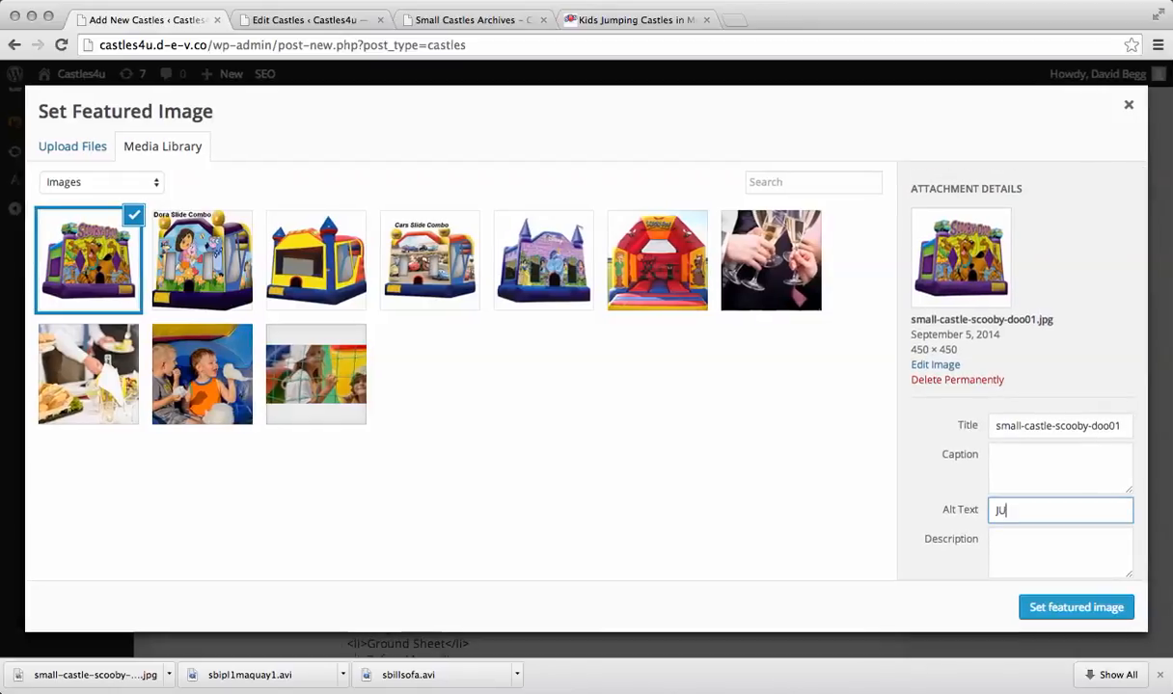
{"action": "type", "text": "mping "}
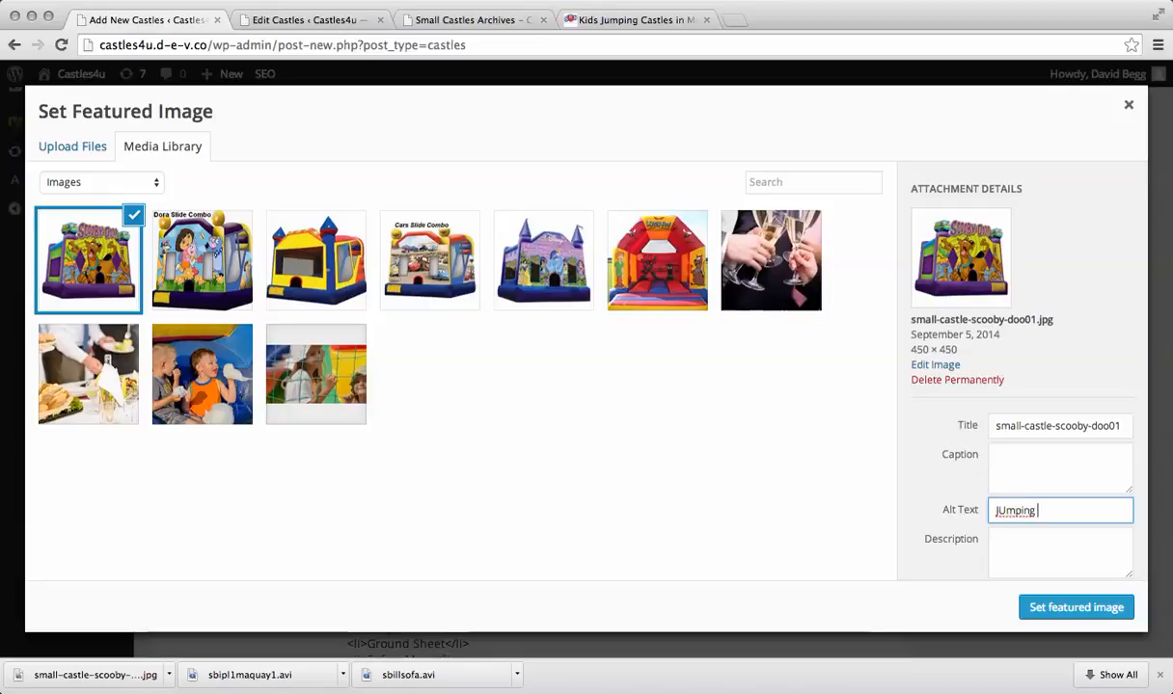
{"action": "type", "text": "Castl"}
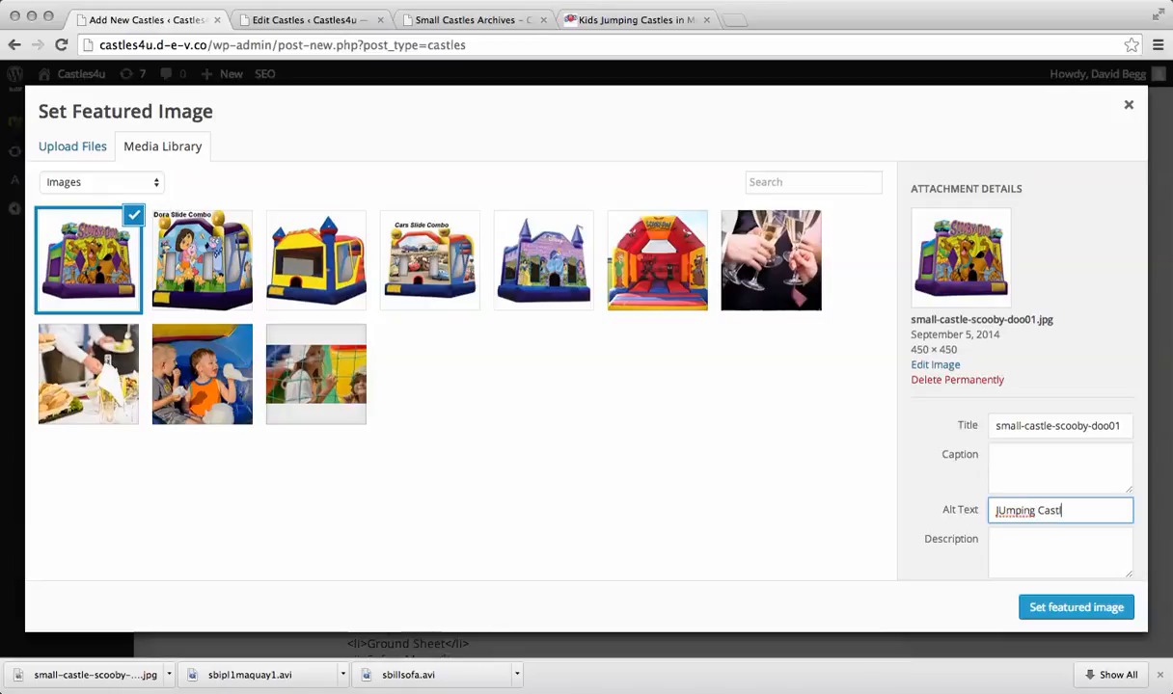
{"action": "type", "text": "es Me"}
{"action": "key", "text": "BackSpace"}
{"action": "key", "text": "BackSpace"}
{"action": "key", "text": "BackSpace"}
{"action": "key", "text": "BackSpace"}
{"action": "key", "text": "BackSpace"}
{"action": "key", "text": "BackSpace"}
{"action": "key", "text": "BackSpace"}
{"action": "key", "text": "BackSpace"}
{"action": "key", "text": "BackSpace"}
{"action": "key", "text": "BackSpace"}
{"action": "key", "text": "BackSpace"}
{"action": "key", "text": "BackSpace"}
{"action": "key", "text": "BackSpace"}
{"action": "key", "text": "BackSpace"}
{"action": "key", "text": "BackSpace"}
{"action": "key", "text": "BackSpace"}
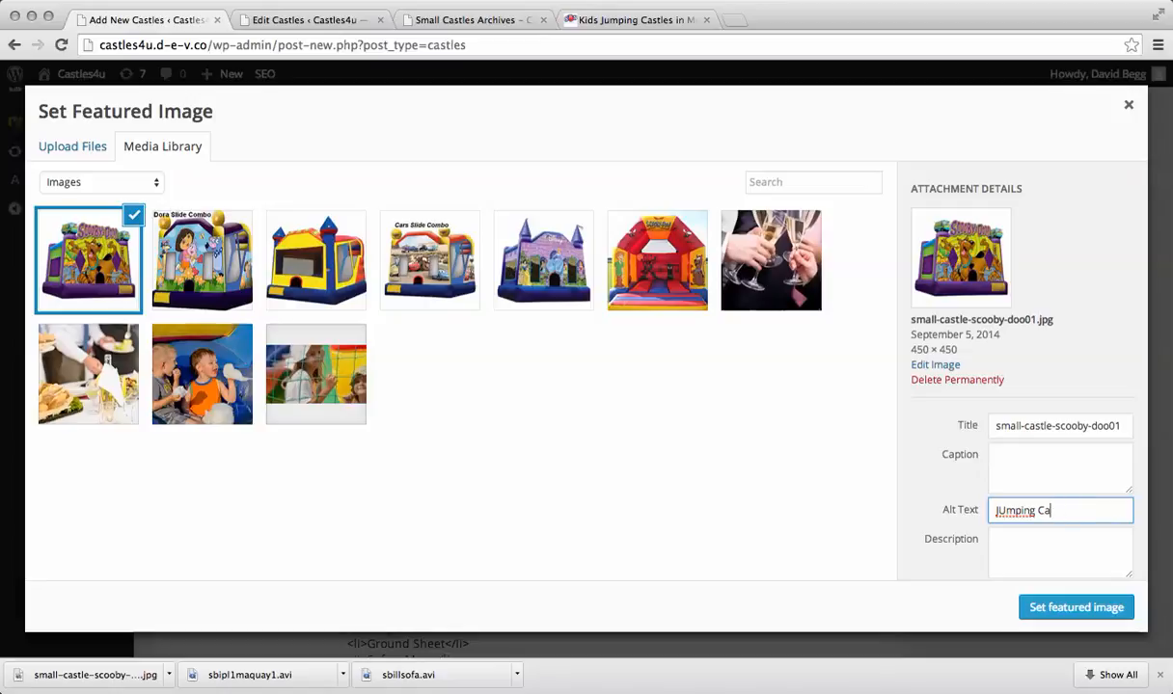
{"action": "key", "text": "BackSpace"}
{"action": "type", "text": "u"}
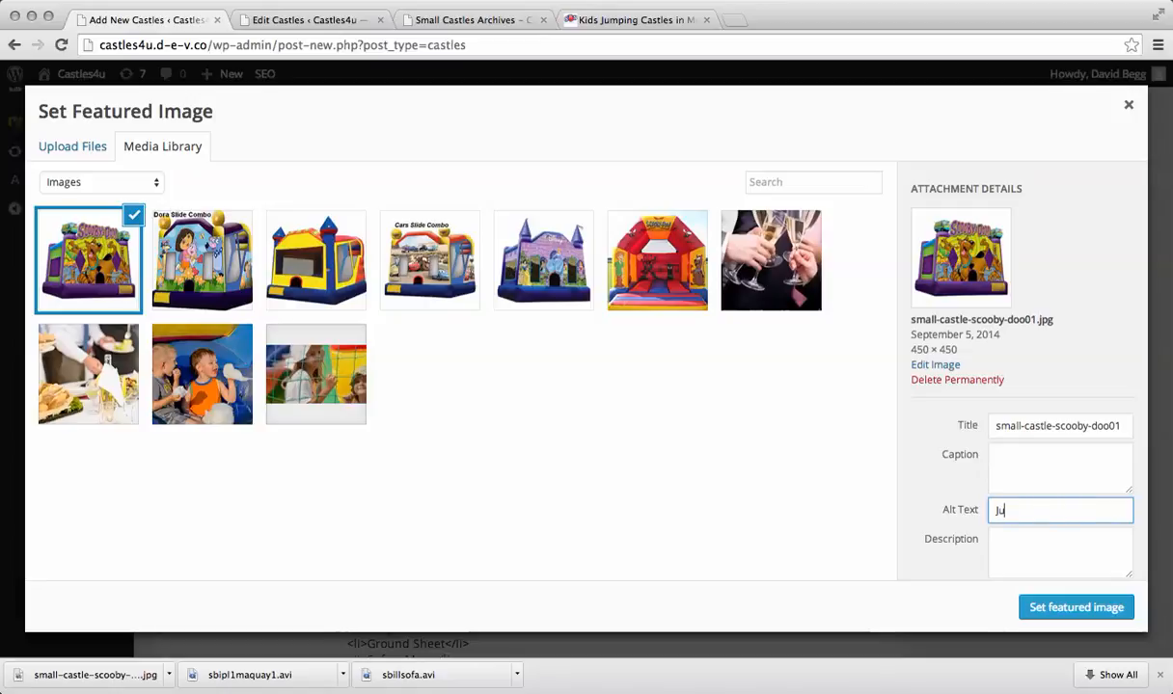
{"action": "type", "text": "mping C"}
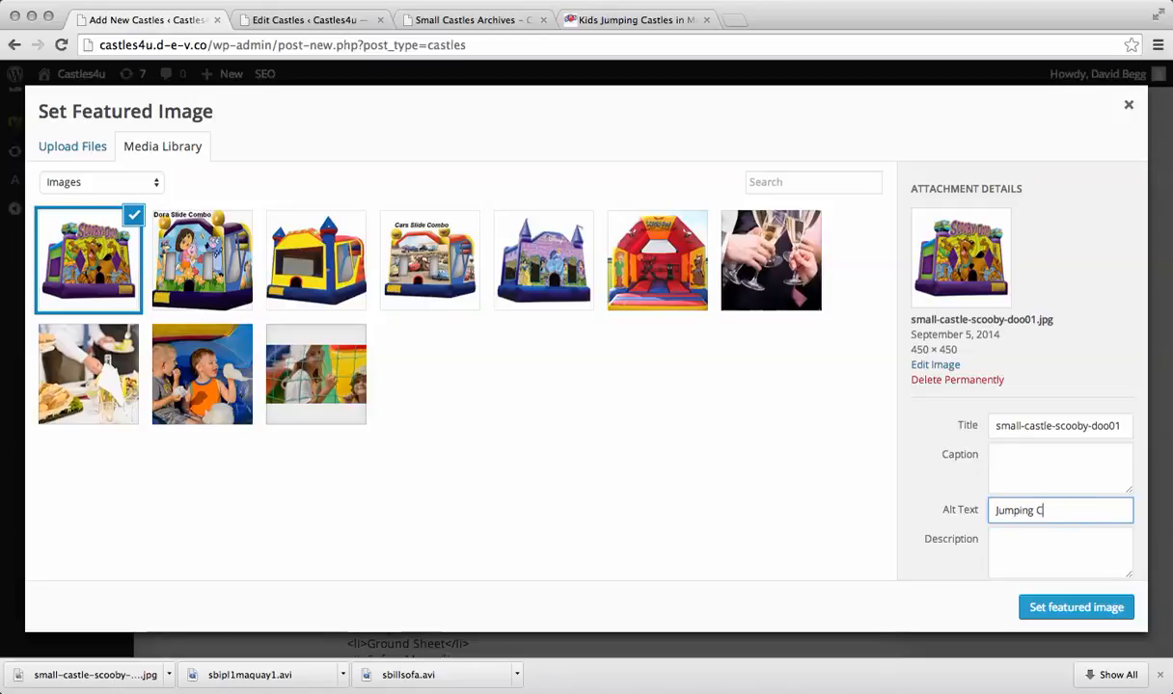
{"action": "type", "text": "astle "}
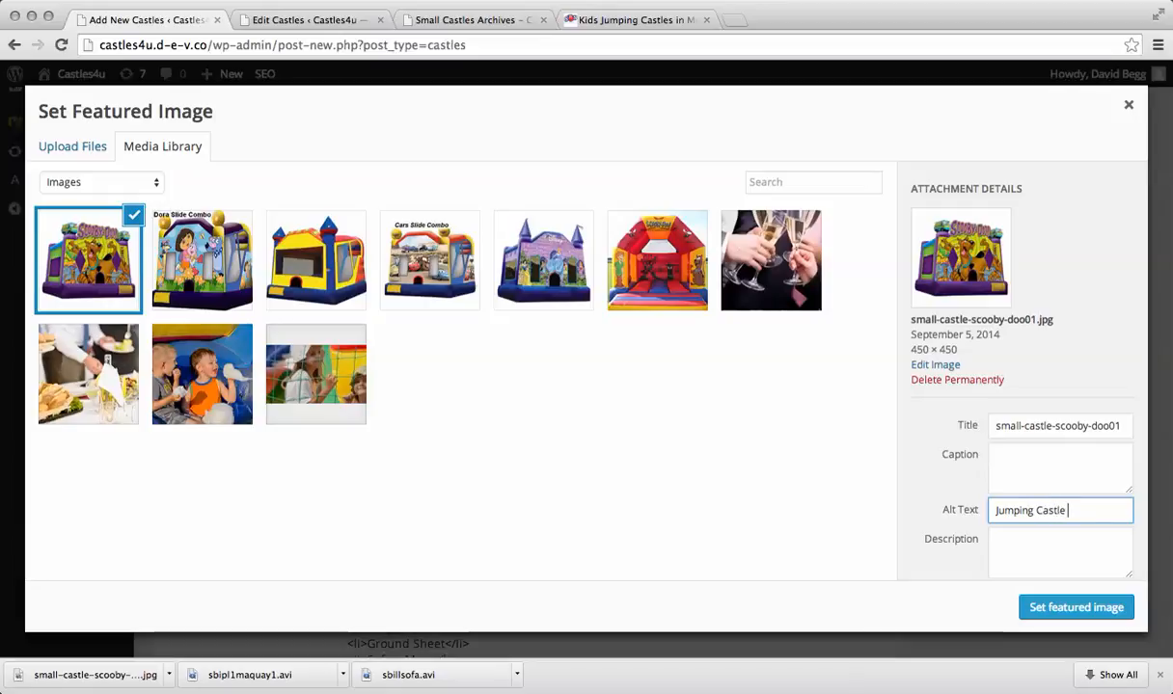
{"action": "type", "text": "Hire Melbourne"}
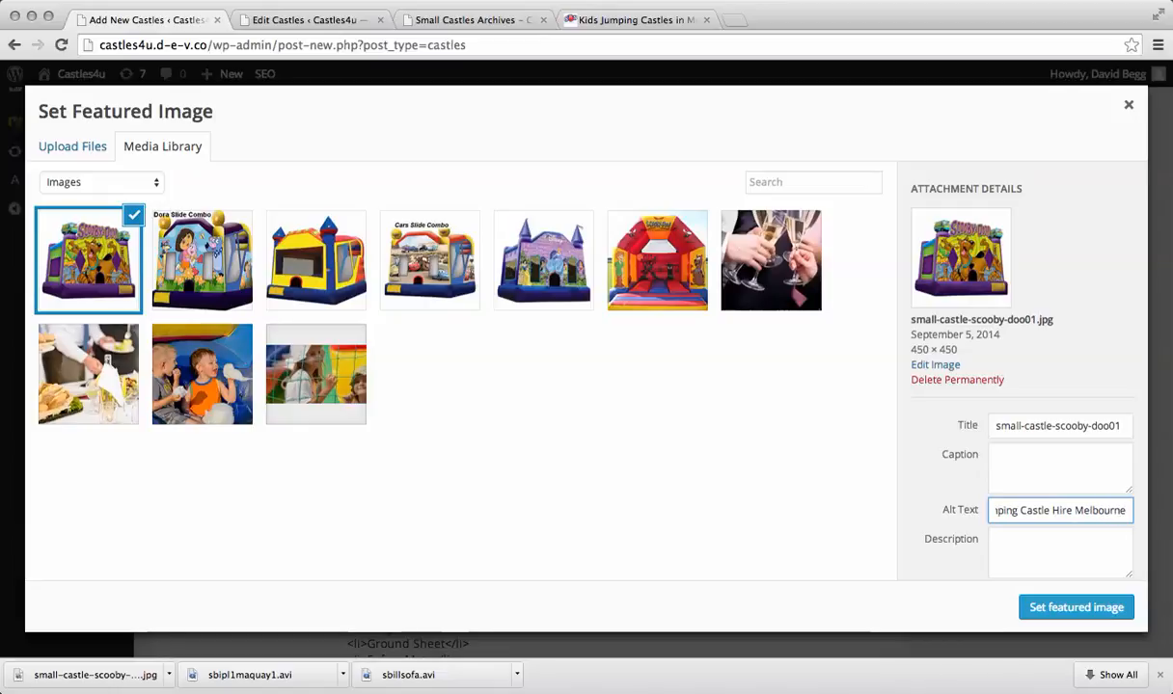
{"action": "scroll", "coordinate": [1022, 376], "scroll_direction": "down", "scroll_amount": 1}
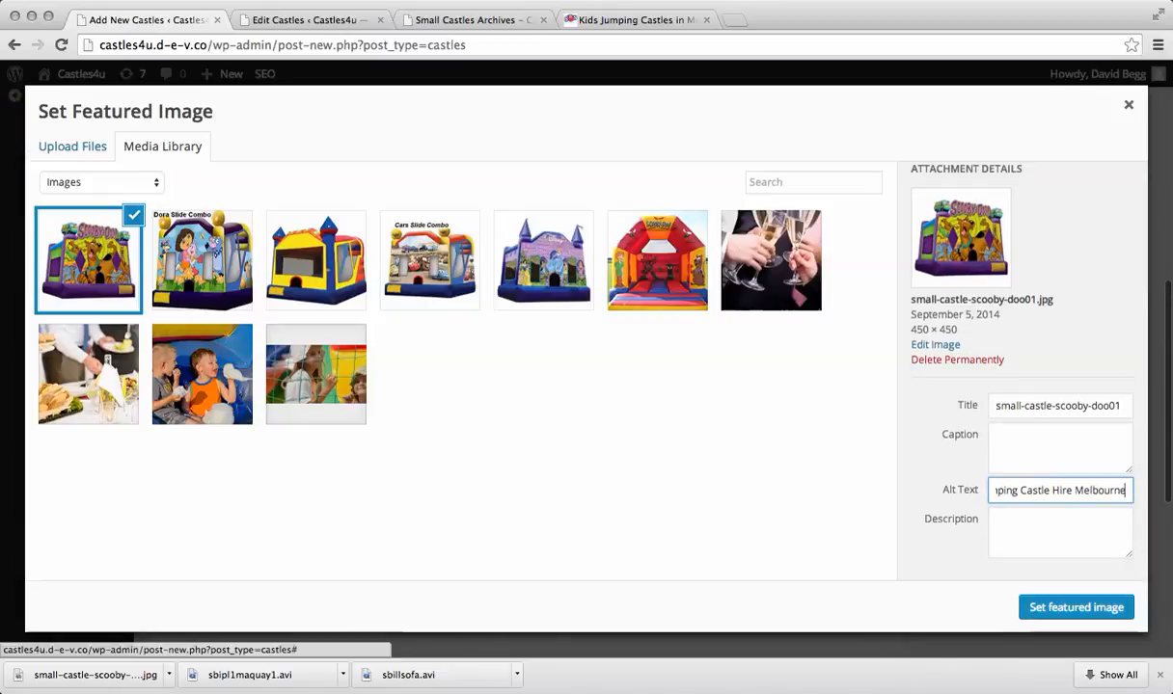
{"action": "left_click", "coordinate": [1075, 606]}
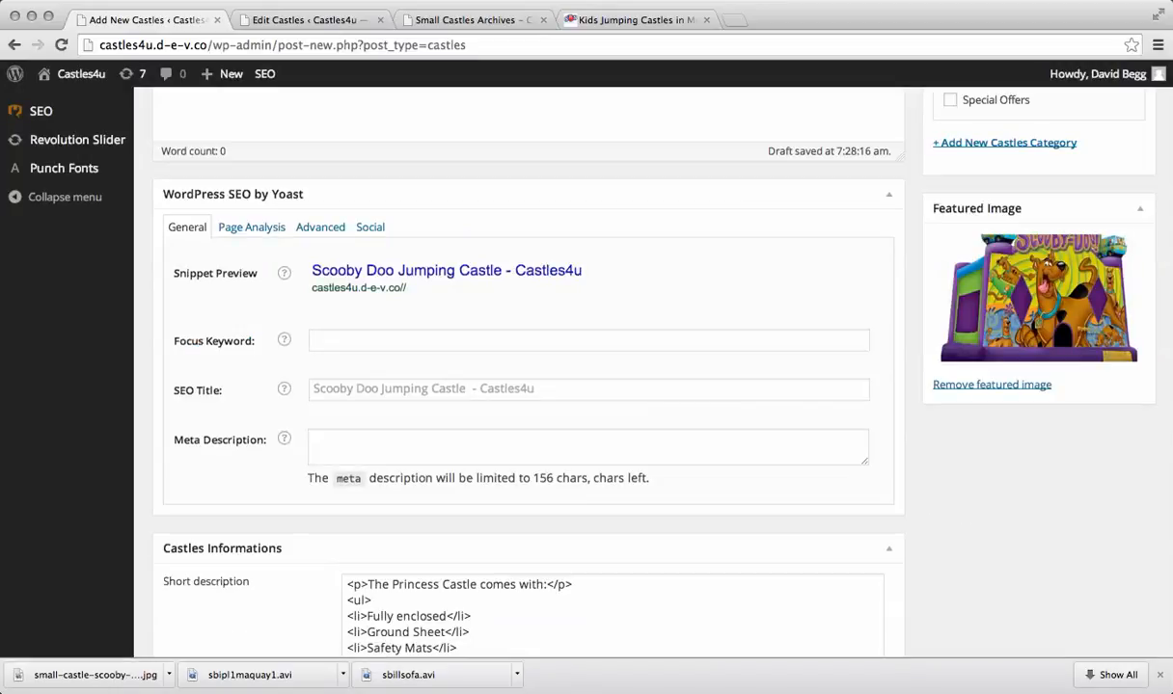
Assign the Scooby Doo Jumping Castle to the Small Castles category
{"action": "scroll", "coordinate": [586, 385], "scroll_direction": "up", "scroll_amount": 5}
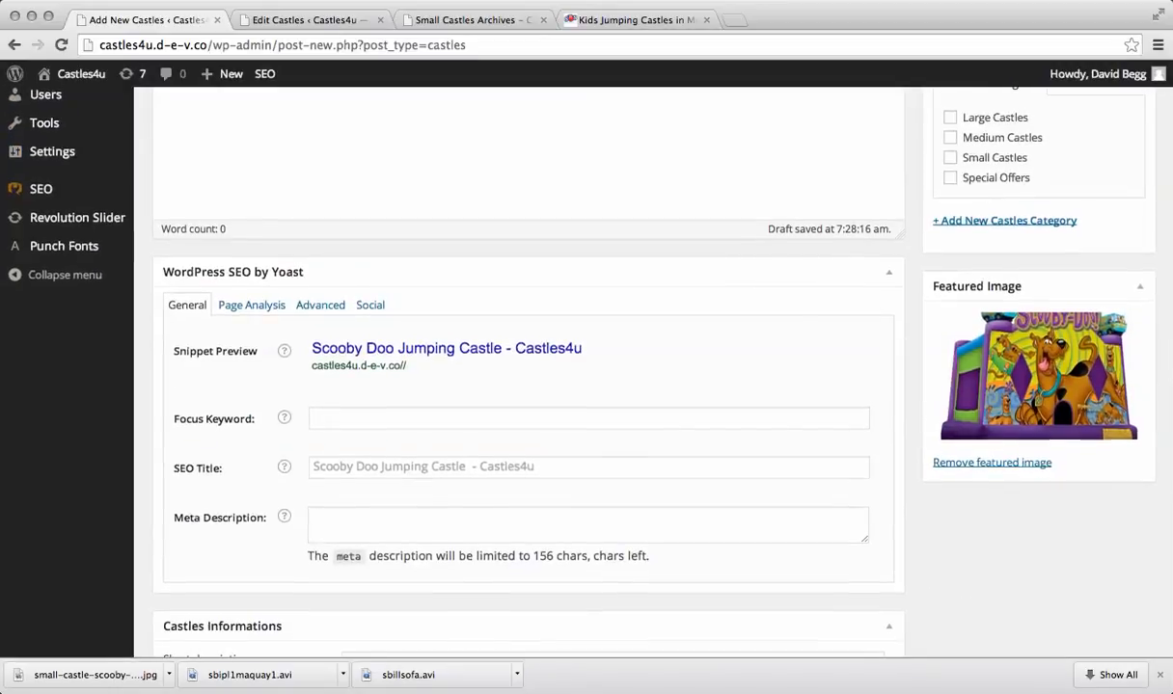
{"action": "scroll", "coordinate": [586, 385], "scroll_direction": "up", "scroll_amount": 2}
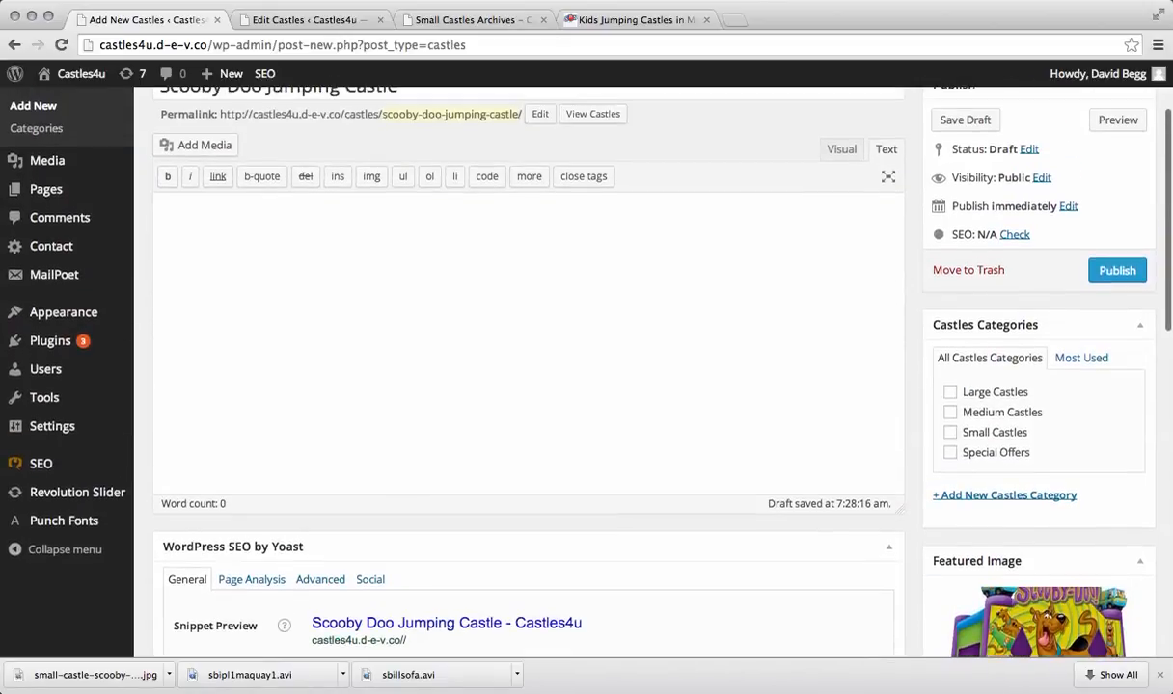
{"action": "left_click", "coordinate": [950, 432]}
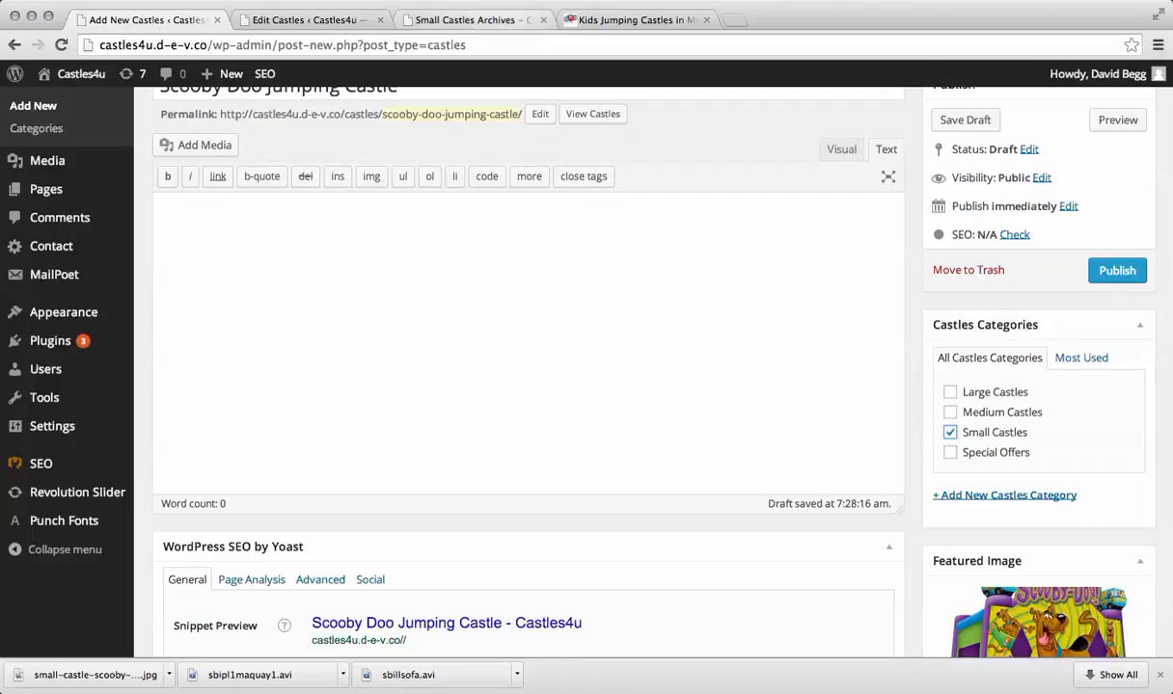
Open the Kids Parties page on the development site and pause its video
{"action": "left_click", "coordinate": [473, 19]}
{"action": "scroll", "coordinate": [586, 372], "scroll_direction": "up", "scroll_amount": 3}
{"action": "scroll", "coordinate": [586, 372], "scroll_direction": "up", "scroll_amount": 2}
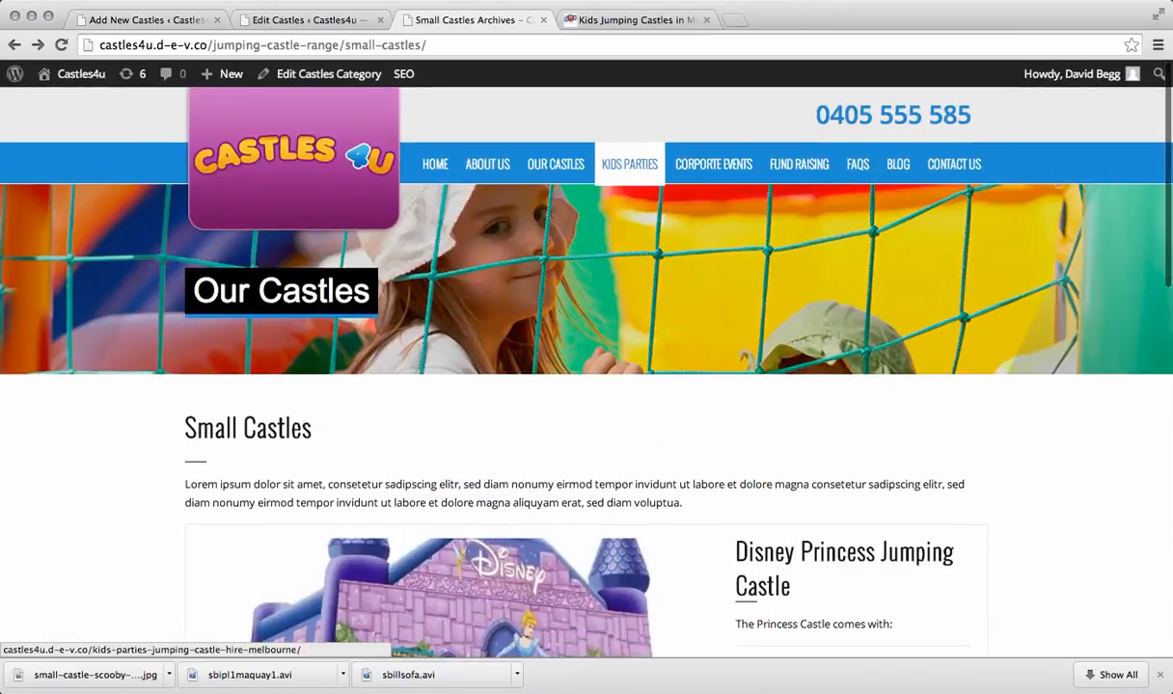
{"action": "left_click", "coordinate": [629, 164]}
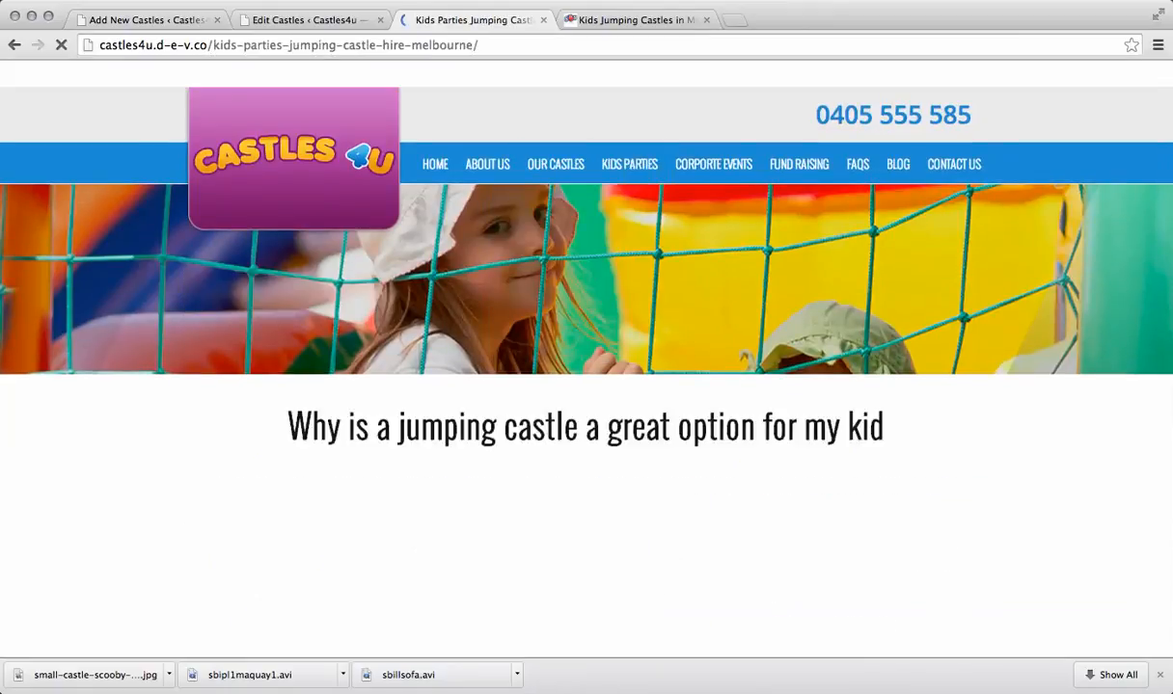
{"action": "scroll", "coordinate": [629, 164], "scroll_direction": "down", "scroll_amount": 2}
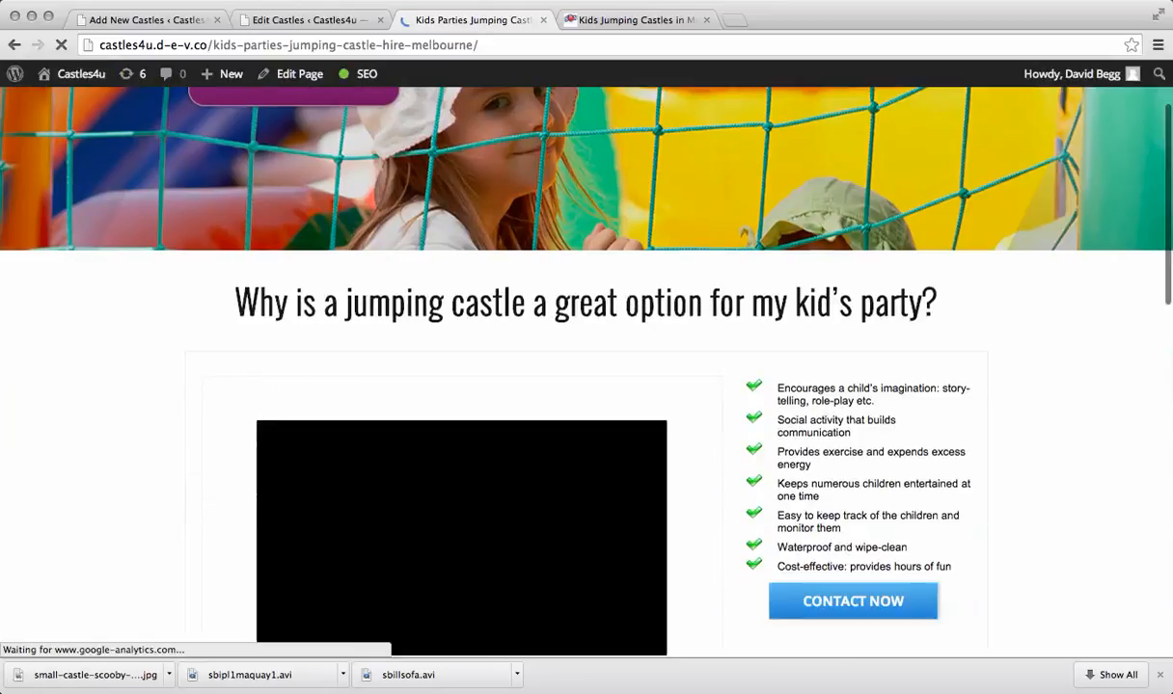
{"action": "scroll", "coordinate": [586, 372], "scroll_direction": "down", "scroll_amount": 5}
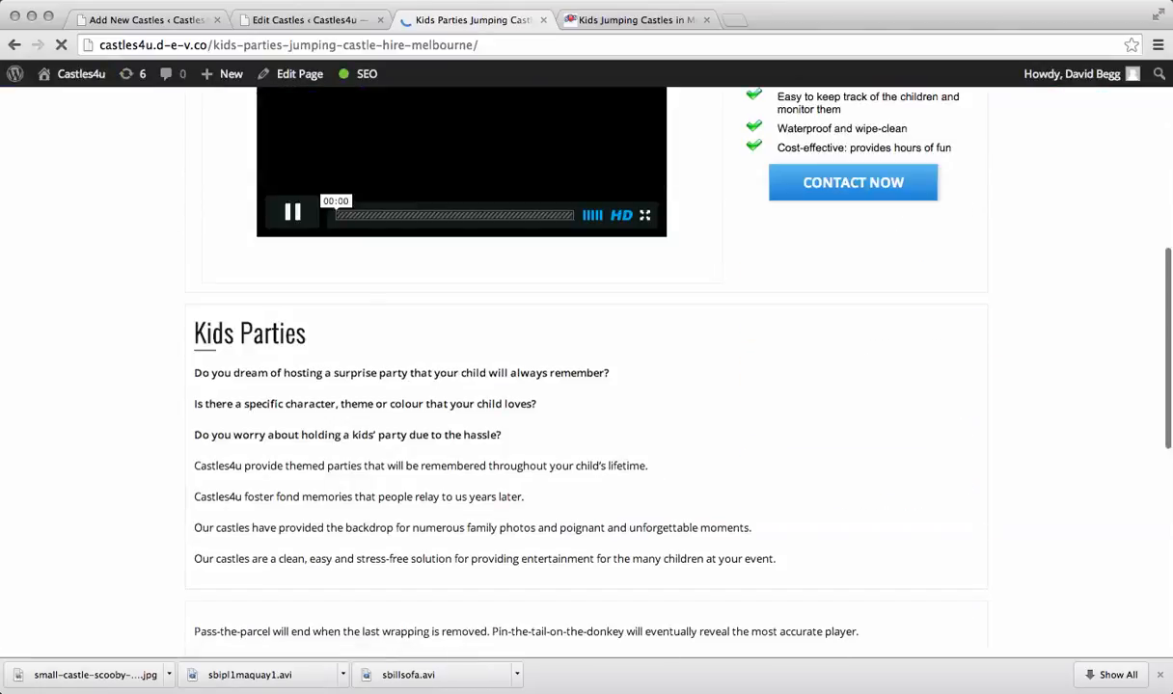
{"action": "scroll", "coordinate": [586, 372], "scroll_direction": "down", "scroll_amount": 1}
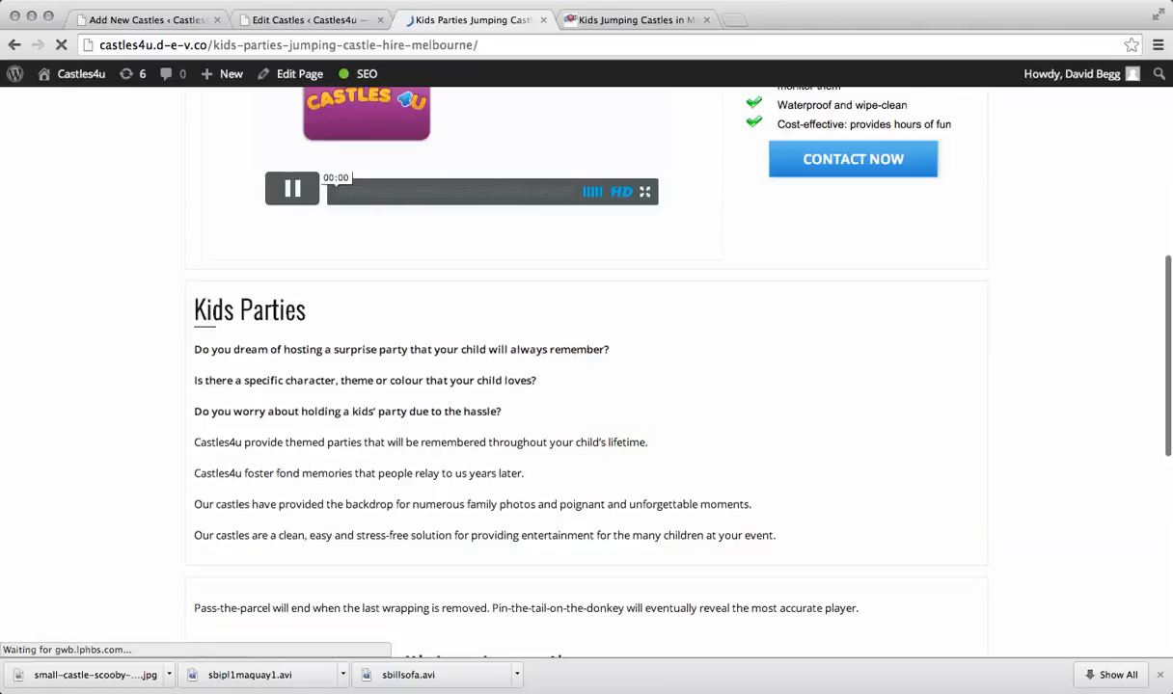
{"action": "scroll", "coordinate": [300, 220], "scroll_direction": "down", "scroll_amount": 5}
{"action": "right_click", "coordinate": [300, 220]}
{"action": "key", "text": "Escape"}
{"action": "scroll", "coordinate": [586, 372], "scroll_direction": "up", "scroll_amount": 9}
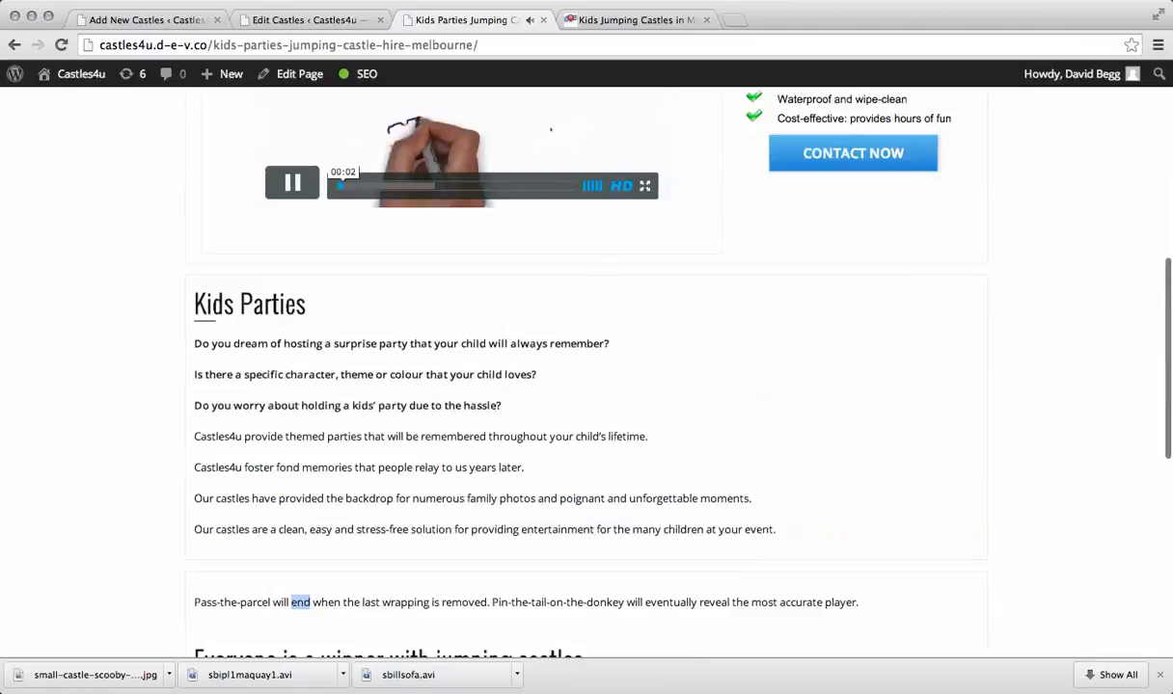
{"action": "left_click", "coordinate": [292, 291]}
Copy the Kids Parties text from the heading "Everyone is a winner with jumping castles." through "any questions you may have." and return to the new castle entry
{"action": "scroll", "coordinate": [586, 372], "scroll_direction": "down", "scroll_amount": 4}
{"action": "scroll", "coordinate": [586, 372], "scroll_direction": "down", "scroll_amount": 2}
{"action": "scroll", "coordinate": [587, 373], "scroll_direction": "down", "scroll_amount": 1}
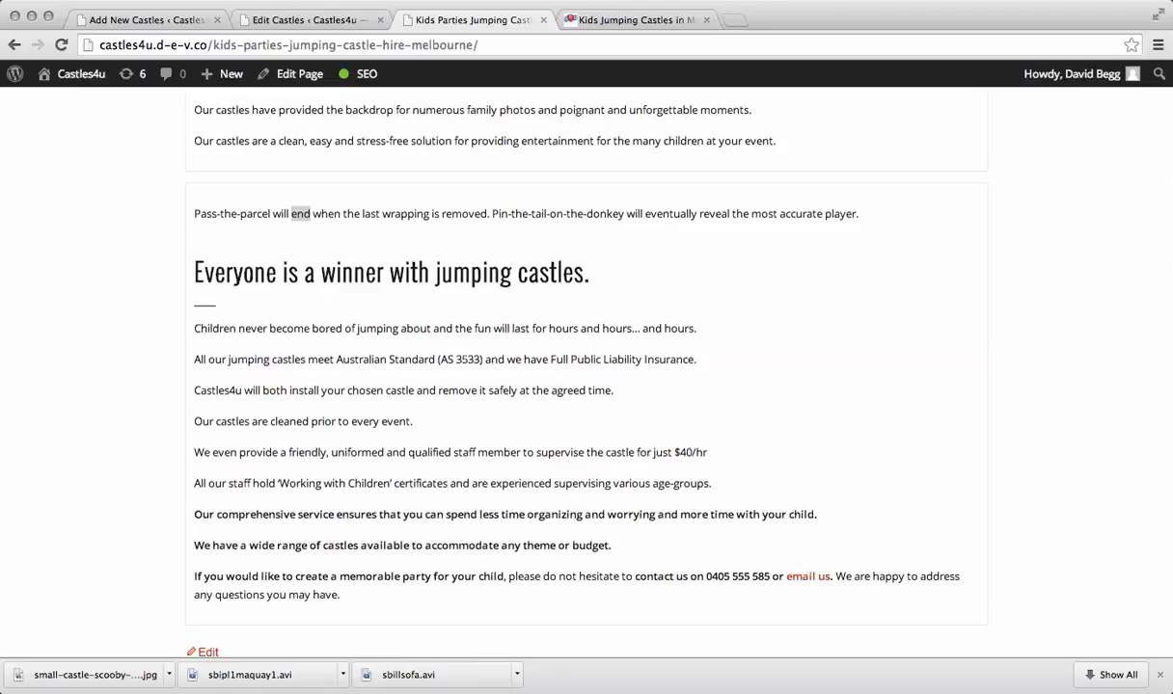
{"action": "left_click_drag", "start_coordinate": [193, 265], "coordinate": [340, 595]}
{"action": "key", "text": "super+c"}
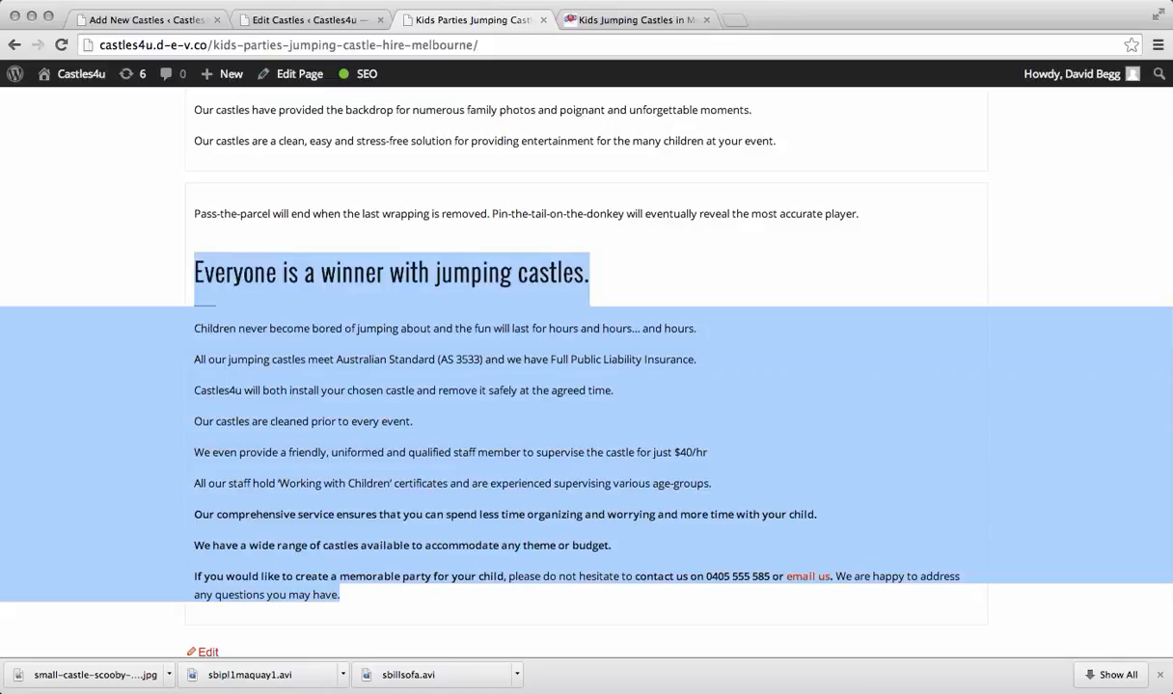
{"action": "left_click", "coordinate": [147, 20]}
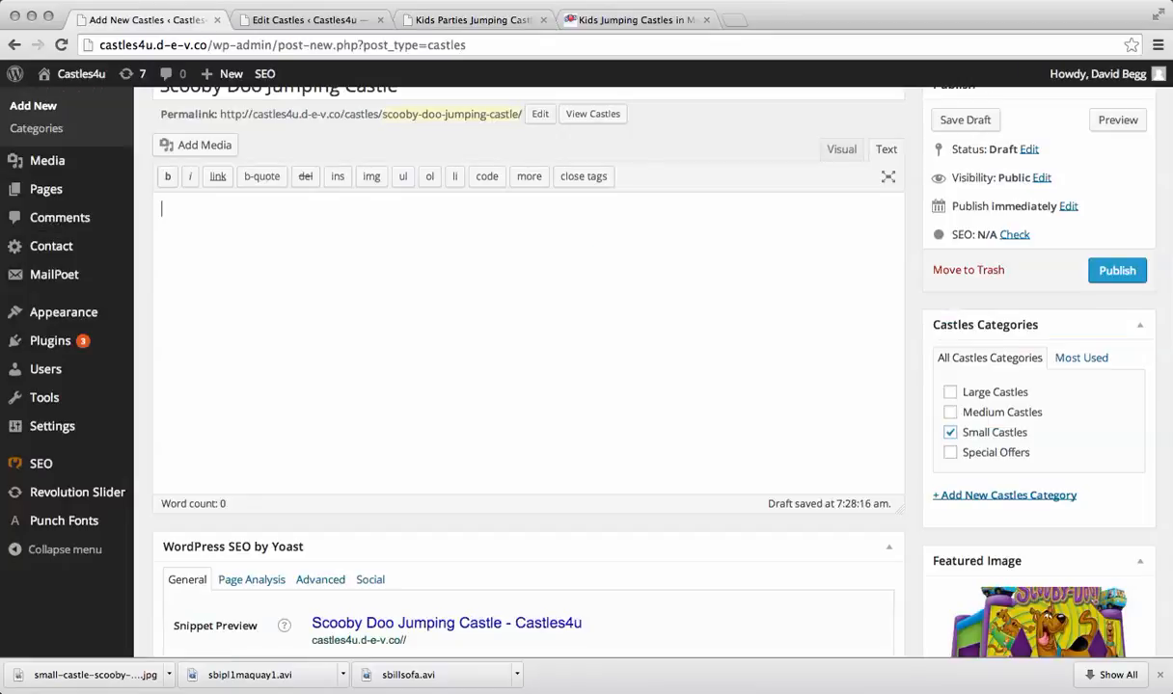
{"action": "key", "text": "super+v"}
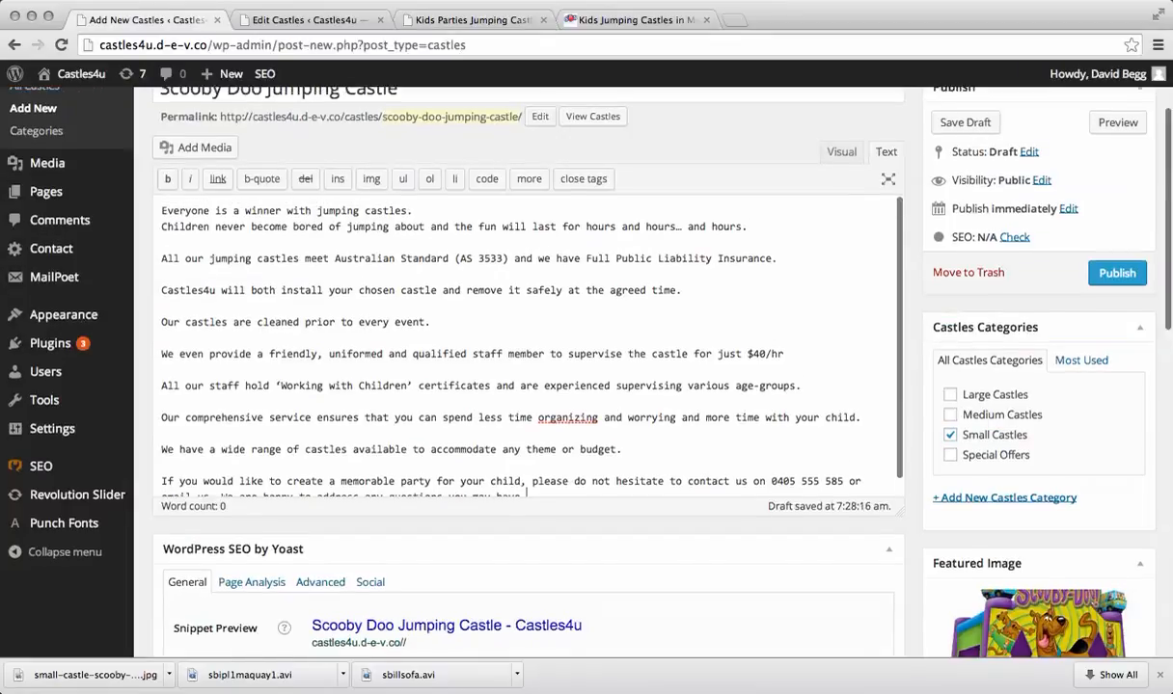
{"action": "scroll", "coordinate": [527, 376], "scroll_direction": "down", "scroll_amount": 2}
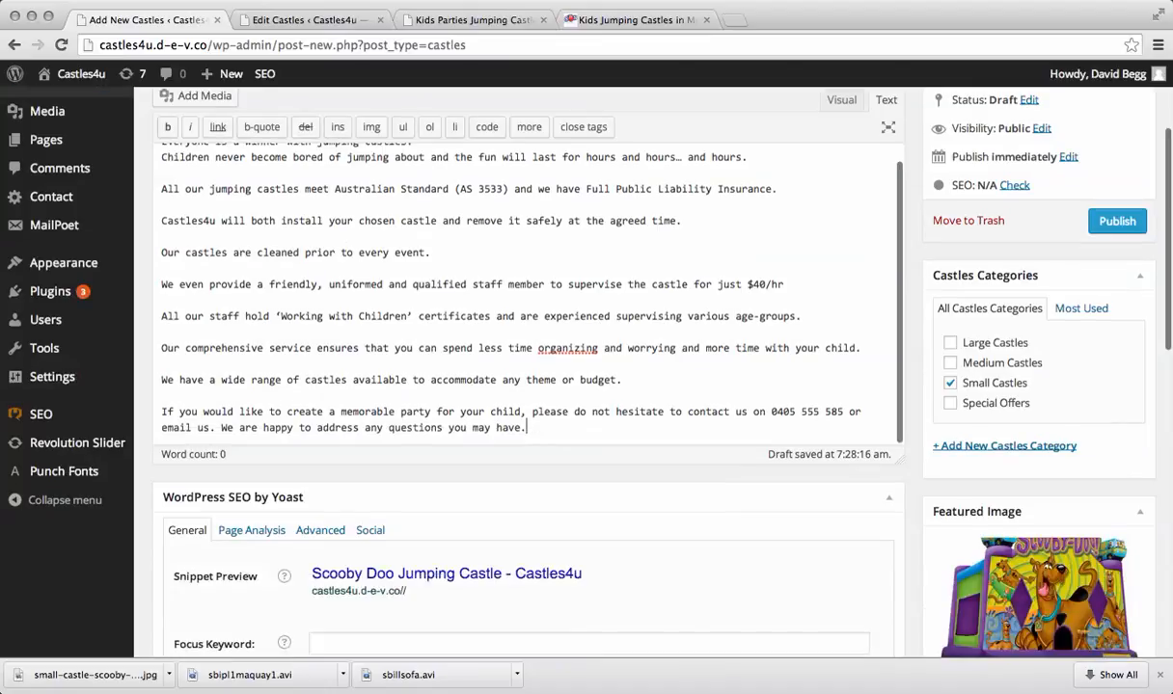
{"action": "key", "text": "super+z"}
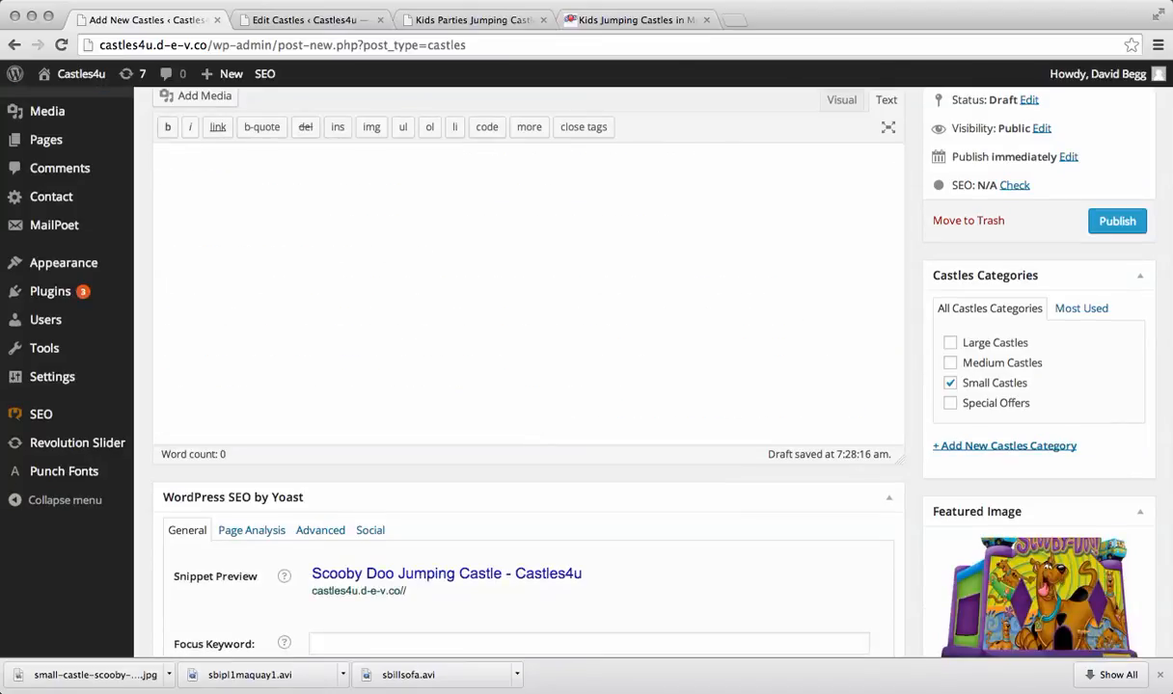
Switch the castle's main content to visual editing, insert the copied Kids Parties text with its formatting, and check it
{"action": "left_click", "coordinate": [842, 100]}
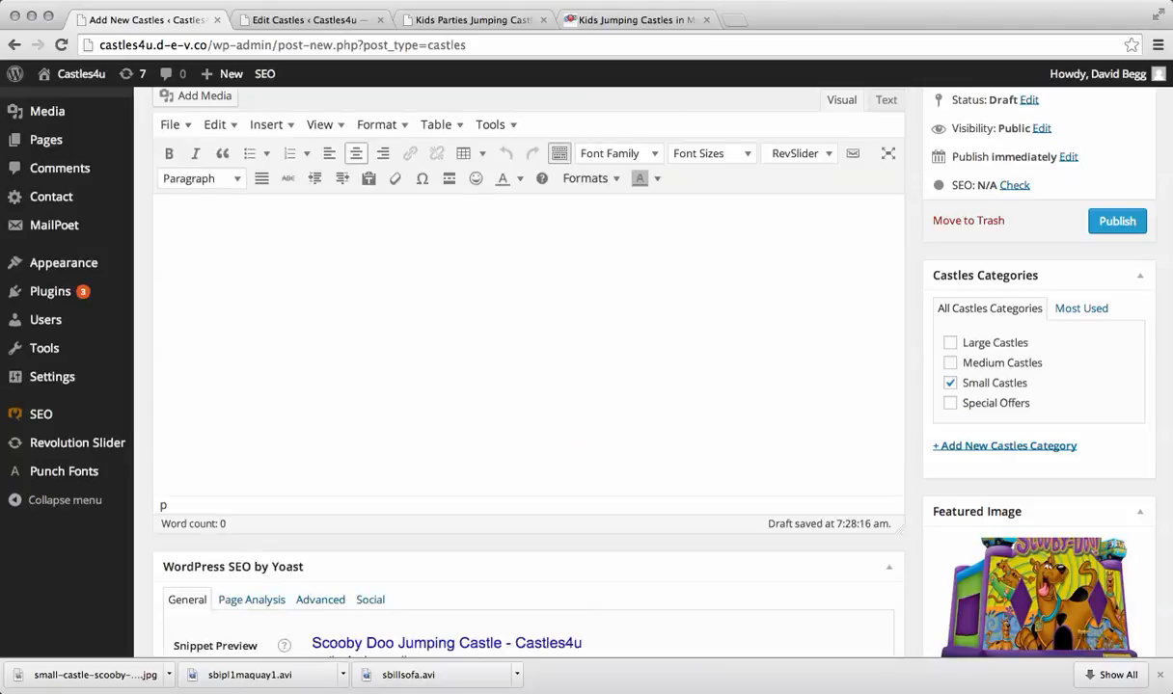
{"action": "key", "text": "super+v"}
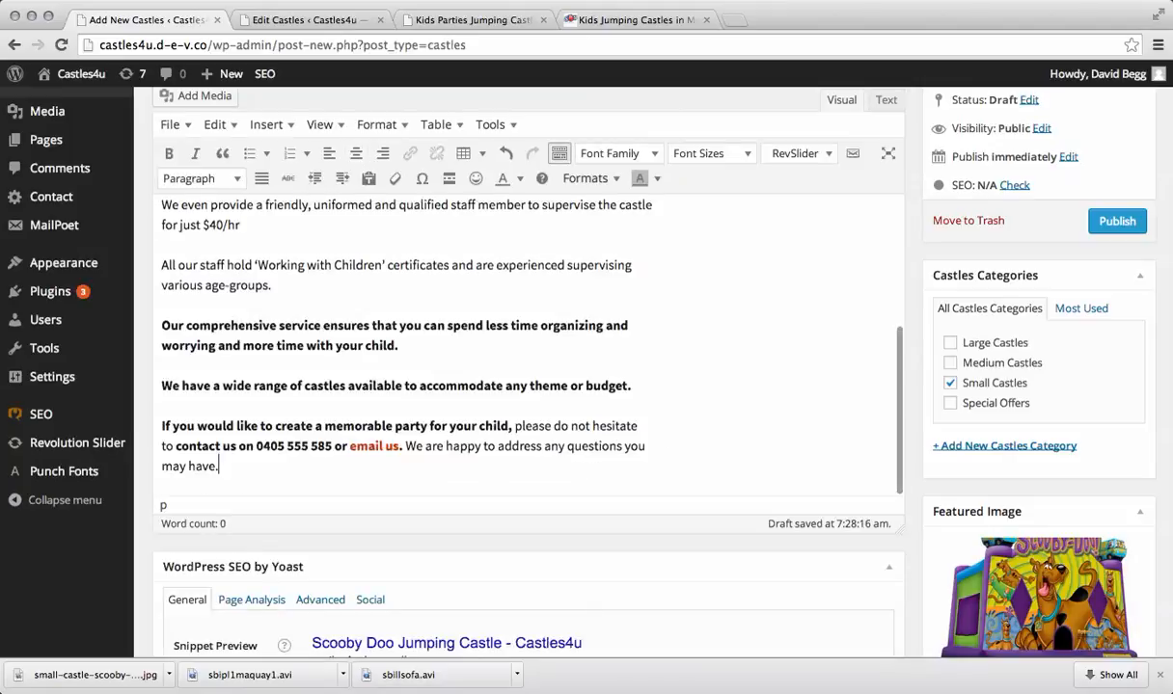
{"action": "scroll", "coordinate": [528, 367], "scroll_direction": "up", "scroll_amount": 5}
{"action": "scroll", "coordinate": [529, 366], "scroll_direction": "down", "scroll_amount": 10}
{"action": "scroll", "coordinate": [528, 366], "scroll_direction": "up", "scroll_amount": 5}
{"action": "scroll", "coordinate": [529, 367], "scroll_direction": "up", "scroll_amount": 3}
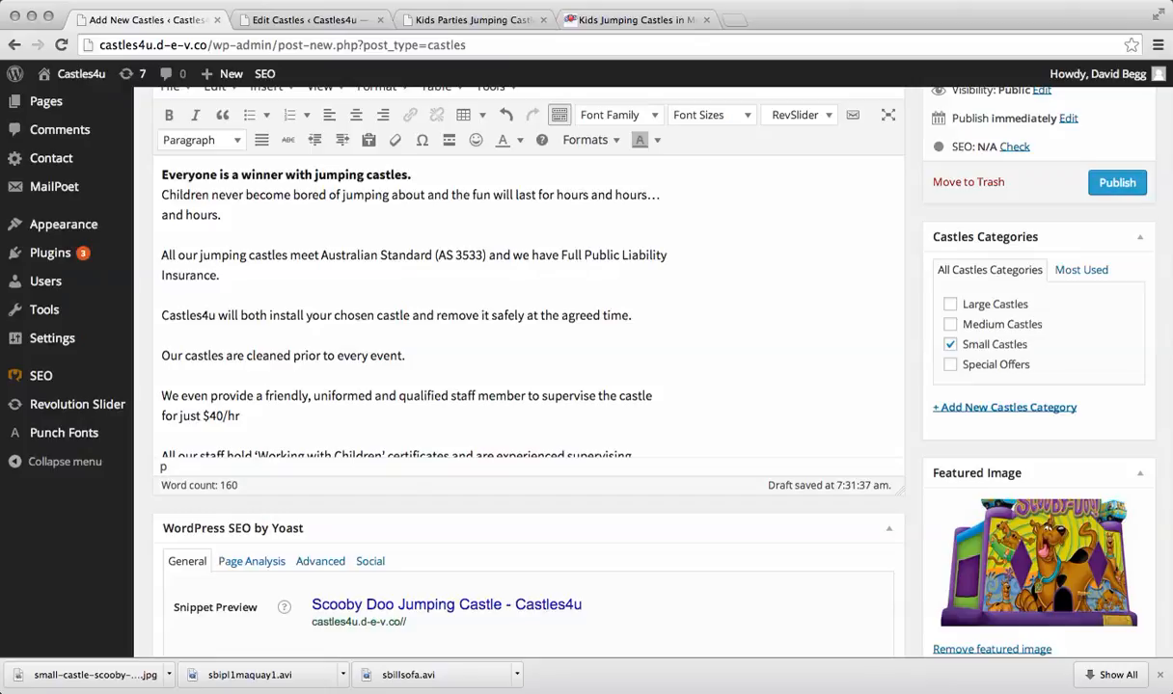
{"action": "key", "text": "BackSpace"}
{"action": "key", "text": "BackSpace"}
Set the castle's SEO title to "Scooby Doo Jumping Castle Hire Melbourne"
{"action": "scroll", "coordinate": [434, 308], "scroll_direction": "down", "scroll_amount": 10}
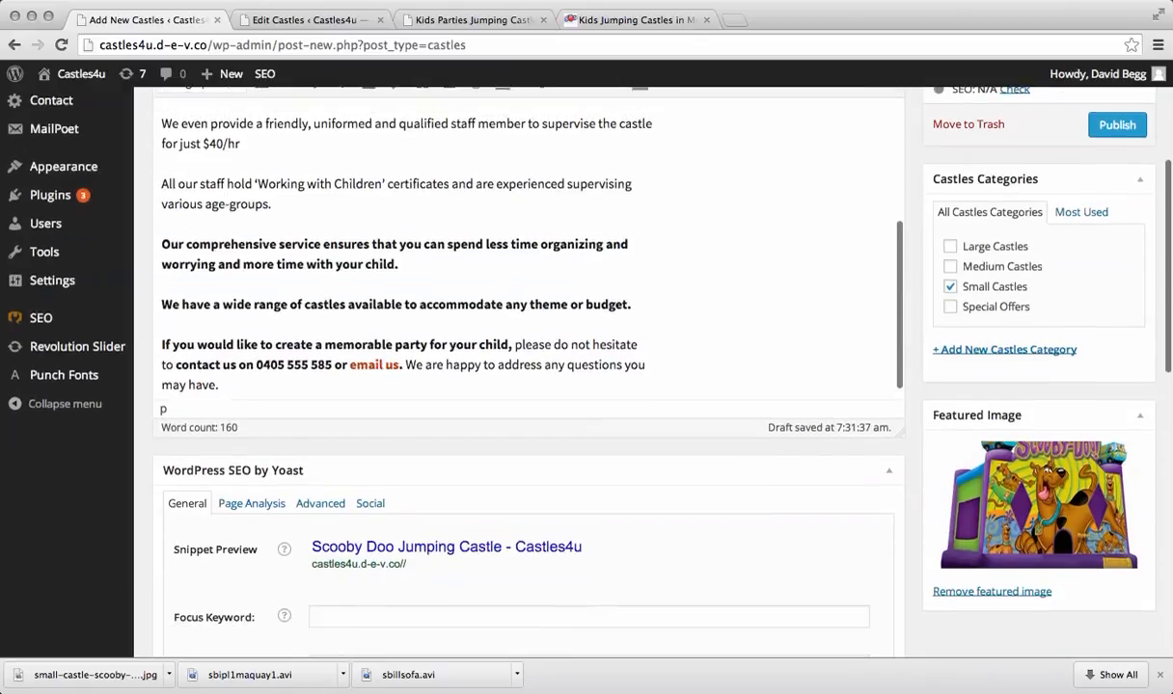
{"action": "scroll", "coordinate": [528, 386], "scroll_direction": "down", "scroll_amount": 3}
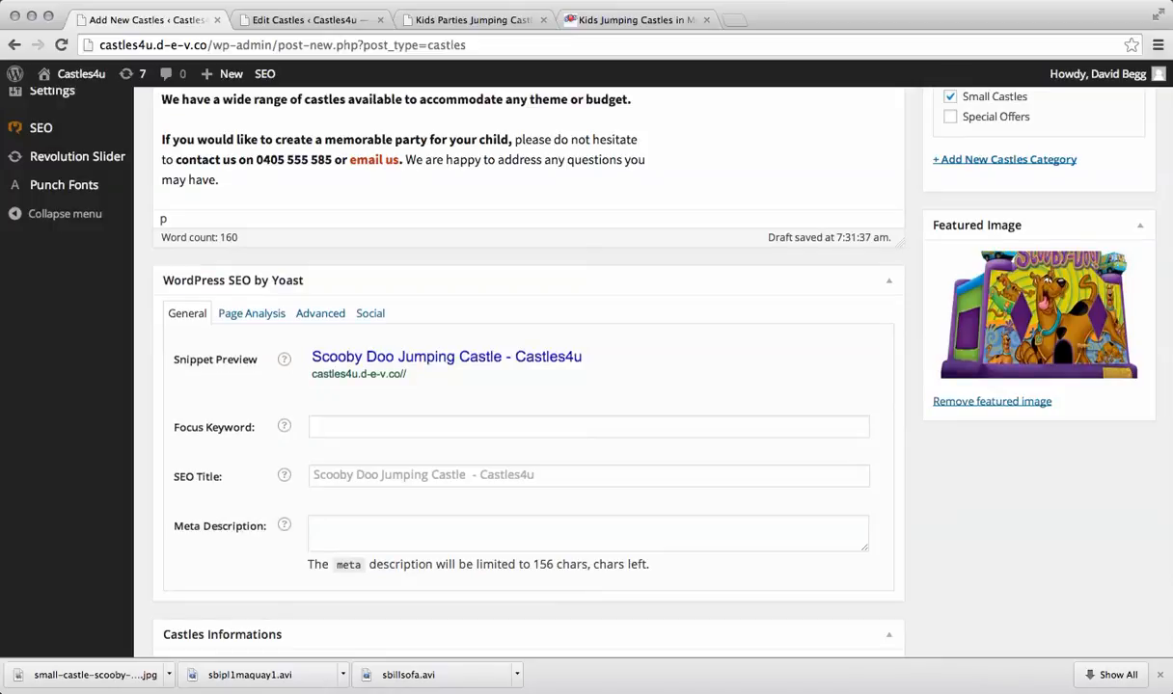
{"action": "left_click", "coordinate": [589, 476]}
{"action": "left_click", "coordinate": [588, 475]}
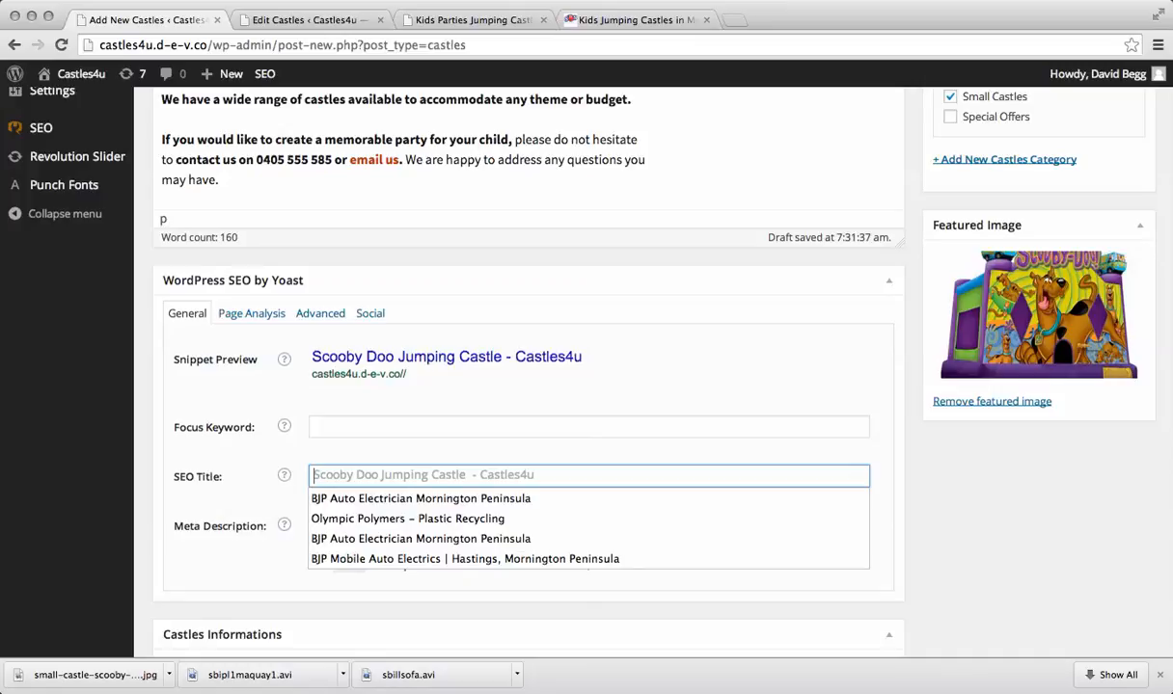
{"action": "type", "text": "Scooby"}
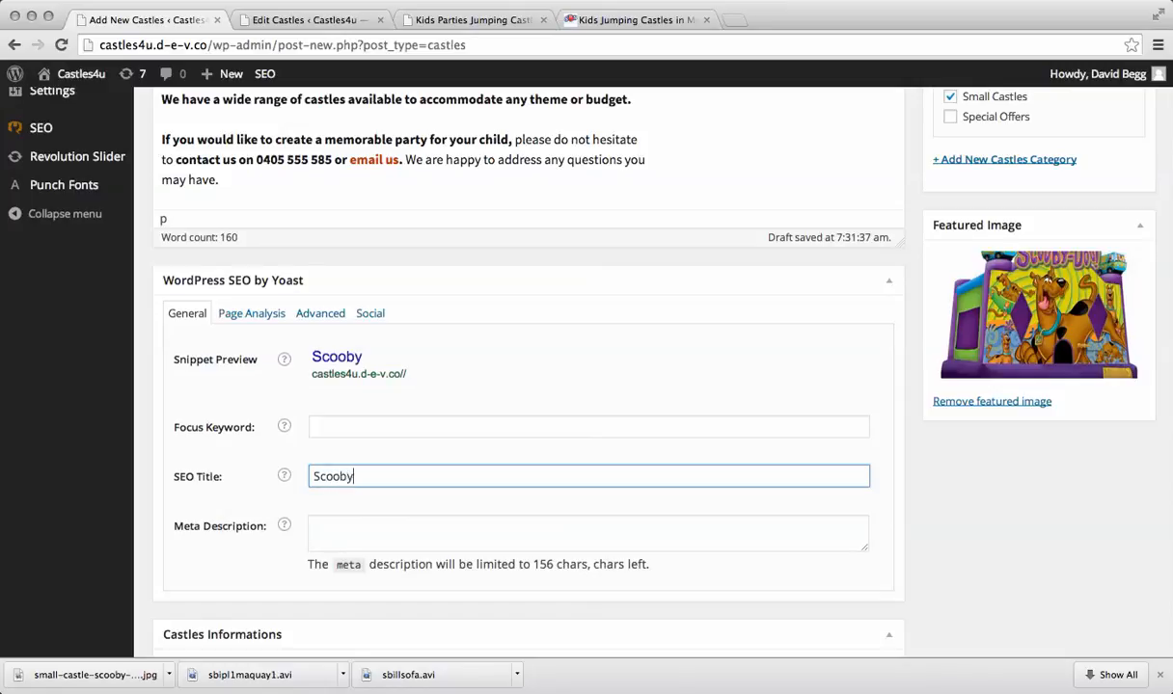
{"action": "type", "text": " Doo Jun"}
{"action": "type", "text": "mping "}
{"action": "type", "text": "Castel"}
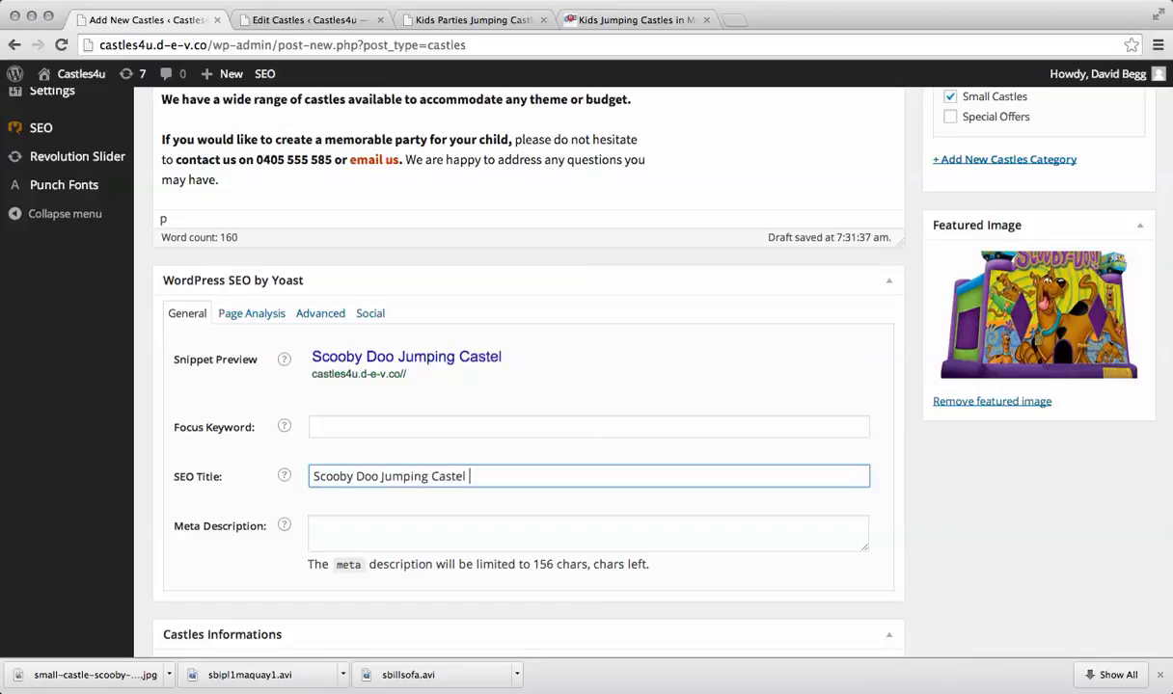
{"action": "key", "text": "BackSpace"}
{"action": "type", "text": "tle Hire Me"}
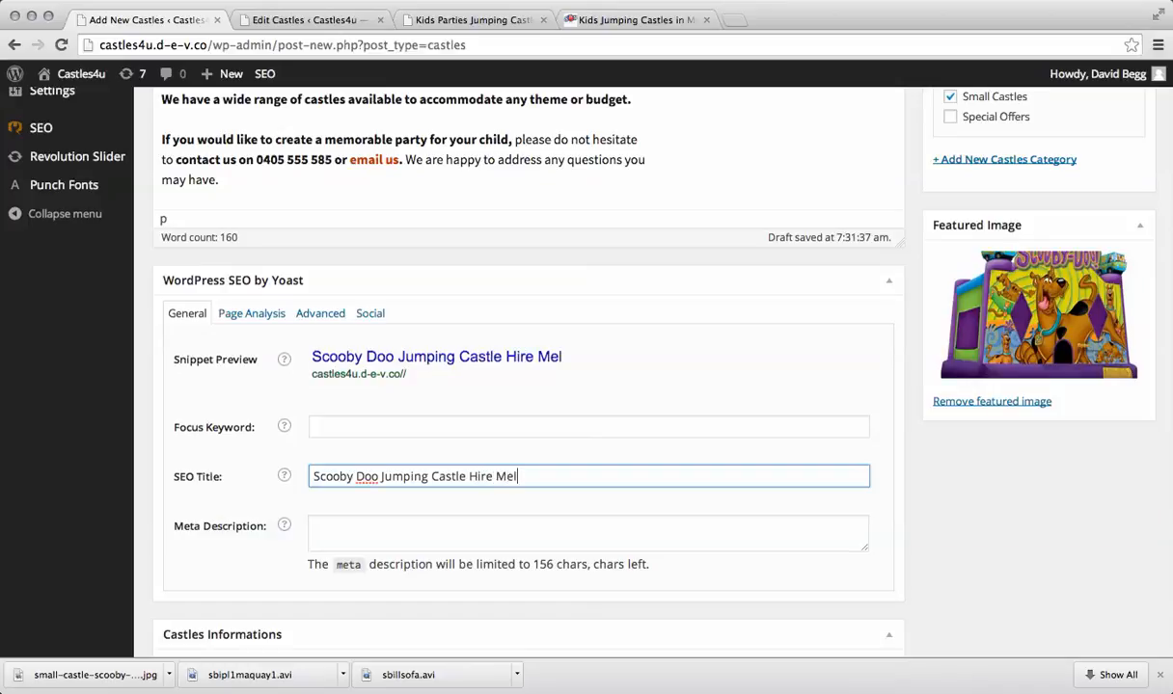
{"action": "type", "text": "lbourne"}
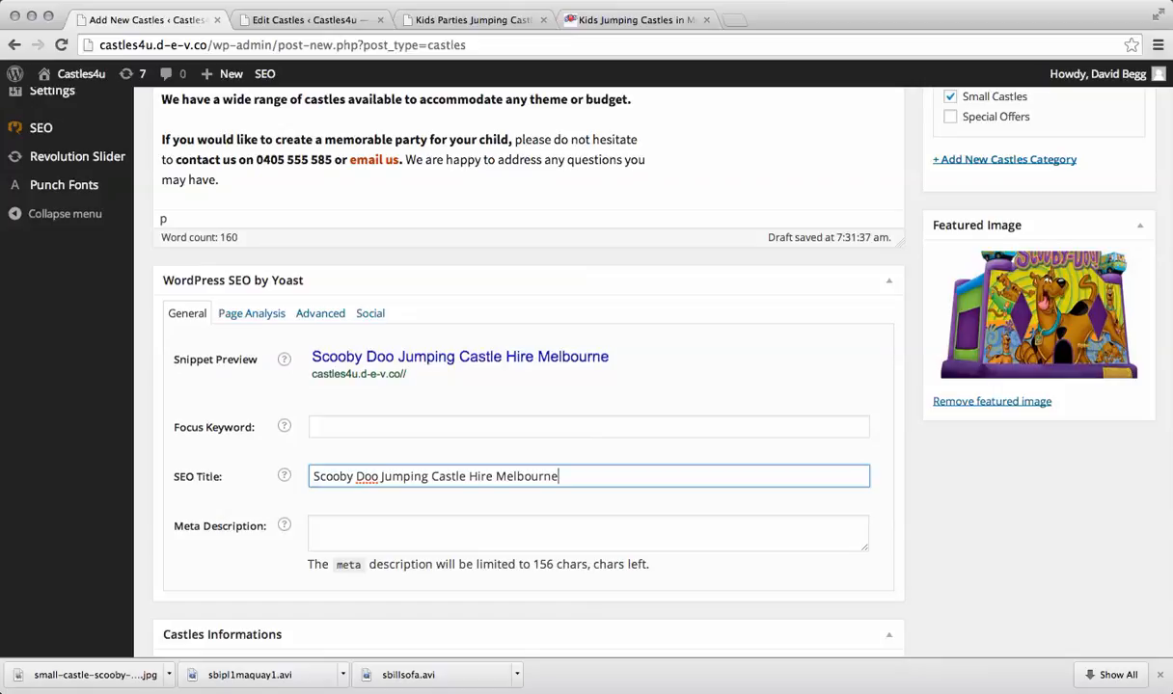
Copy the SEO title "Scooby Doo Jumping Castle Hire Melbourne" into both the focus keyword and the meta description
{"action": "key", "text": "super+a"}
{"action": "key", "text": "super+c"}
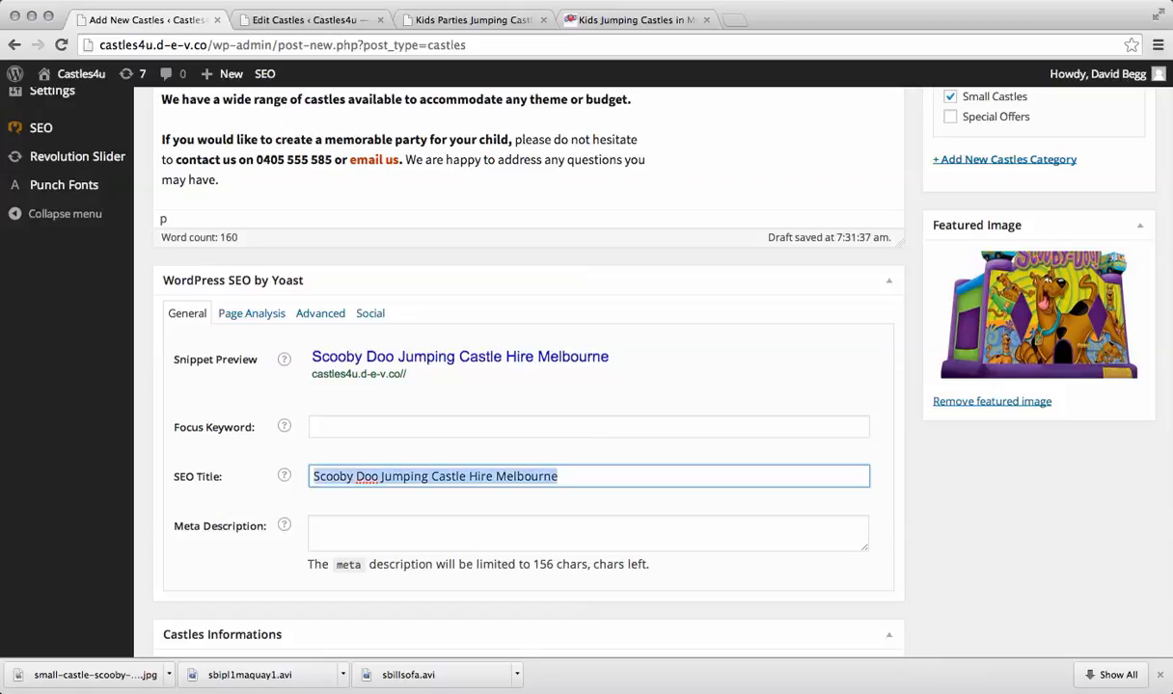
{"action": "key", "text": "shift+Tab"}
{"action": "key", "text": "super+v"}
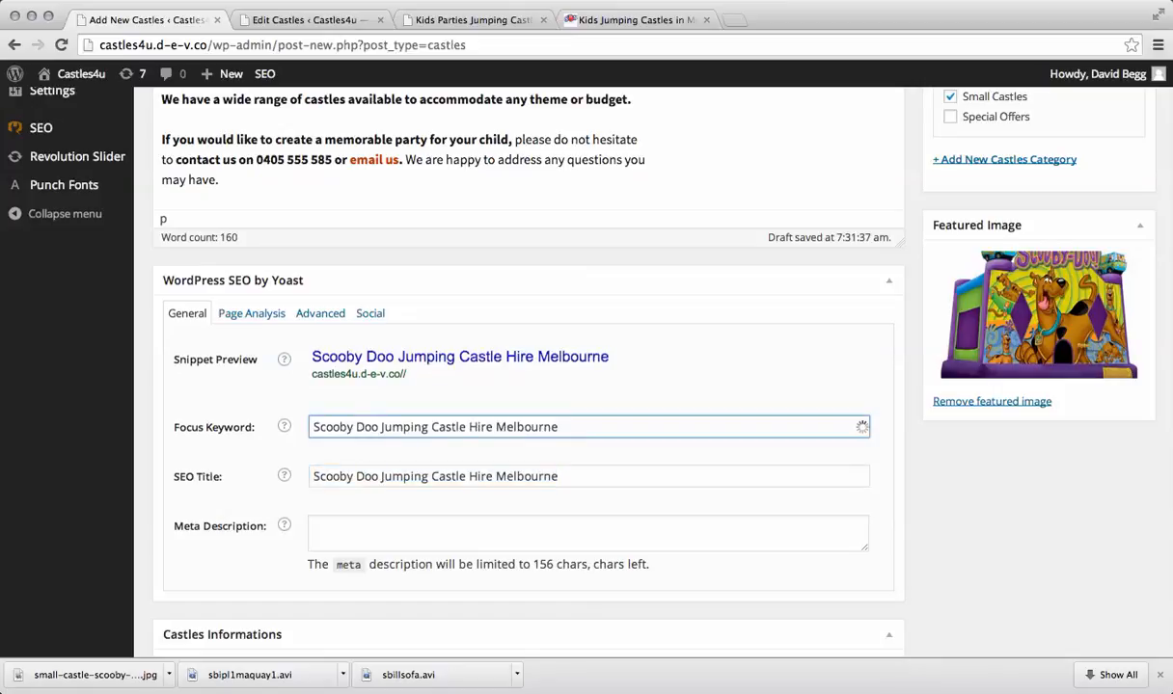
{"action": "key", "text": "Tab"}
{"action": "key", "text": "Tab"}
{"action": "scroll", "coordinate": [560, 367], "scroll_direction": "down", "scroll_amount": 3}
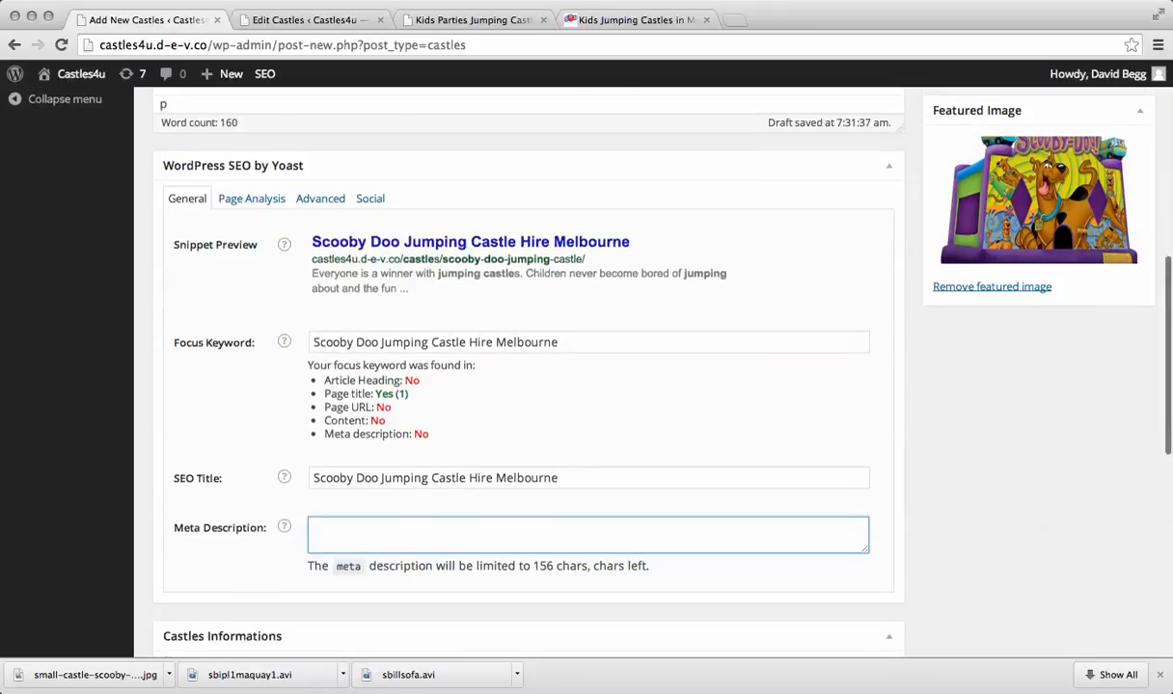
{"action": "key", "text": "super+v"}
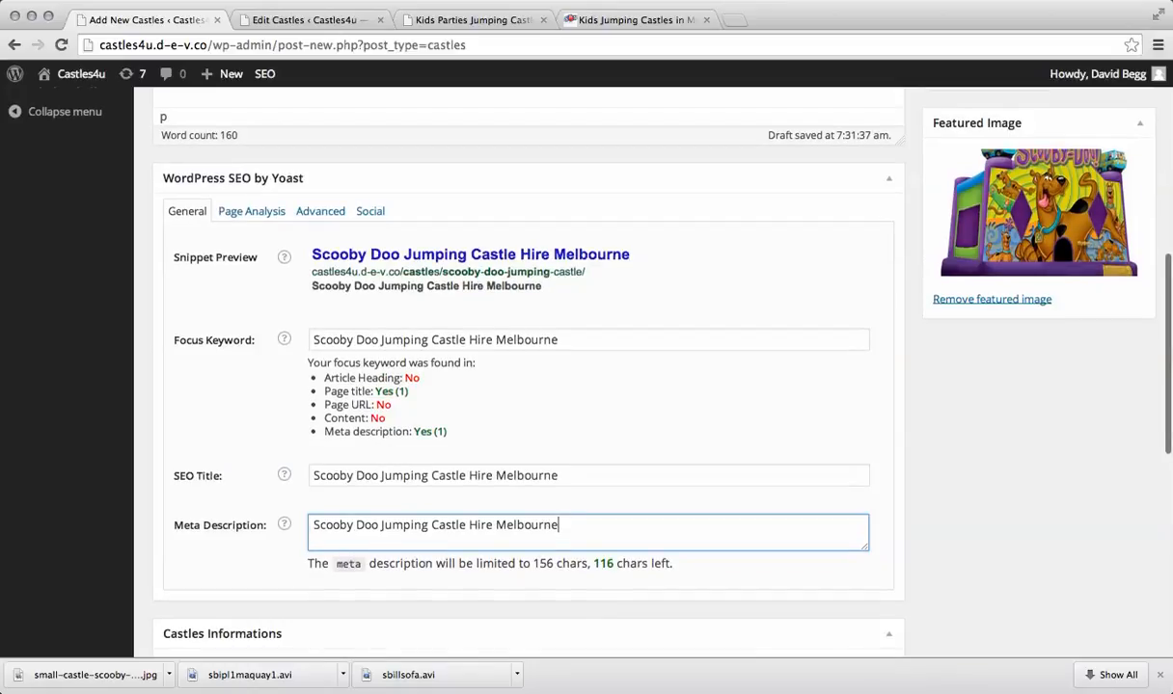
Append "-melbourne" to the castle's permalink slug so it reads "scooby-doo-jumping-castle-melbourne"
{"action": "scroll", "coordinate": [588, 372], "scroll_direction": "up", "scroll_amount": 1}
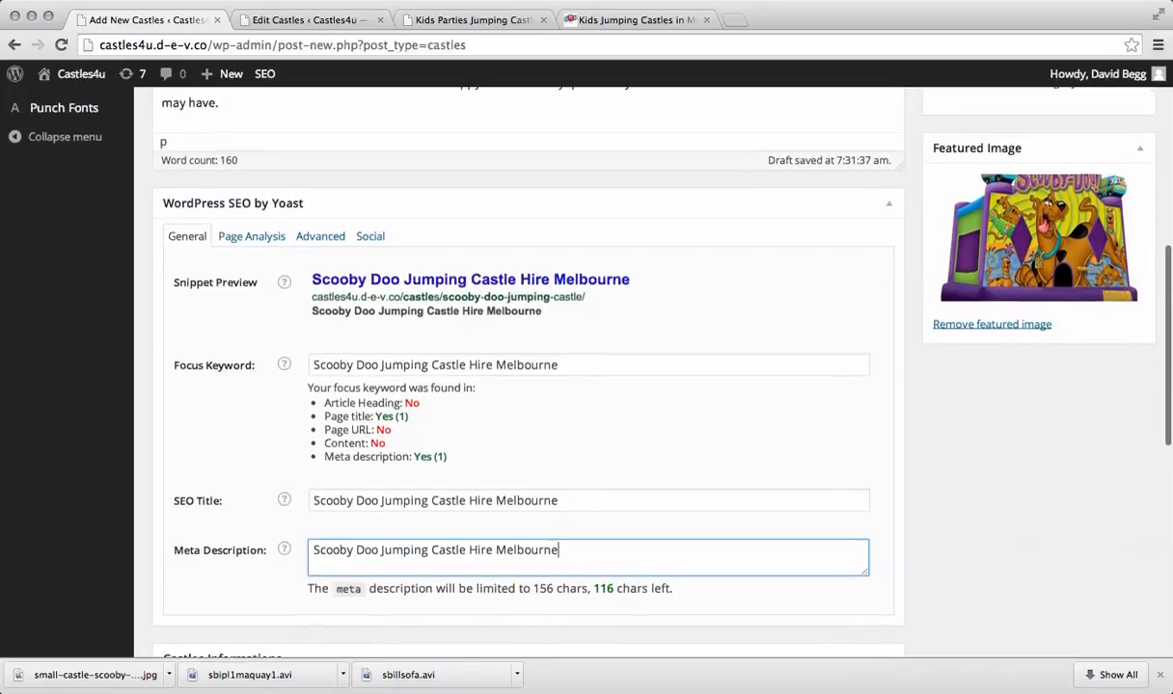
{"action": "scroll", "coordinate": [588, 373], "scroll_direction": "up", "scroll_amount": 10}
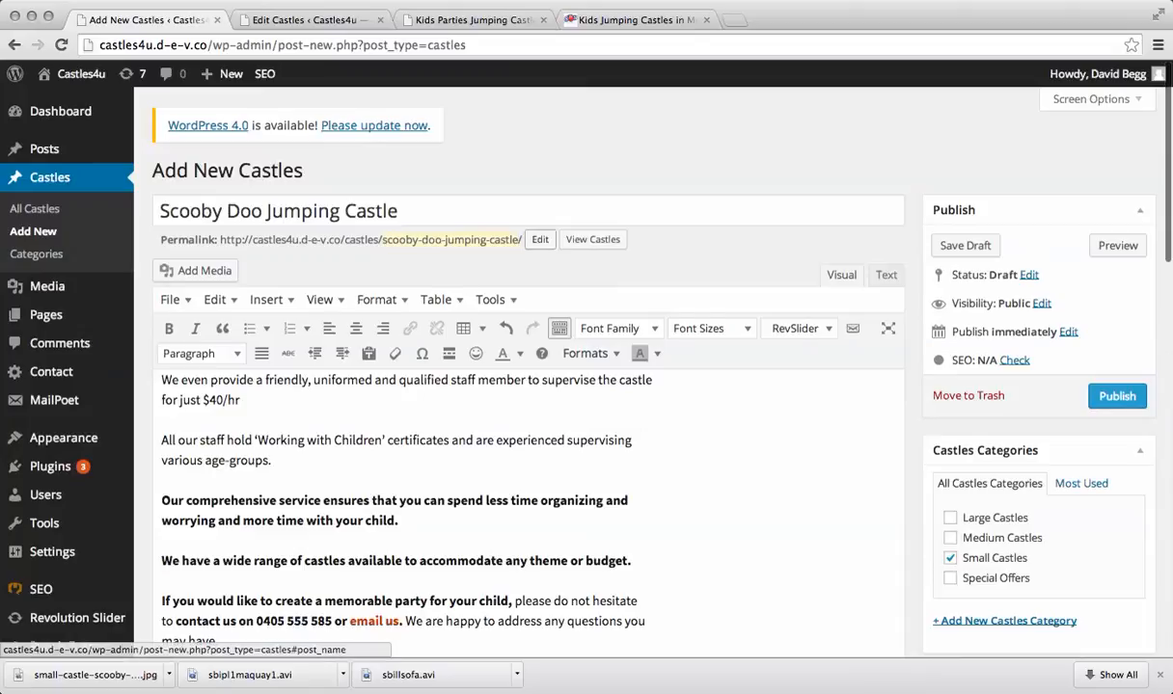
{"action": "left_click", "coordinate": [540, 239]}
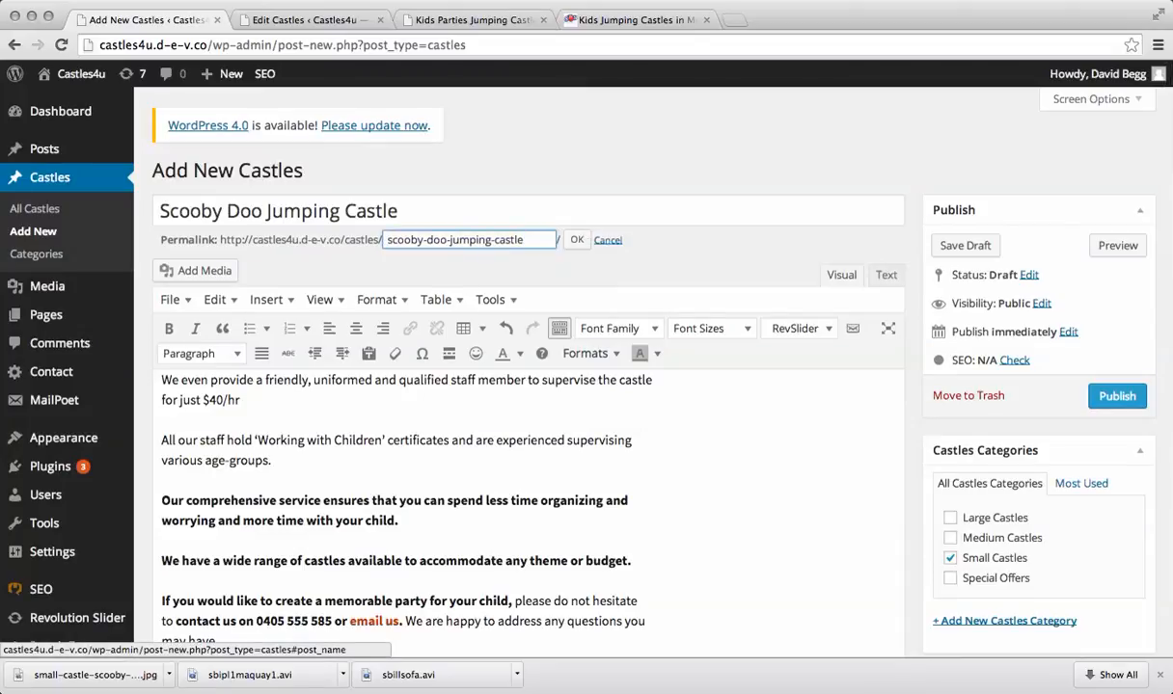
{"action": "type", "text": "-melbourne"}
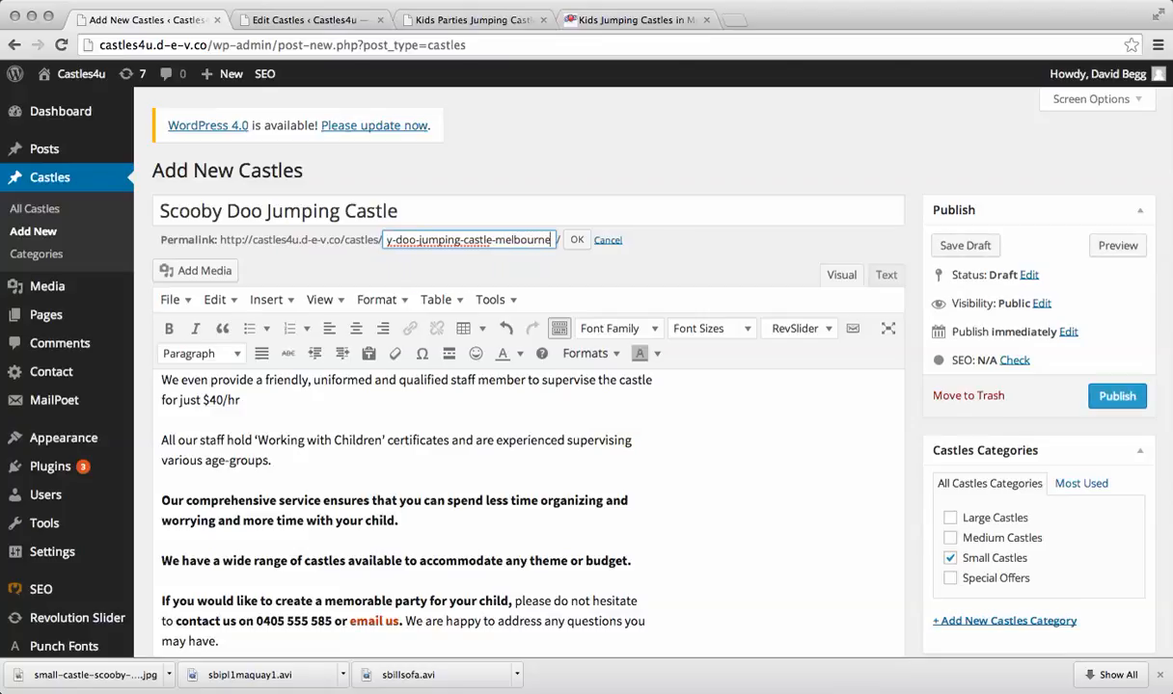
{"action": "left_click", "coordinate": [577, 240]}
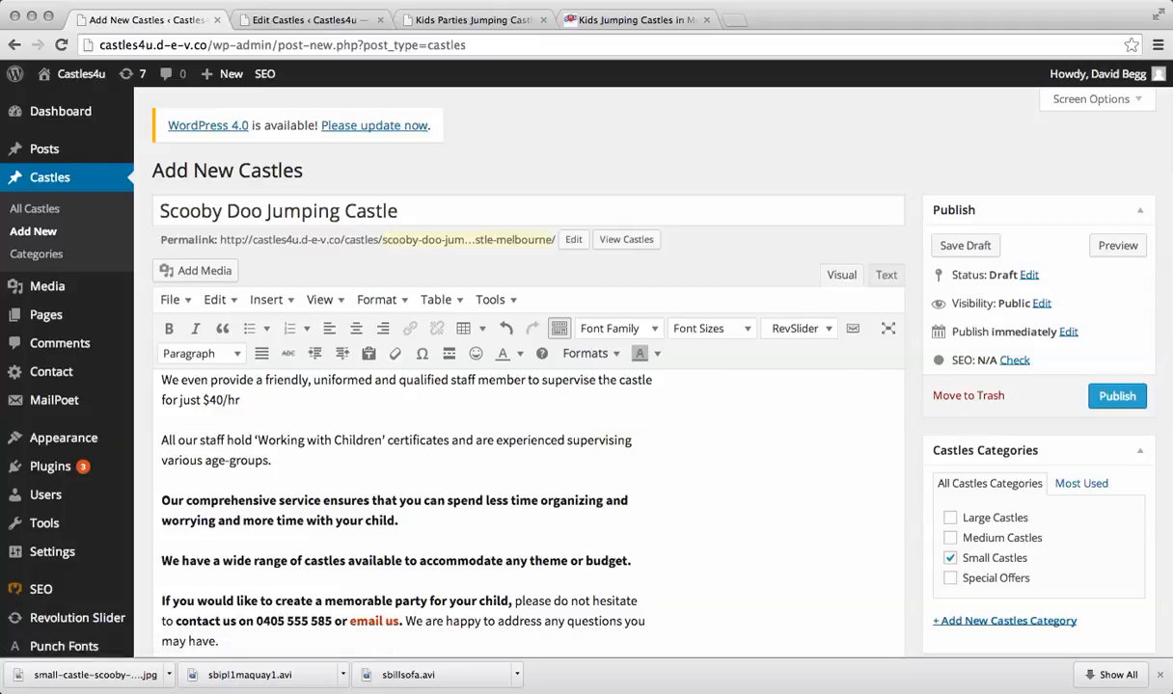
Open a preview of the castle entry, return to the editor to look over its fields, and publish the entry
{"action": "left_click", "coordinate": [1116, 245]}
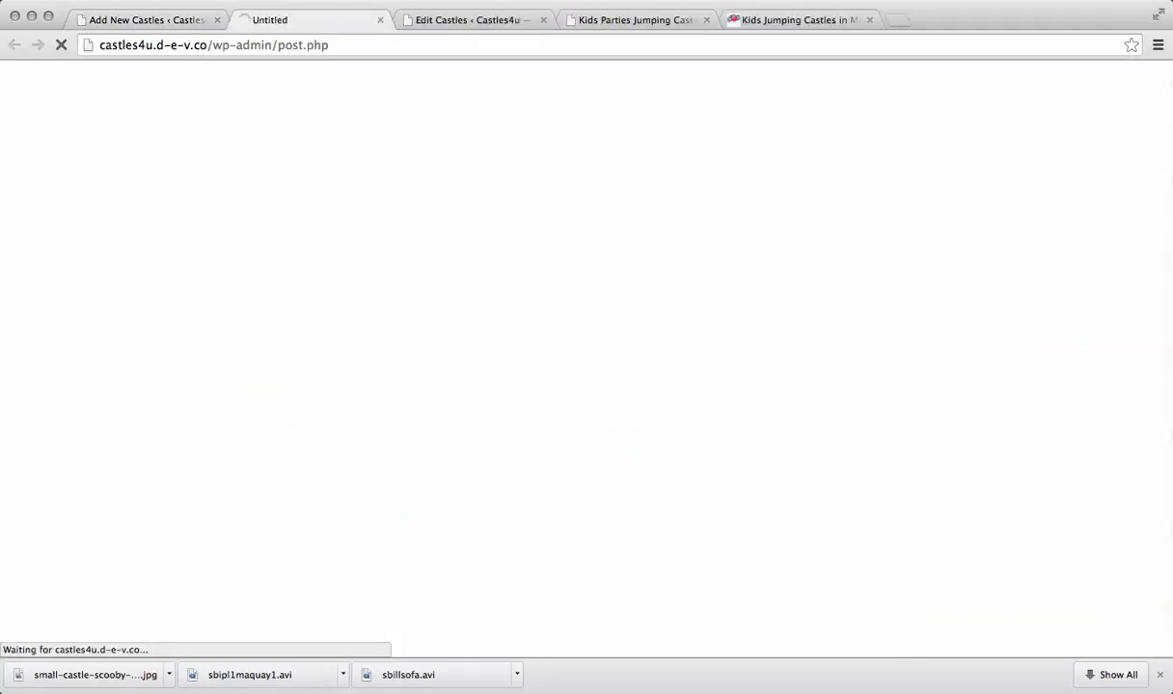
{"action": "left_click", "coordinate": [147, 20]}
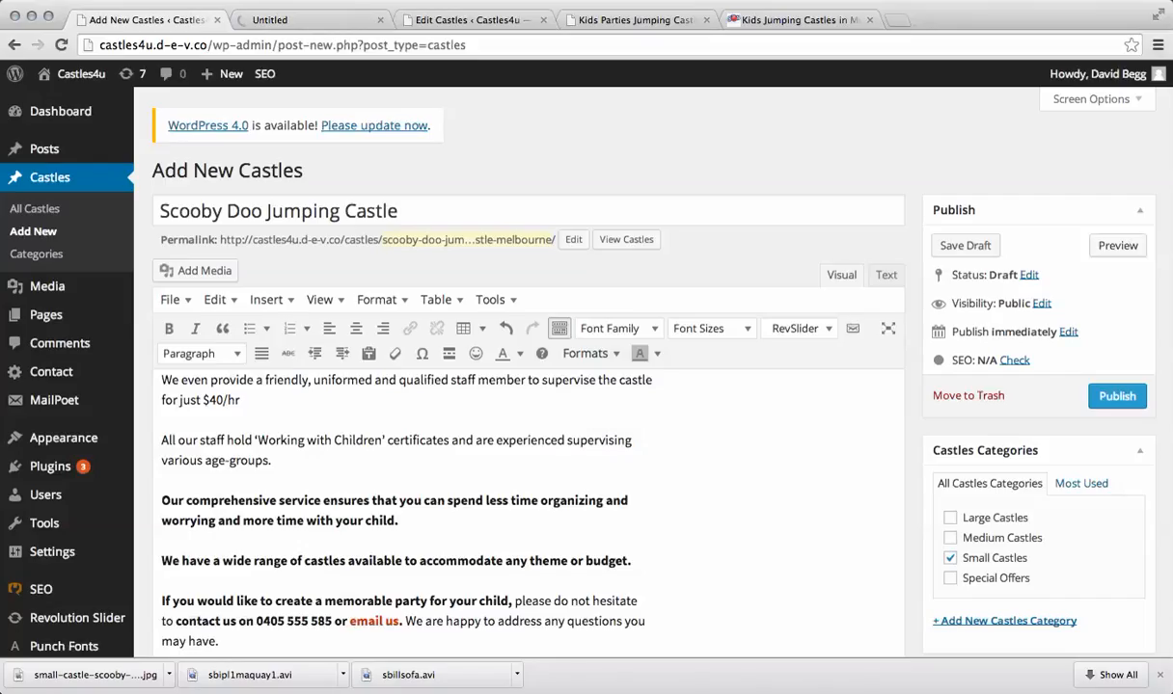
{"action": "scroll", "coordinate": [528, 386], "scroll_direction": "down", "scroll_amount": 5}
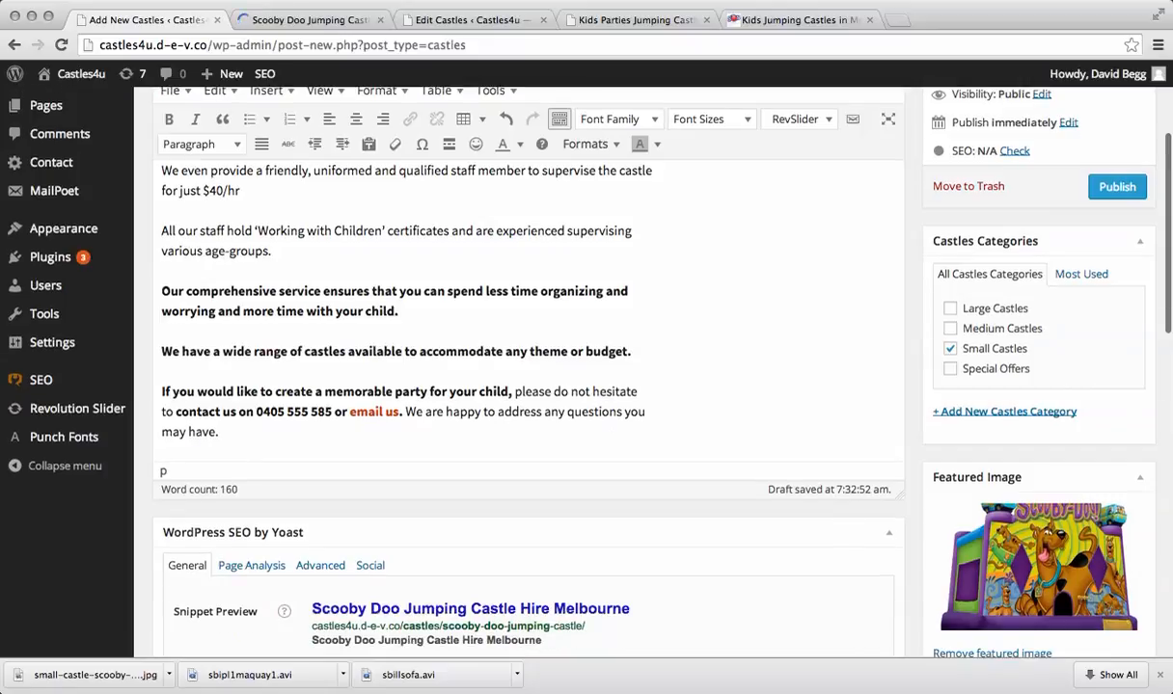
{"action": "scroll", "coordinate": [527, 386], "scroll_direction": "down", "scroll_amount": 12}
{"action": "scroll", "coordinate": [528, 385], "scroll_direction": "up", "scroll_amount": 15}
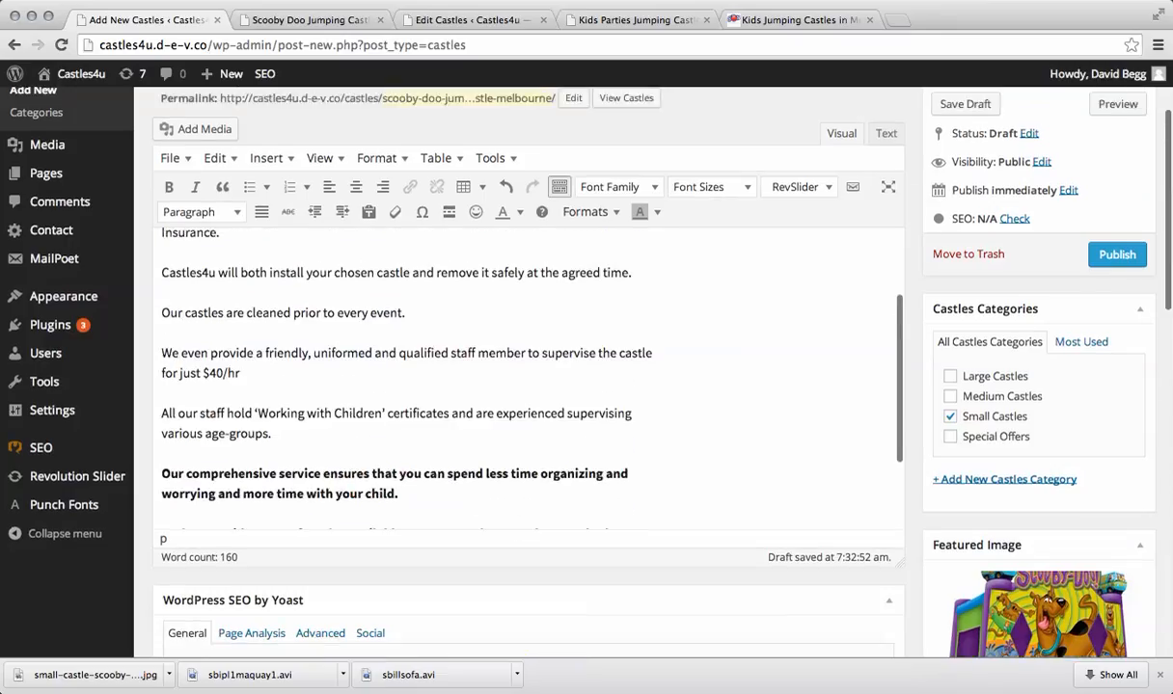
{"action": "left_click", "coordinate": [1117, 254]}
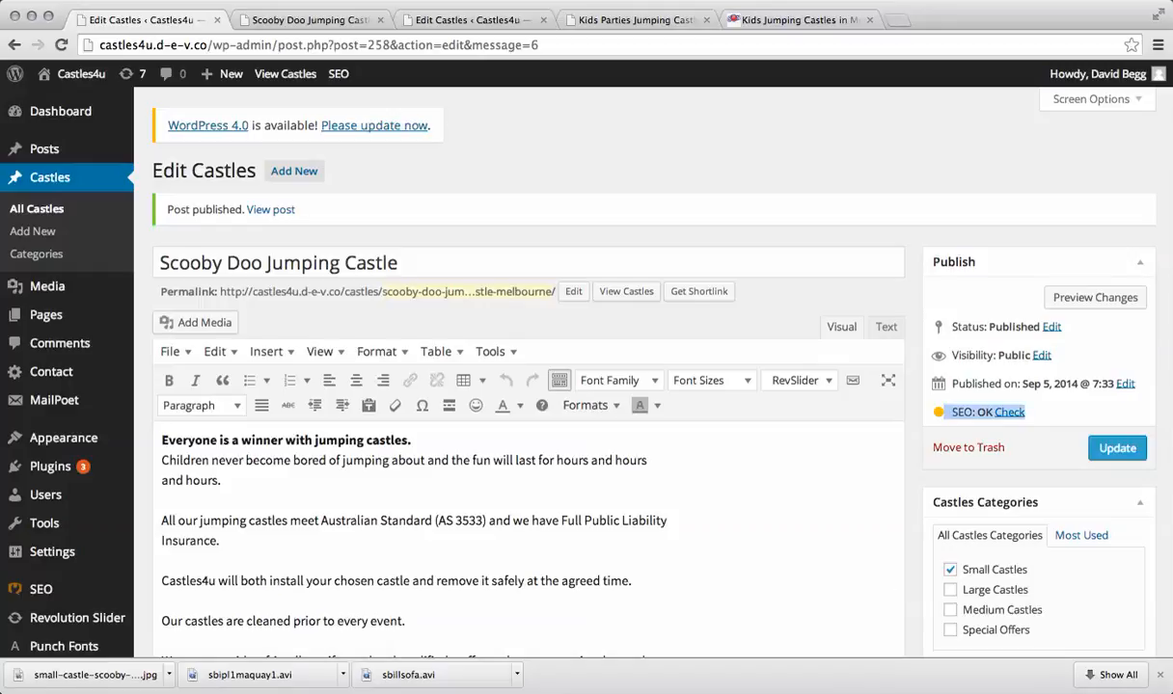
Examine the published castle's SEO status, search snippet and the list of places where its focus keyword was found
{"action": "left_click_drag", "start_coordinate": [944, 413], "coordinate": [919, 420]}
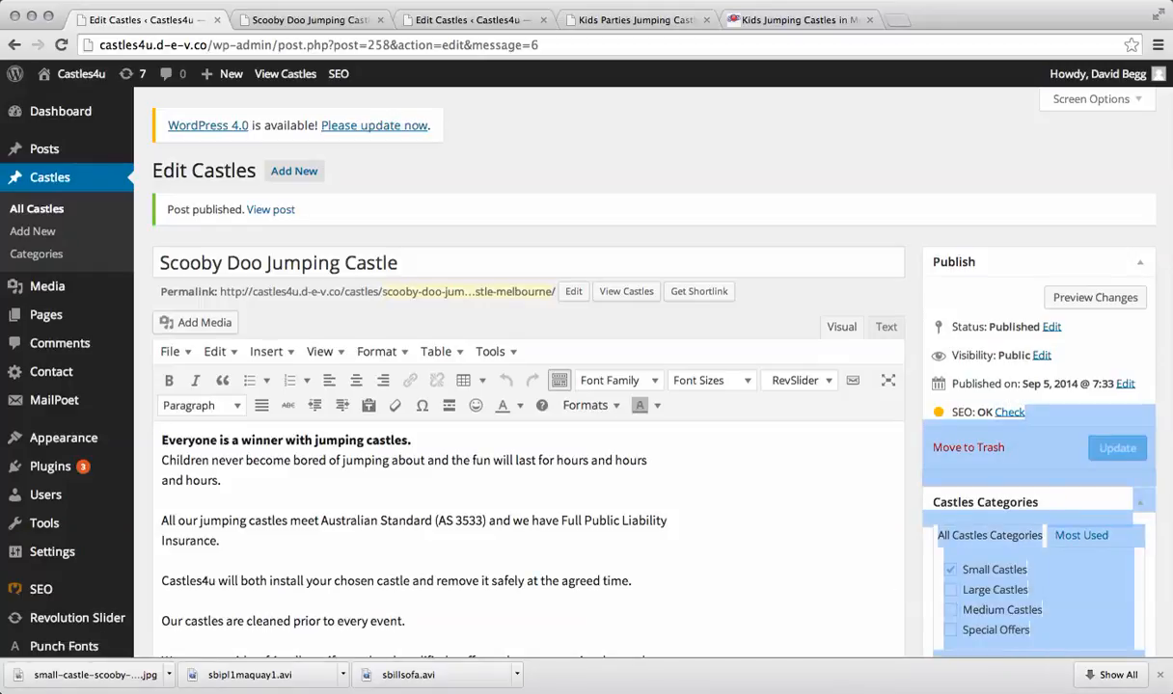
{"action": "left_click", "coordinate": [1081, 414]}
{"action": "scroll", "coordinate": [528, 386], "scroll_direction": "down", "scroll_amount": 15}
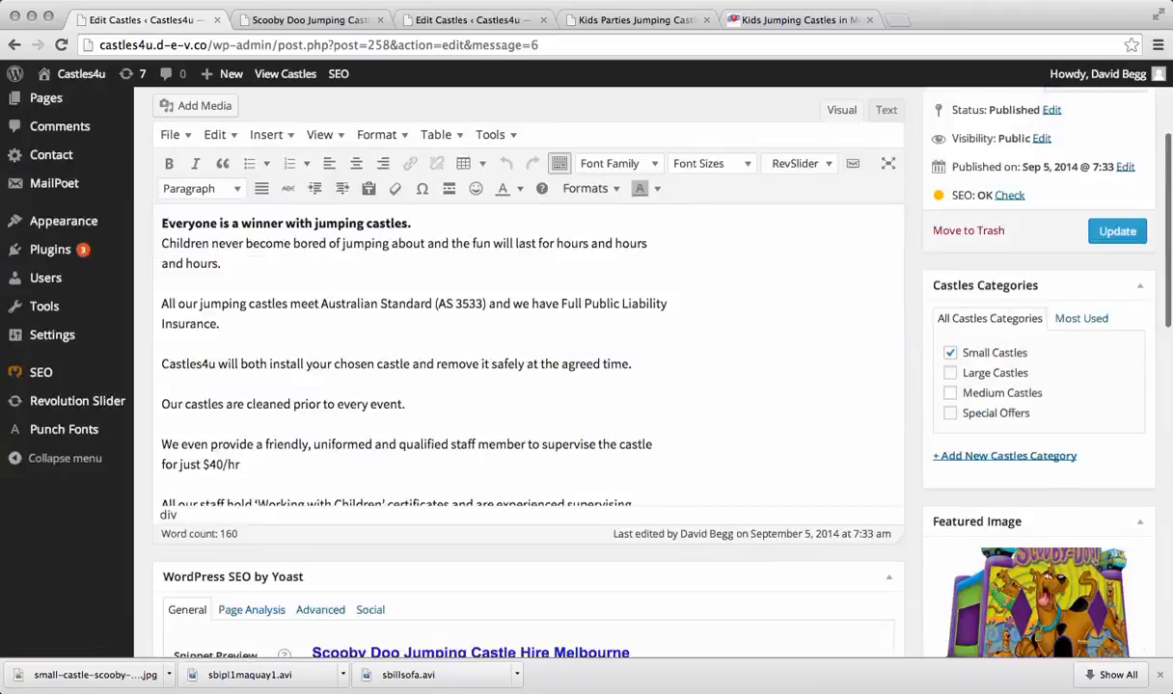
{"action": "scroll", "coordinate": [529, 386], "scroll_direction": "up", "scroll_amount": 1}
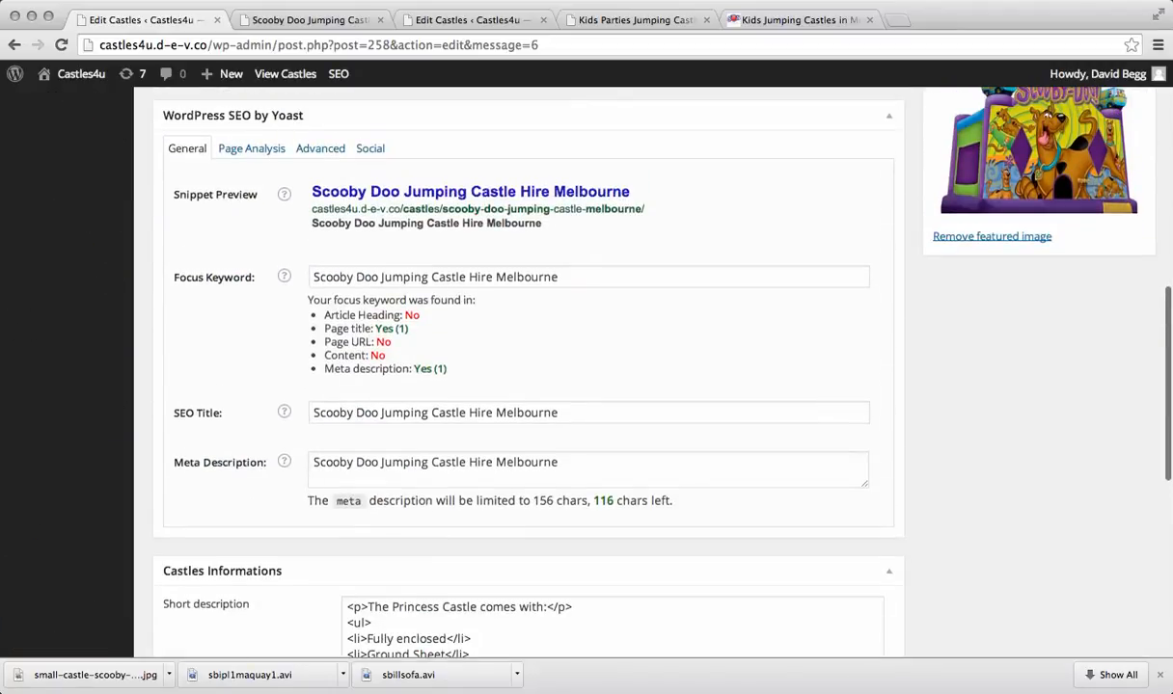
{"action": "scroll", "coordinate": [529, 386], "scroll_direction": "up", "scroll_amount": 12}
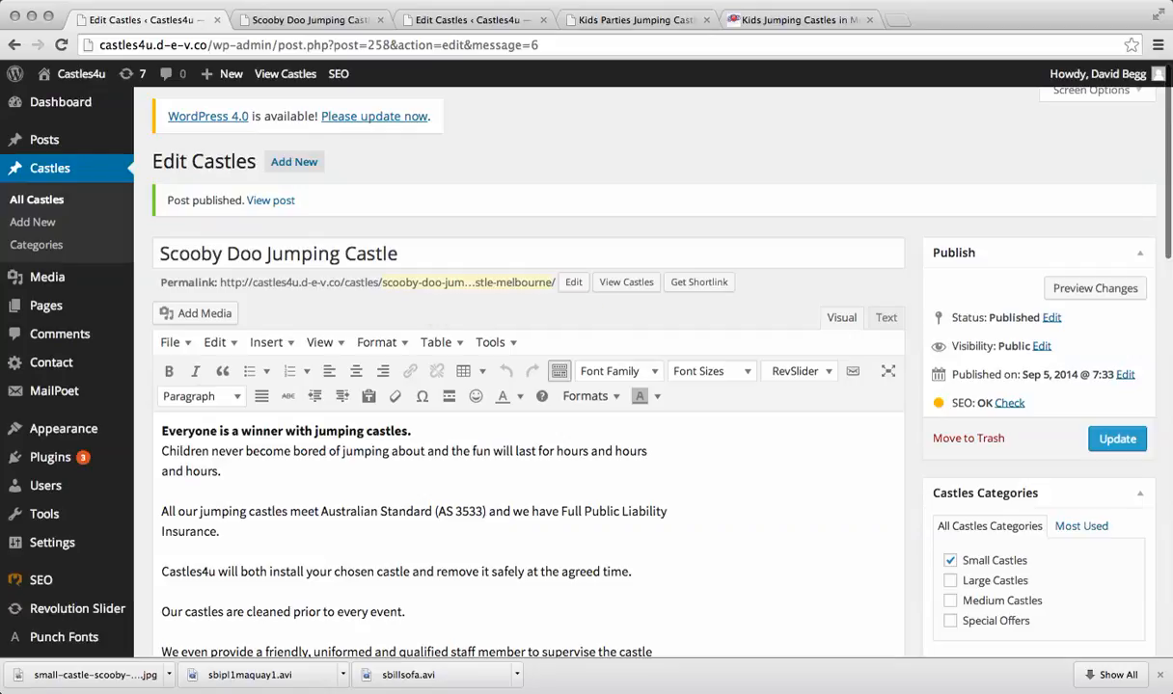
{"action": "scroll", "coordinate": [528, 386], "scroll_direction": "down", "scroll_amount": 15}
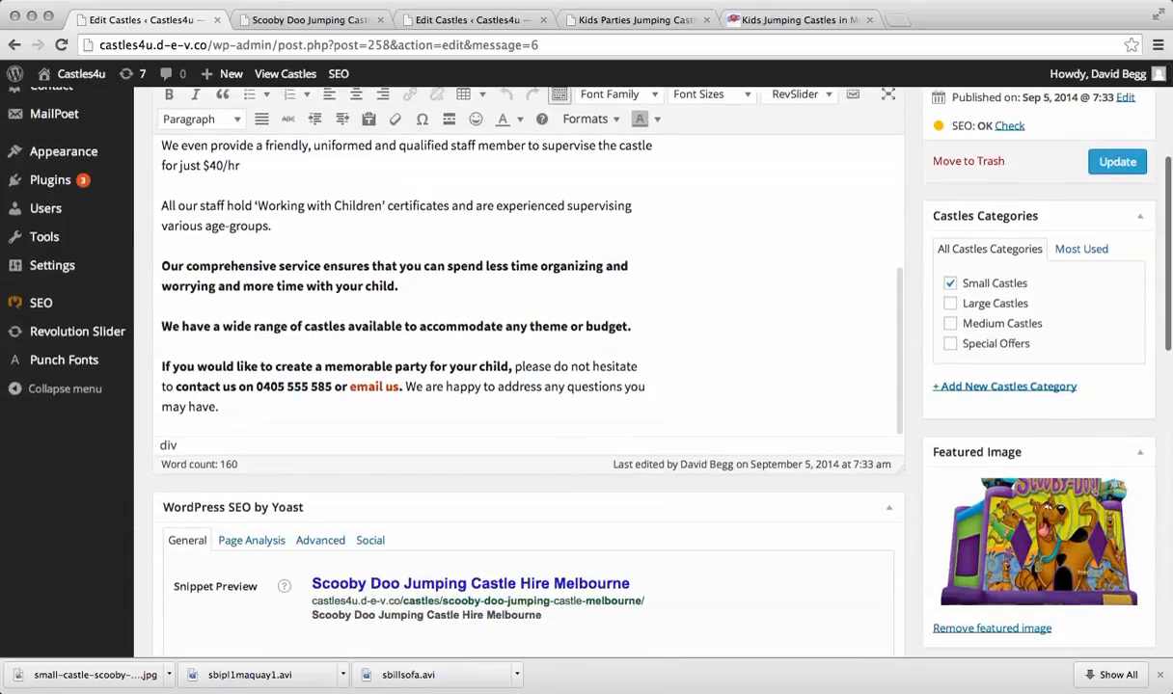
{"action": "scroll", "coordinate": [528, 386], "scroll_direction": "down", "scroll_amount": 1}
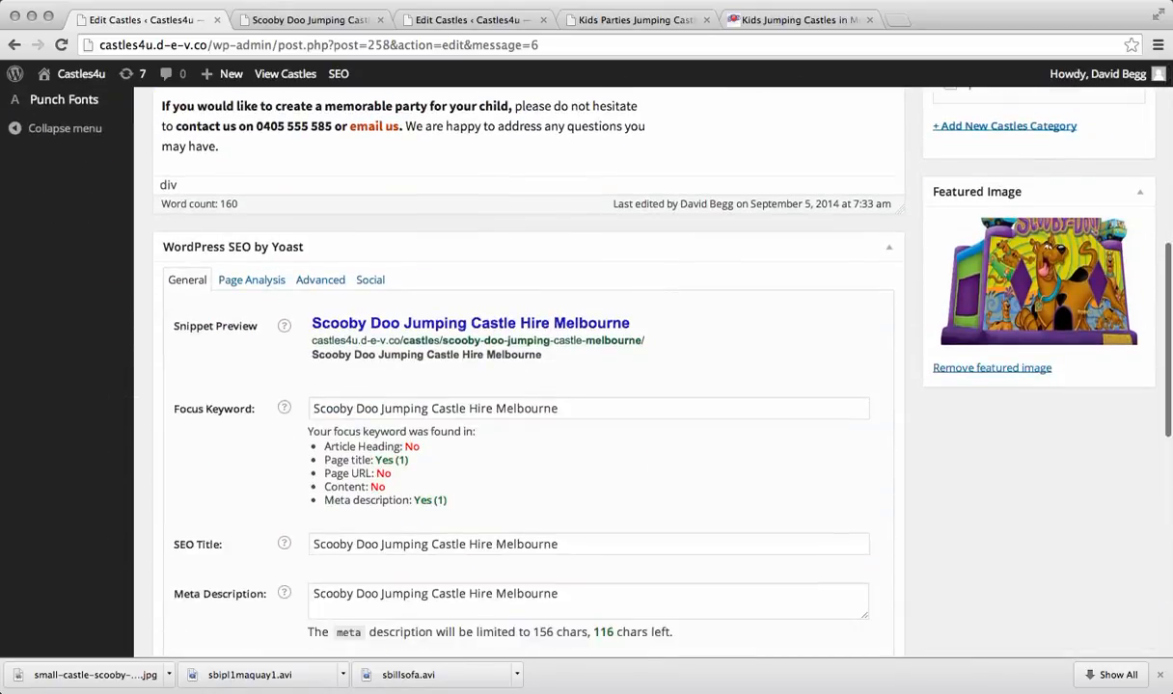
{"action": "scroll", "coordinate": [528, 386], "scroll_direction": "up", "scroll_amount": 15}
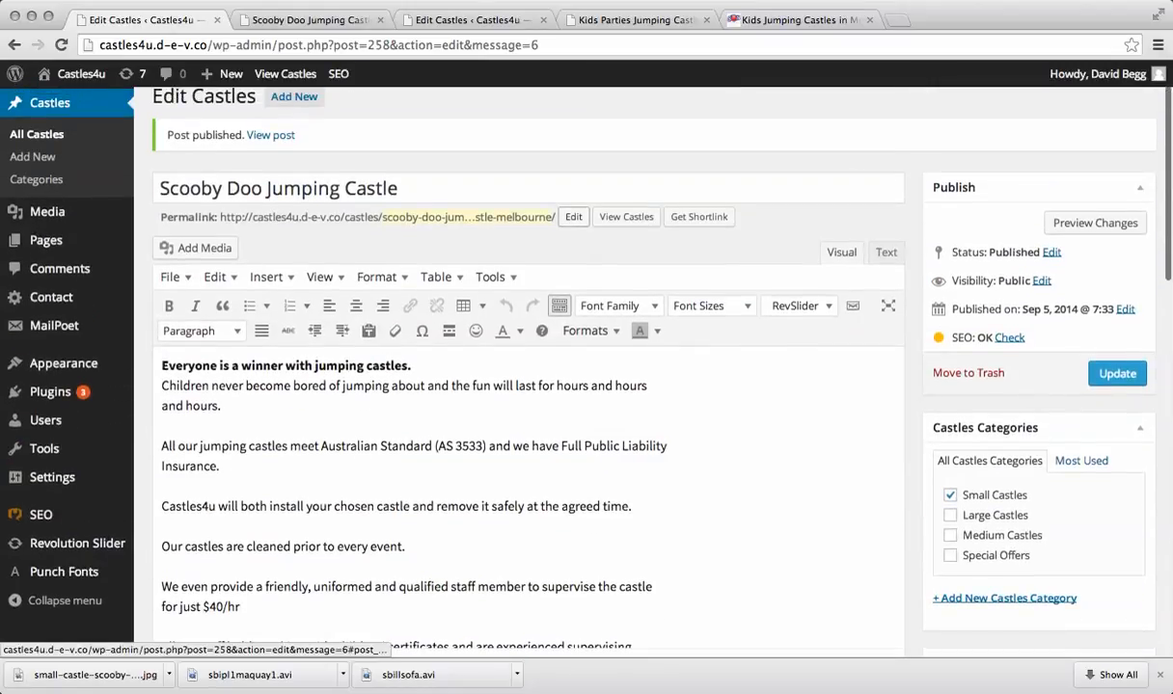
Insert "hire-" before "melbourne" in the castle's permalink slug
{"action": "left_click", "coordinate": [573, 216]}
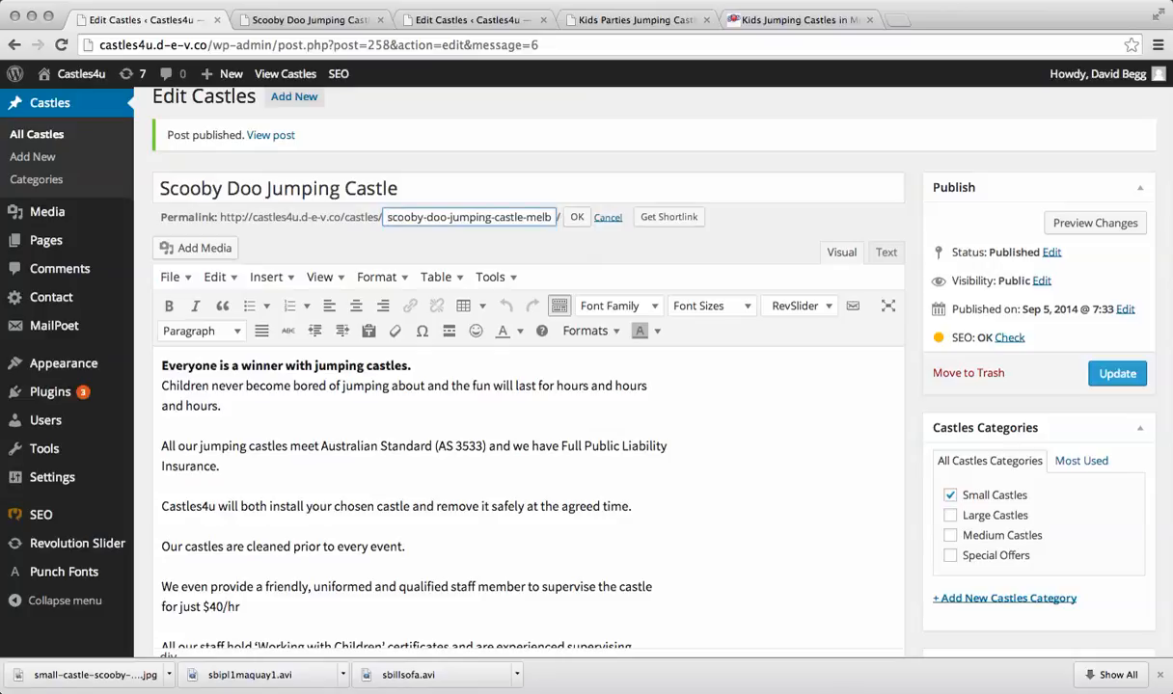
{"action": "left_click", "coordinate": [526, 217]}
{"action": "type", "text": "hire-"}
{"action": "left_click", "coordinate": [577, 217]}
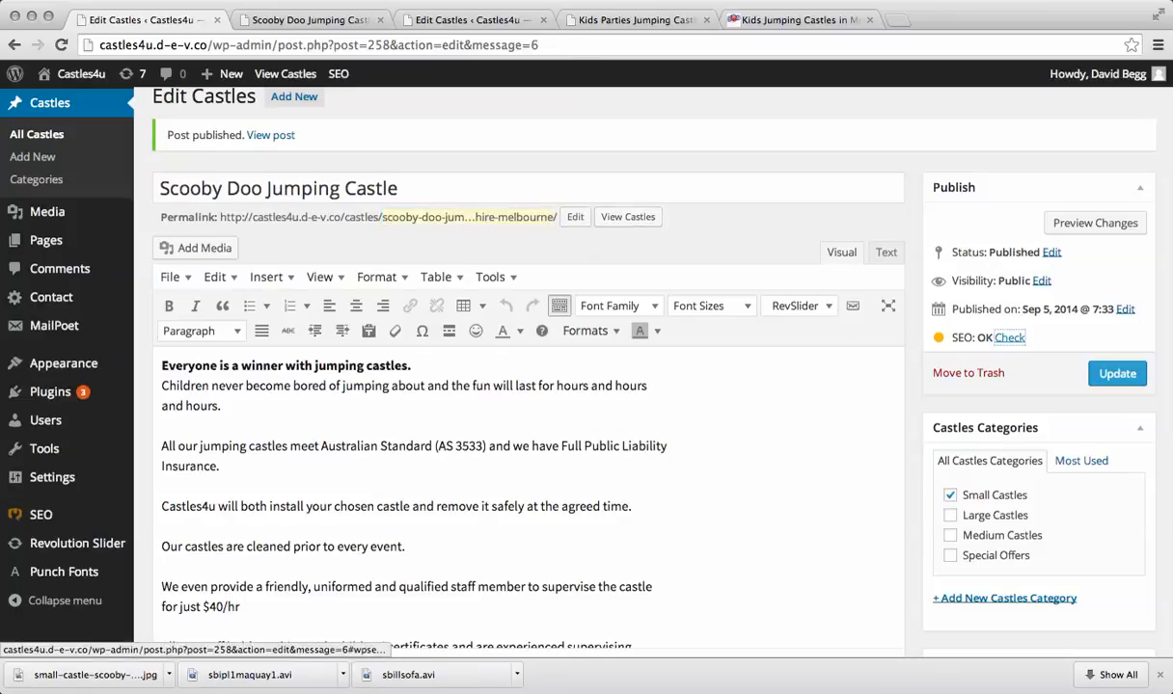
Open the castle's SEO page analysis, read its findings, and check the main content and short description
{"action": "left_click", "coordinate": [1009, 338]}
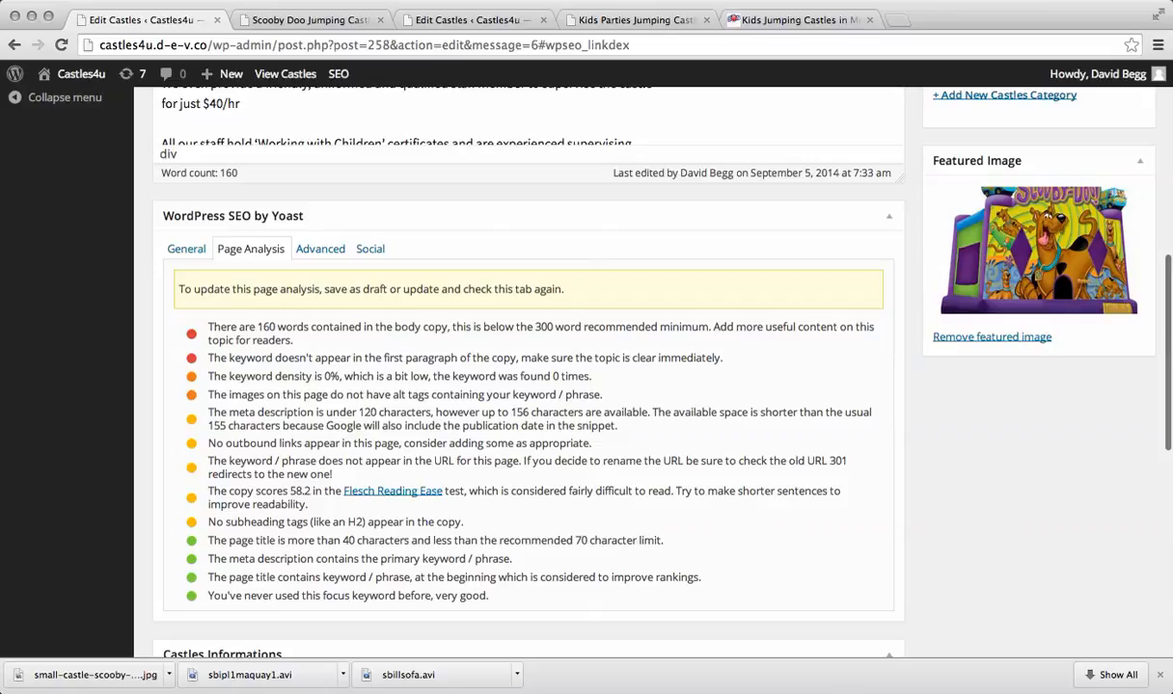
{"action": "scroll", "coordinate": [528, 366], "scroll_direction": "up", "scroll_amount": 10}
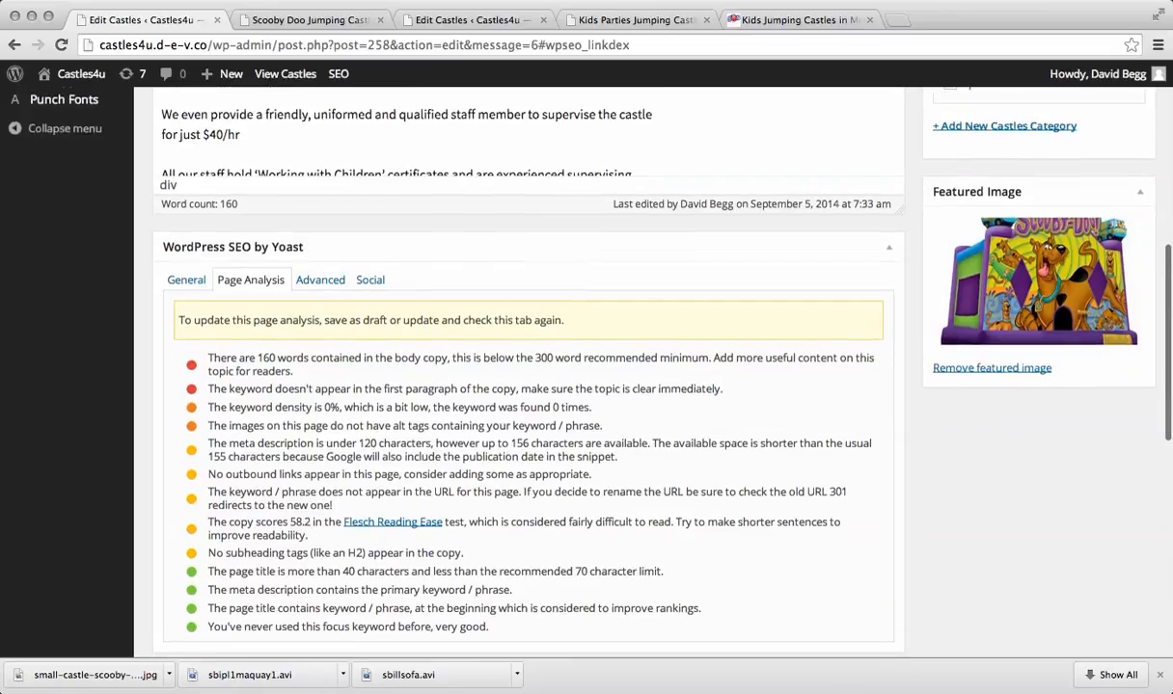
{"action": "scroll", "coordinate": [528, 367], "scroll_direction": "up", "scroll_amount": 3}
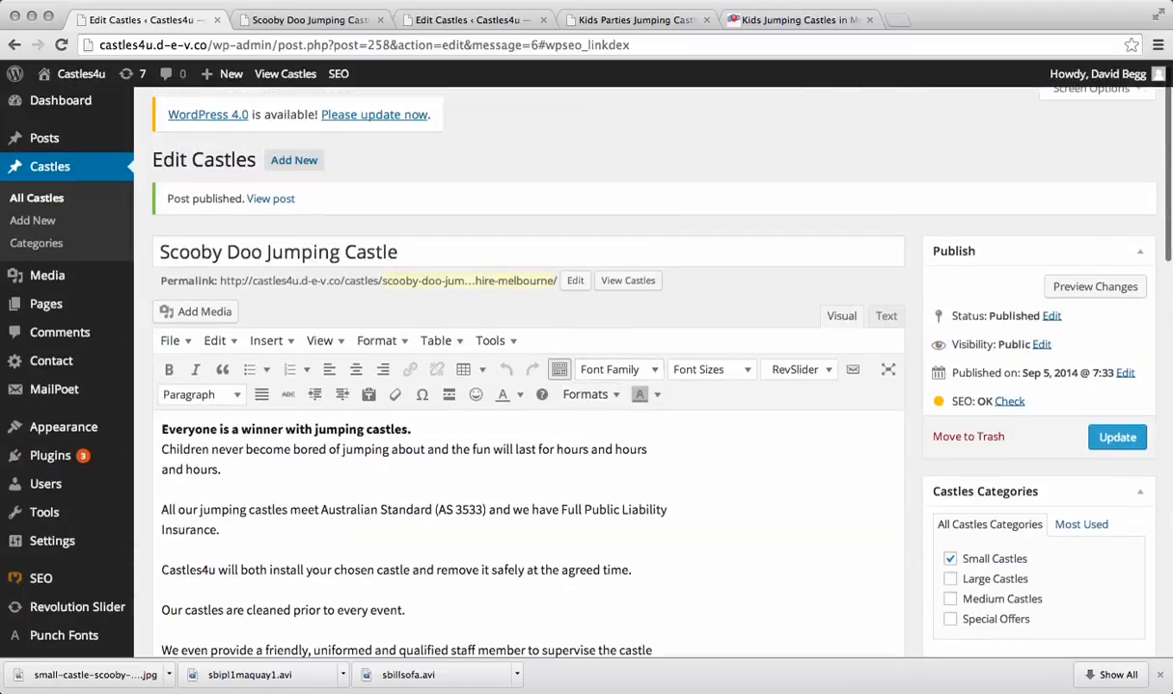
{"action": "scroll", "coordinate": [528, 434], "scroll_direction": "down", "scroll_amount": 10}
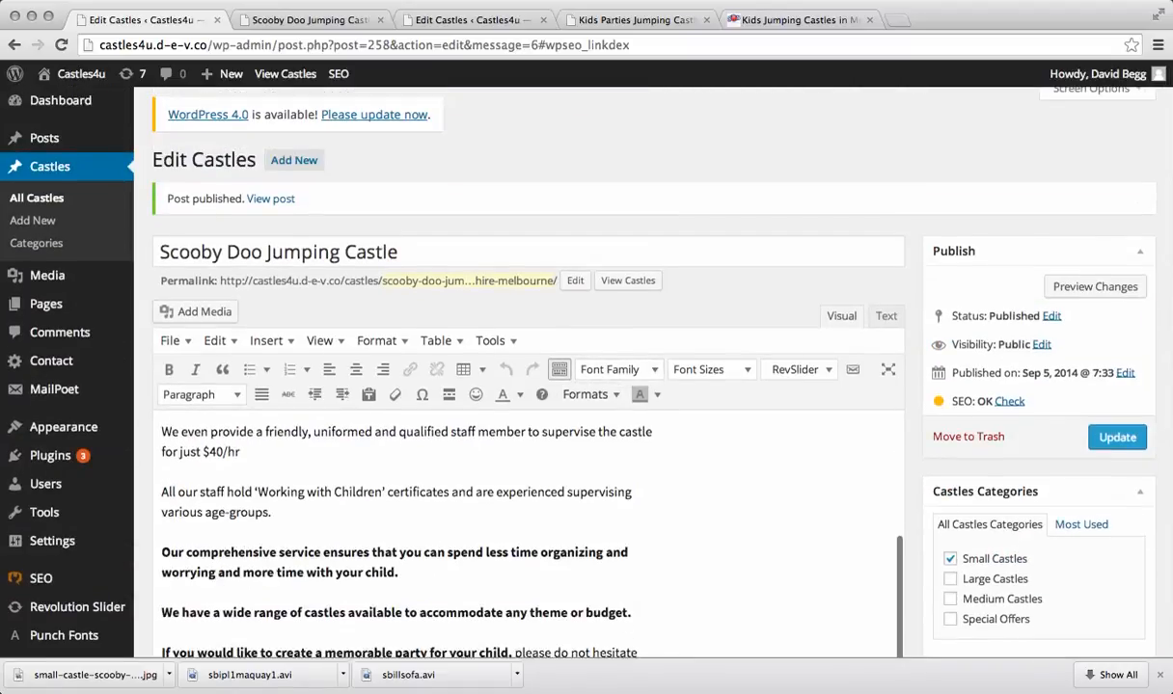
{"action": "scroll", "coordinate": [529, 366], "scroll_direction": "down", "scroll_amount": 10}
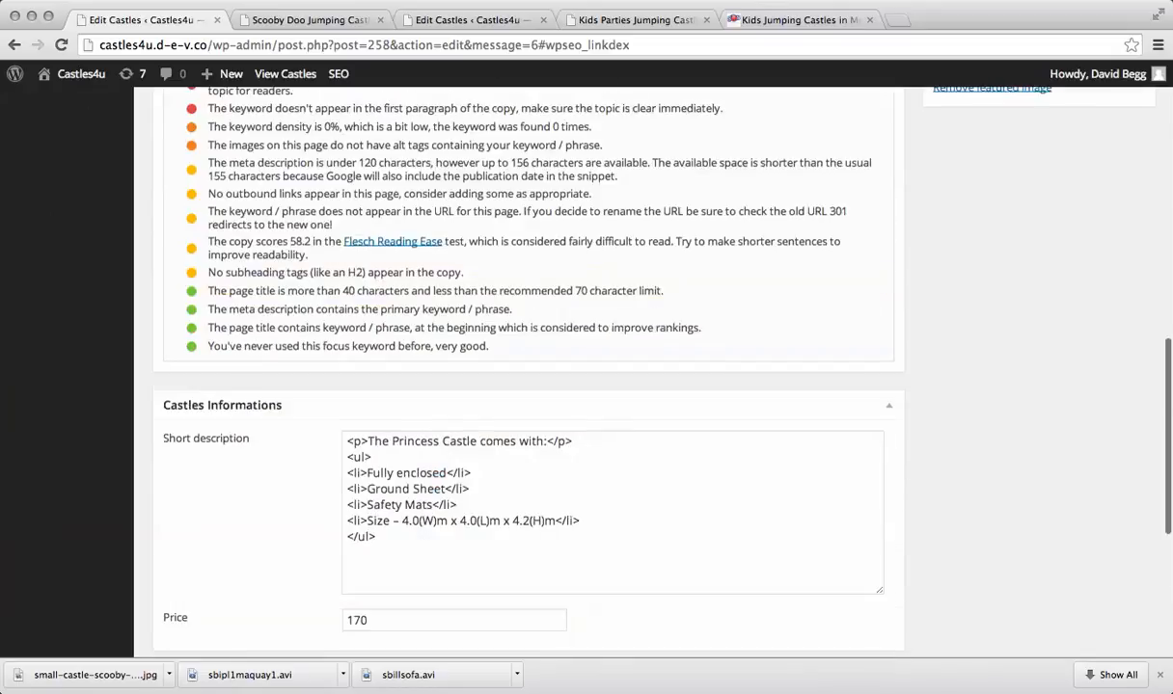
{"action": "scroll", "coordinate": [529, 367], "scroll_direction": "up", "scroll_amount": 2}
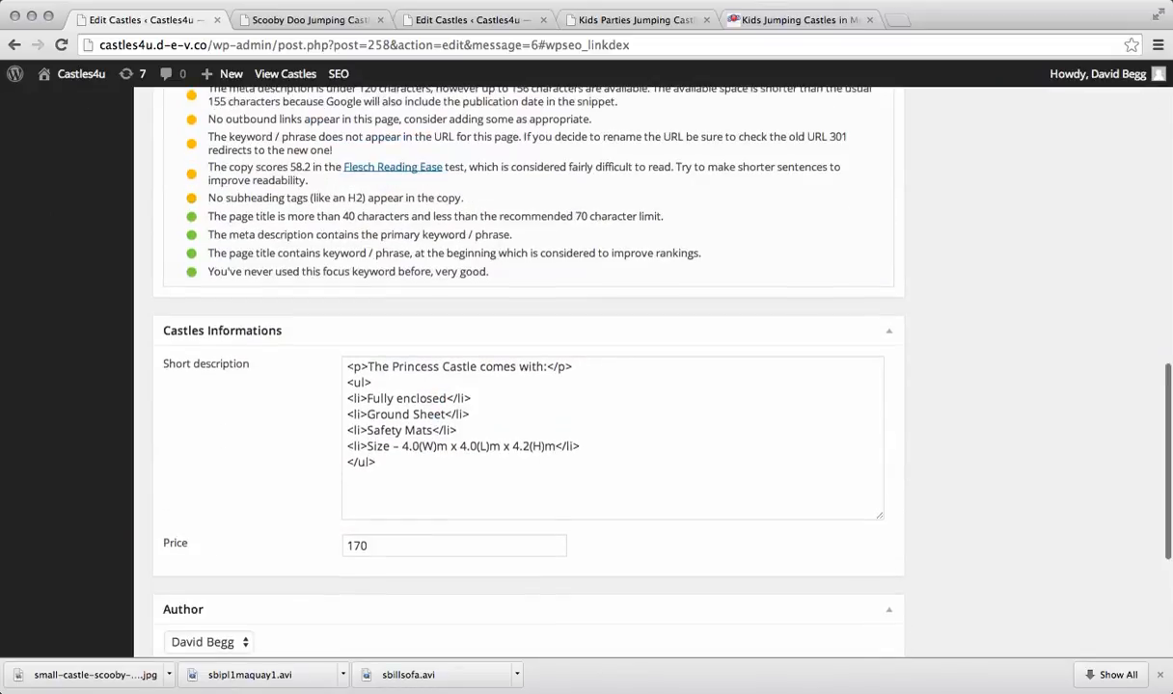
Copy "Scooby Doo Jumping" from the castle's title and replace "The Princess" with it in the short description's first line
{"action": "scroll", "coordinate": [529, 367], "scroll_direction": "up", "scroll_amount": 15}
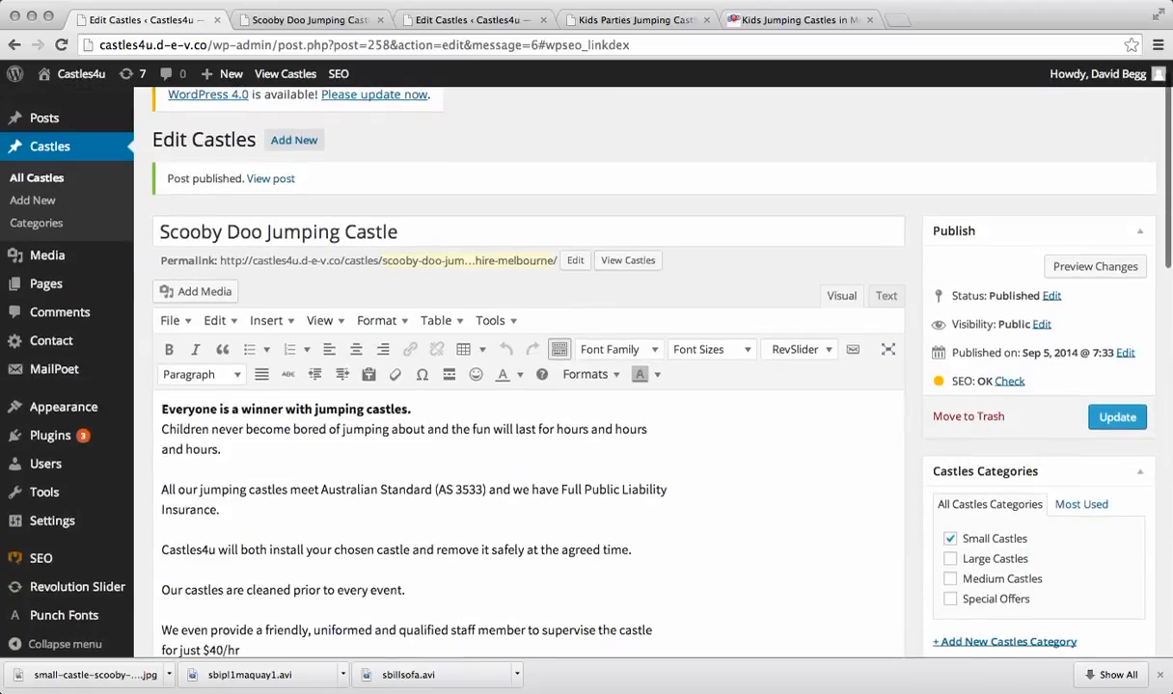
{"action": "left_click_drag", "start_coordinate": [339, 232], "coordinate": [154, 231]}
{"action": "key", "text": "super+c"}
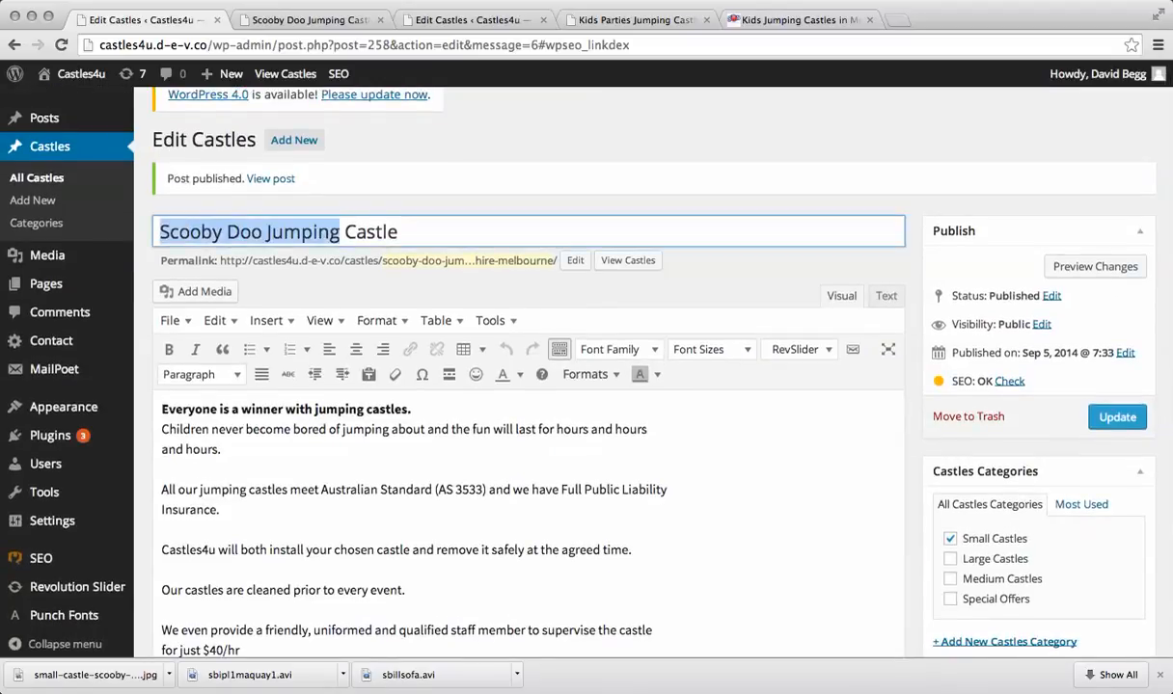
{"action": "scroll", "coordinate": [529, 521], "scroll_direction": "down", "scroll_amount": 10}
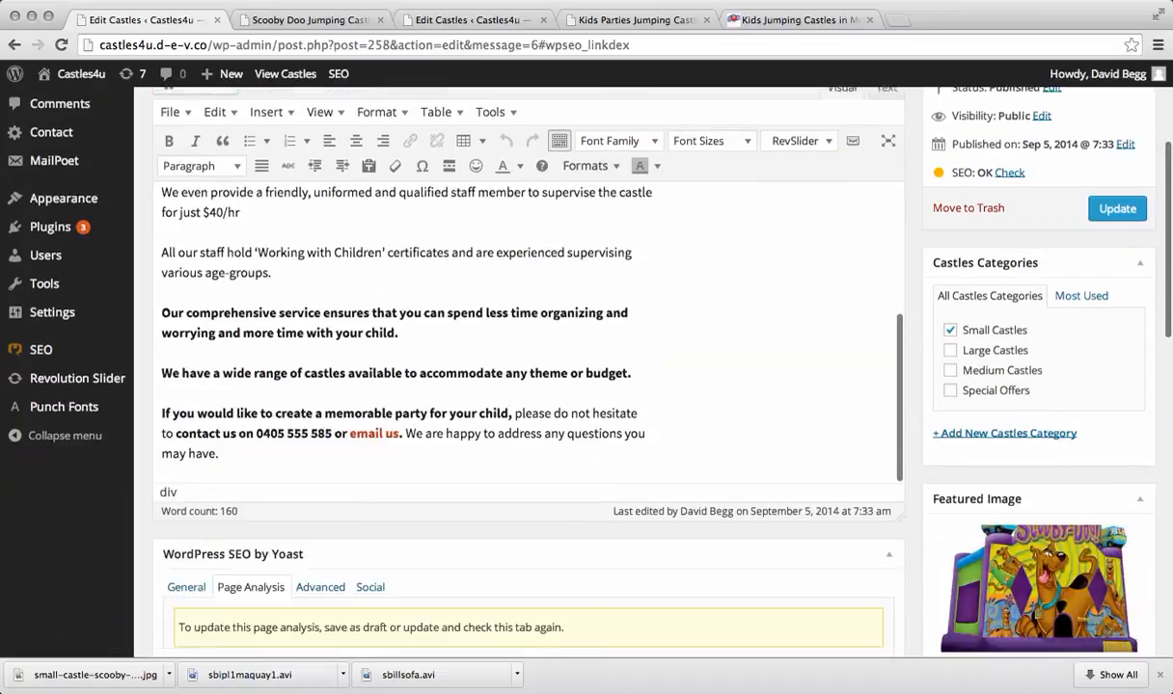
{"action": "scroll", "coordinate": [528, 386], "scroll_direction": "down", "scroll_amount": 5}
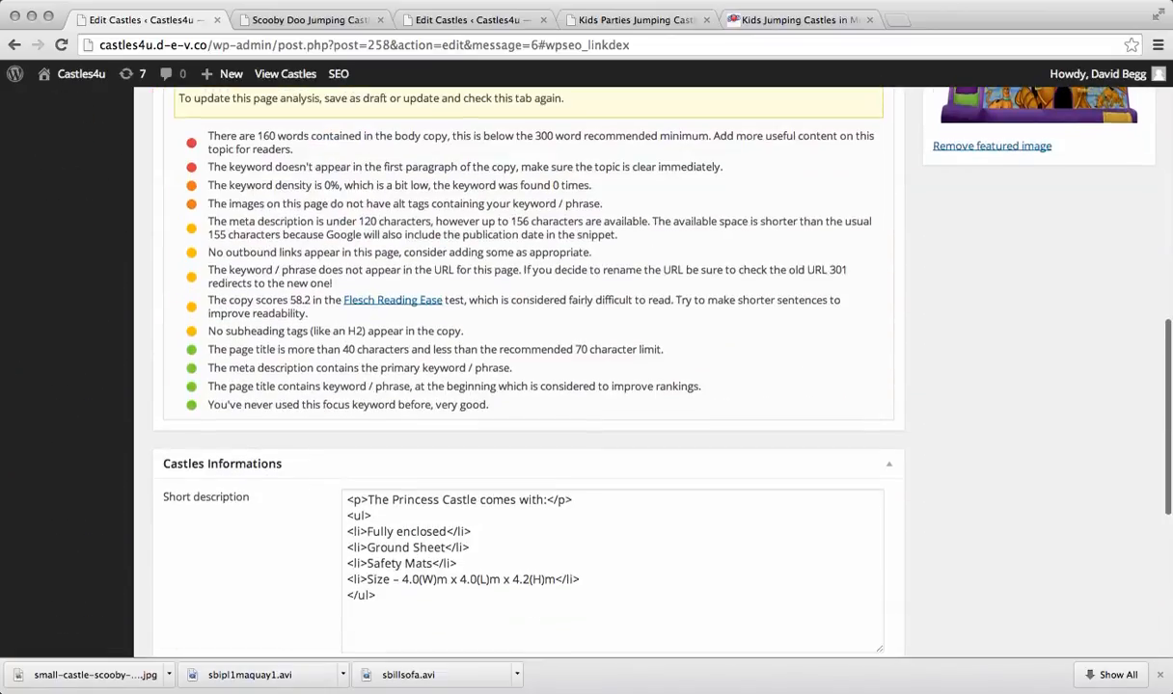
{"action": "left_click_drag", "start_coordinate": [439, 499], "coordinate": [368, 499]}
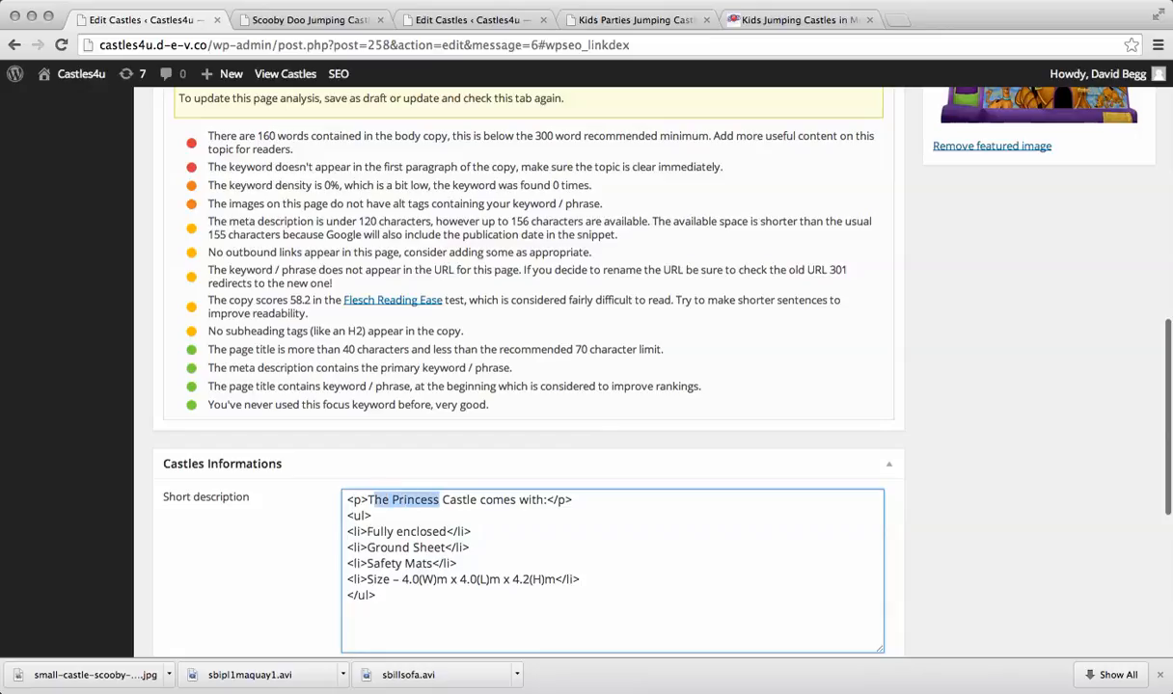
{"action": "key", "text": "super+v"}
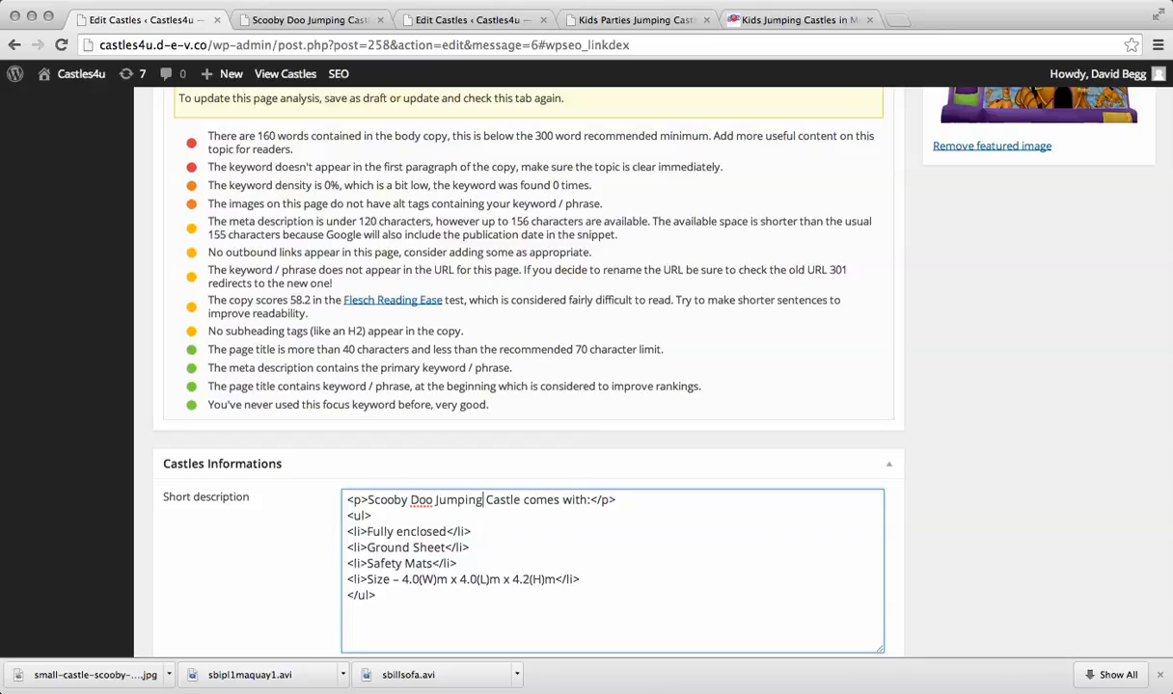
Update the Scooby Doo castle post with the corrected short description and check its entry in the website's Small Castles listing
{"action": "scroll", "coordinate": [613, 386], "scroll_direction": "up", "scroll_amount": 15}
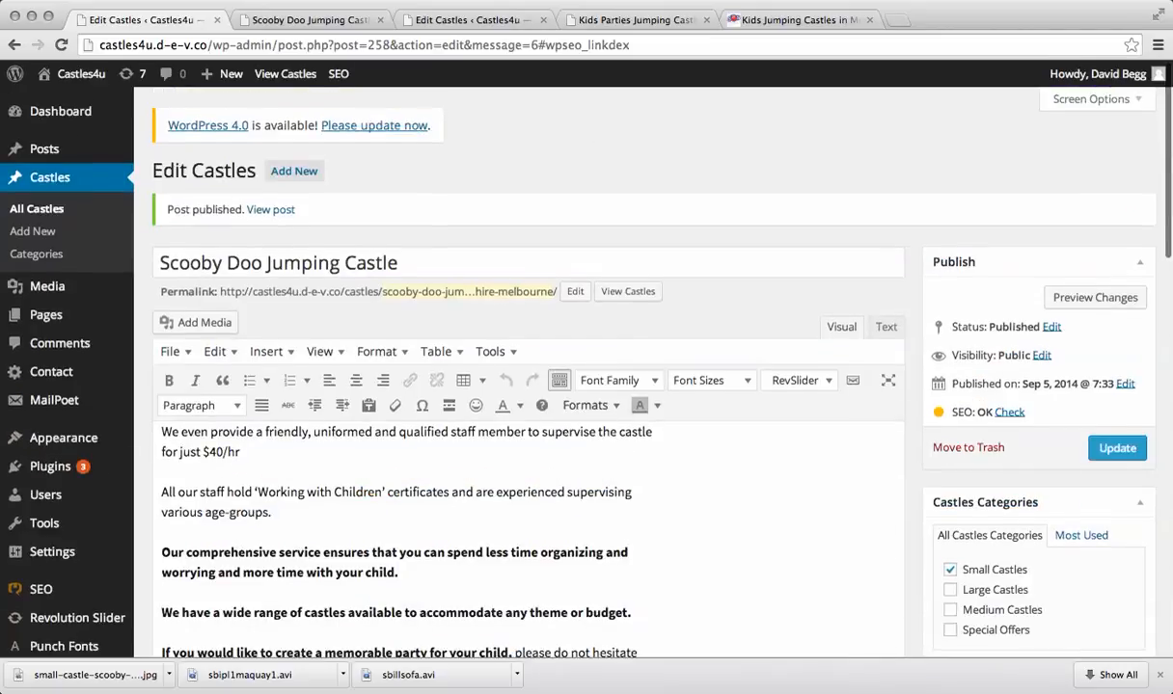
{"action": "left_click", "coordinate": [1117, 448]}
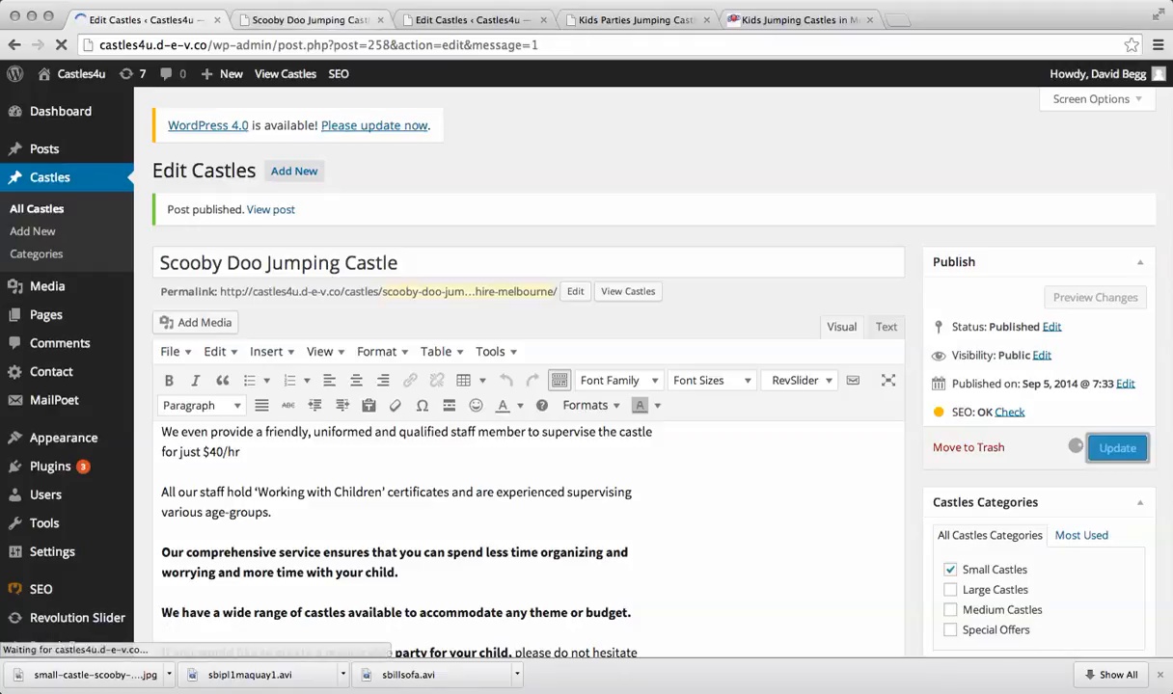
{"action": "left_click", "coordinate": [309, 20]}
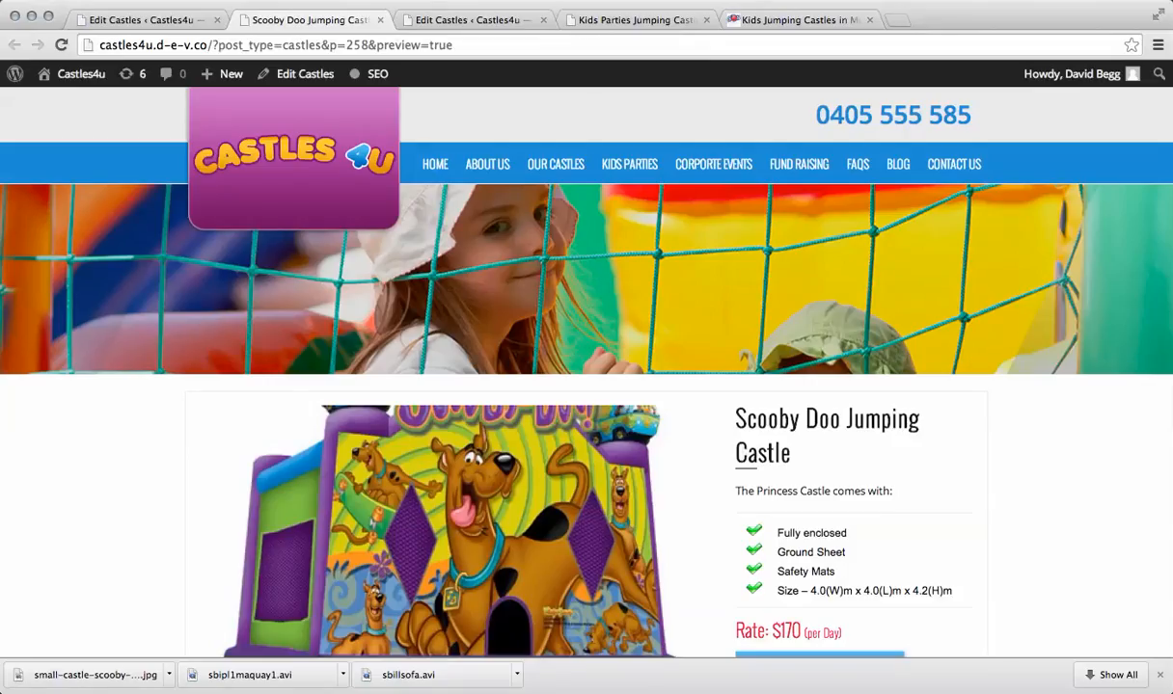
{"action": "mouse_move", "coordinate": [556, 164]}
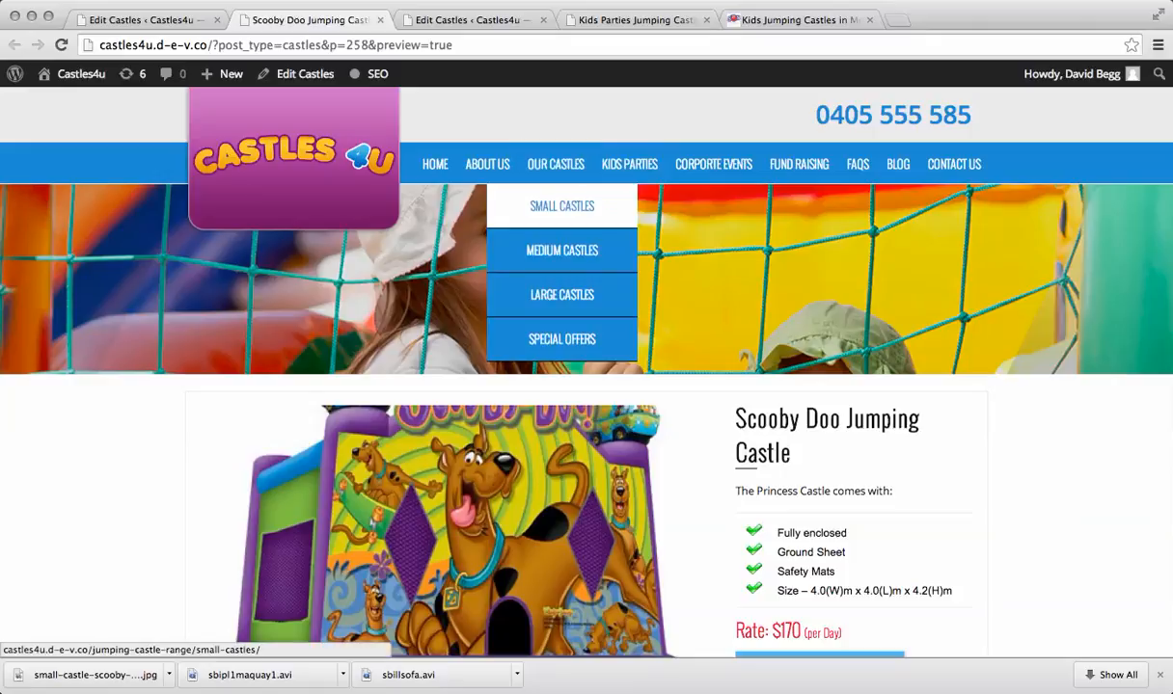
{"action": "left_click", "coordinate": [561, 205]}
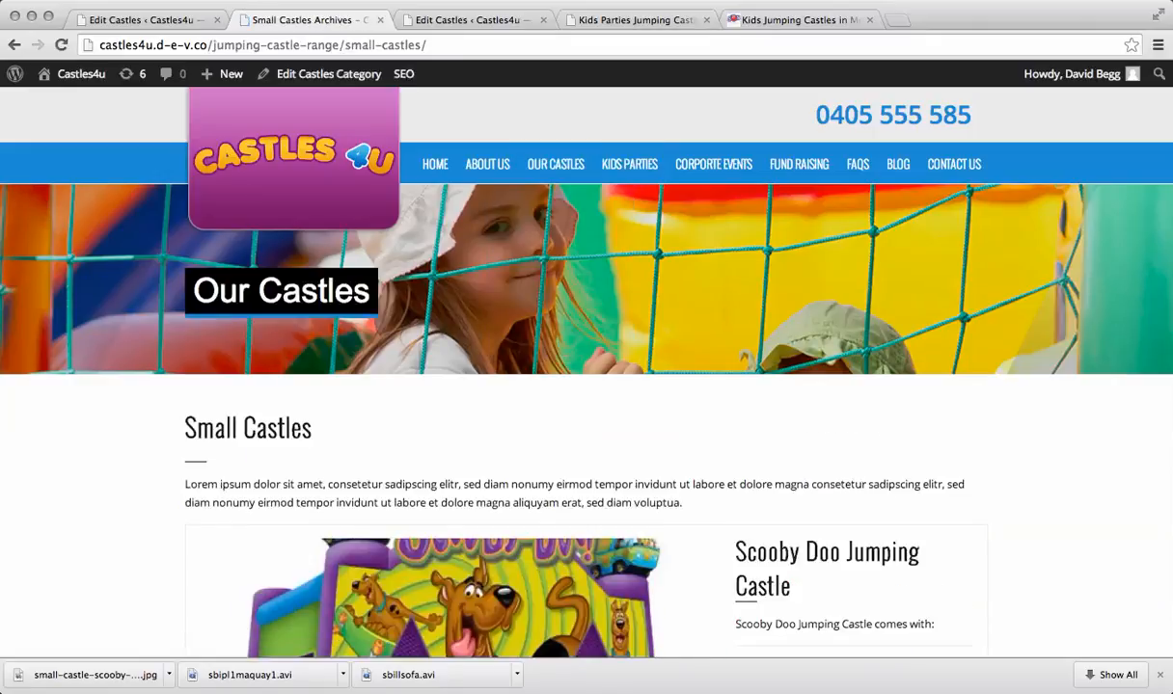
{"action": "scroll", "coordinate": [586, 386], "scroll_direction": "down", "scroll_amount": 5}
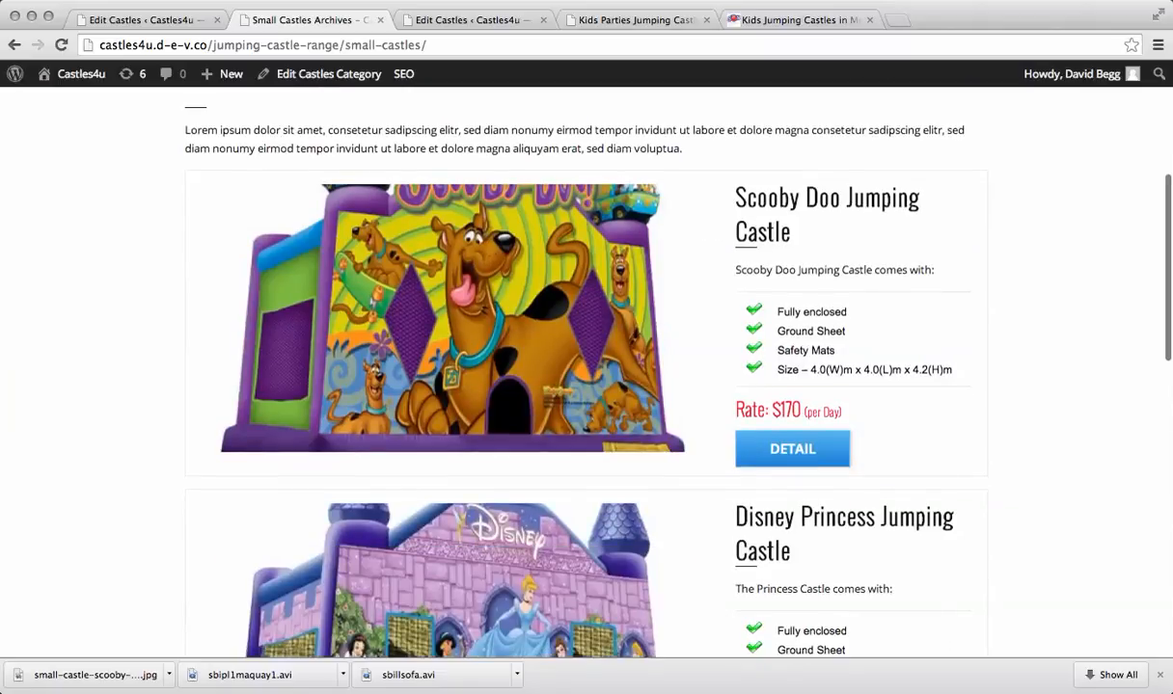
Open the Scooby Doo Jumping Castle's detail page from the listing and look over the whole page
{"action": "left_click", "coordinate": [793, 449]}
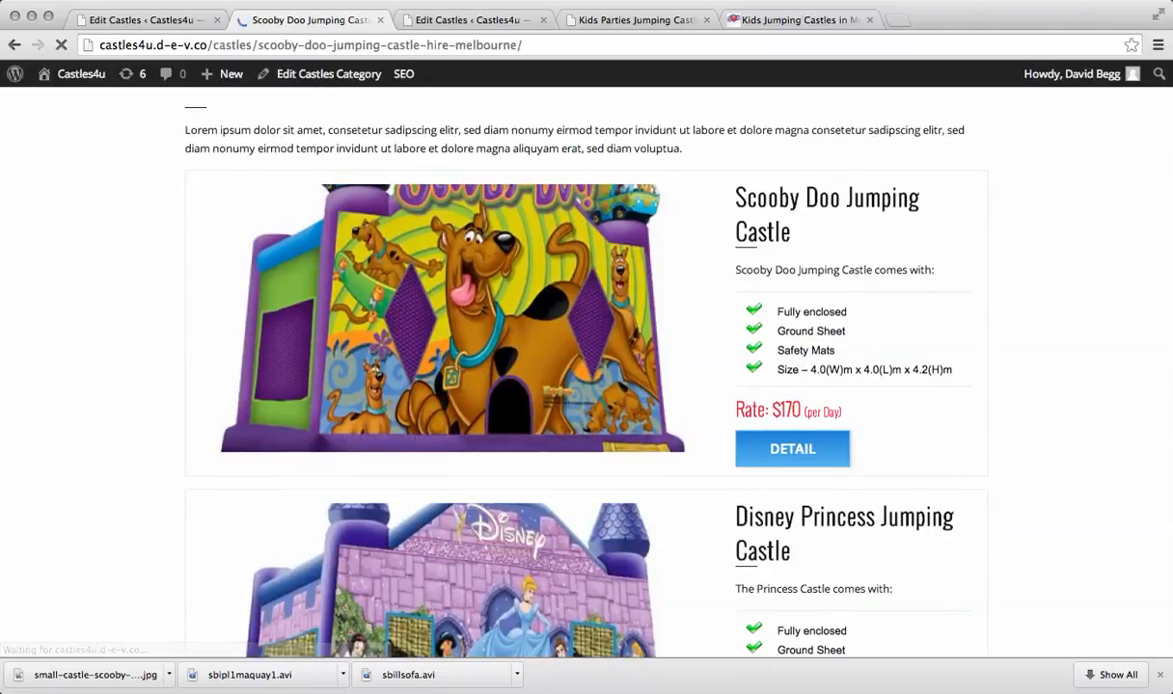
{"action": "scroll", "coordinate": [586, 366], "scroll_direction": "down", "scroll_amount": 10}
{"action": "scroll", "coordinate": [587, 367], "scroll_direction": "up", "scroll_amount": 10}
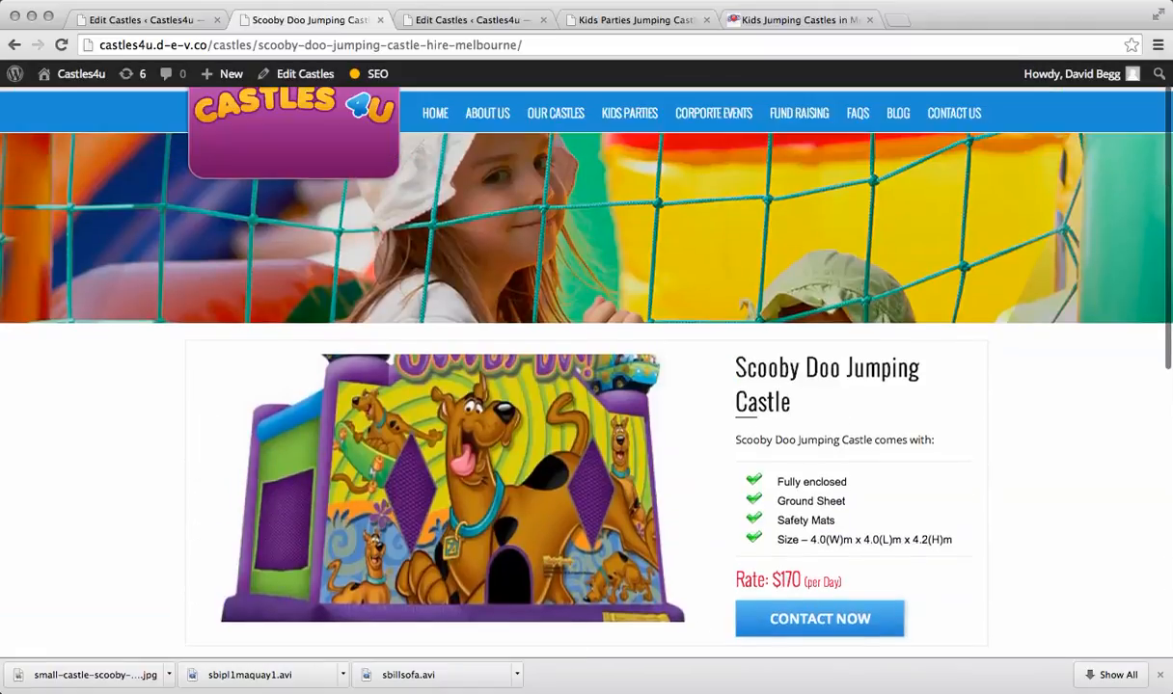
Copy the castle detail page's address, open that page in Firefox and look through it
{"action": "left_click_drag", "start_coordinate": [522, 44], "coordinate": [96, 45]}
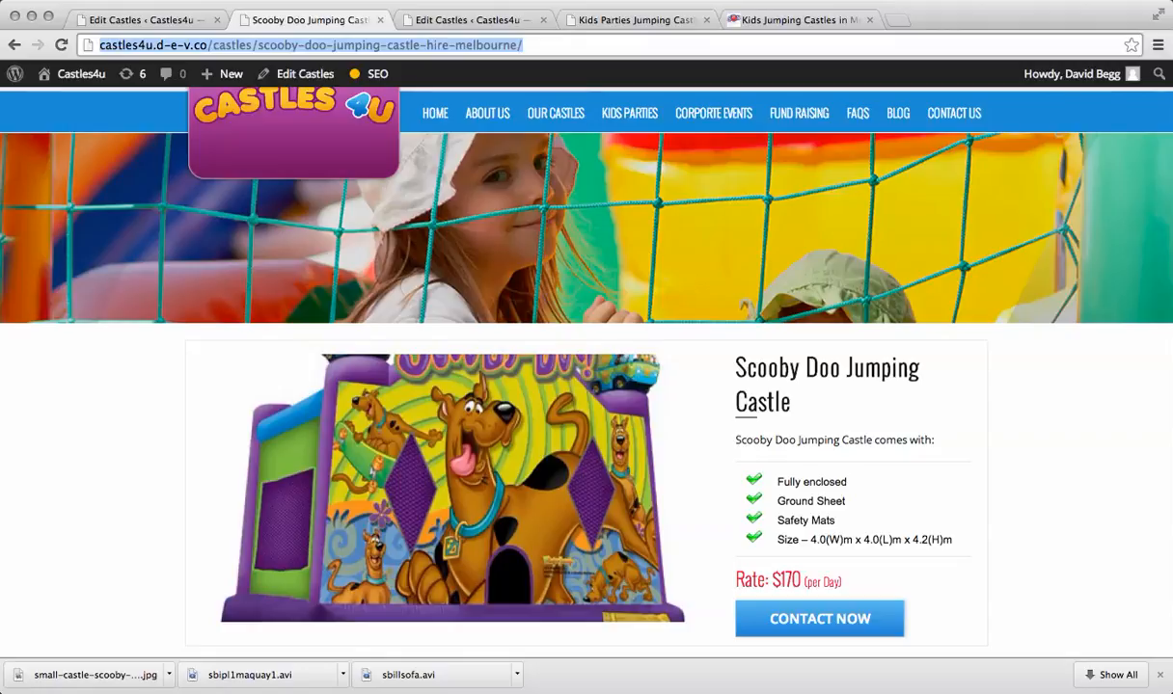
{"action": "left_click", "coordinate": [90, 692]}
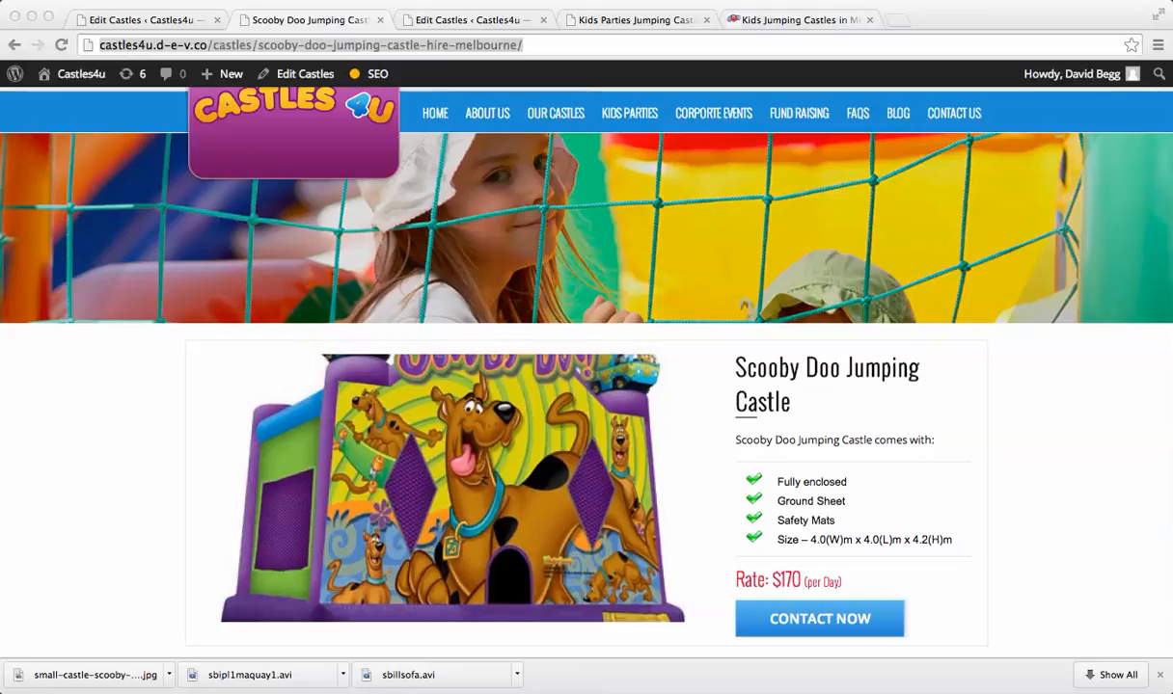
{"action": "left_click", "coordinate": [736, 0]}
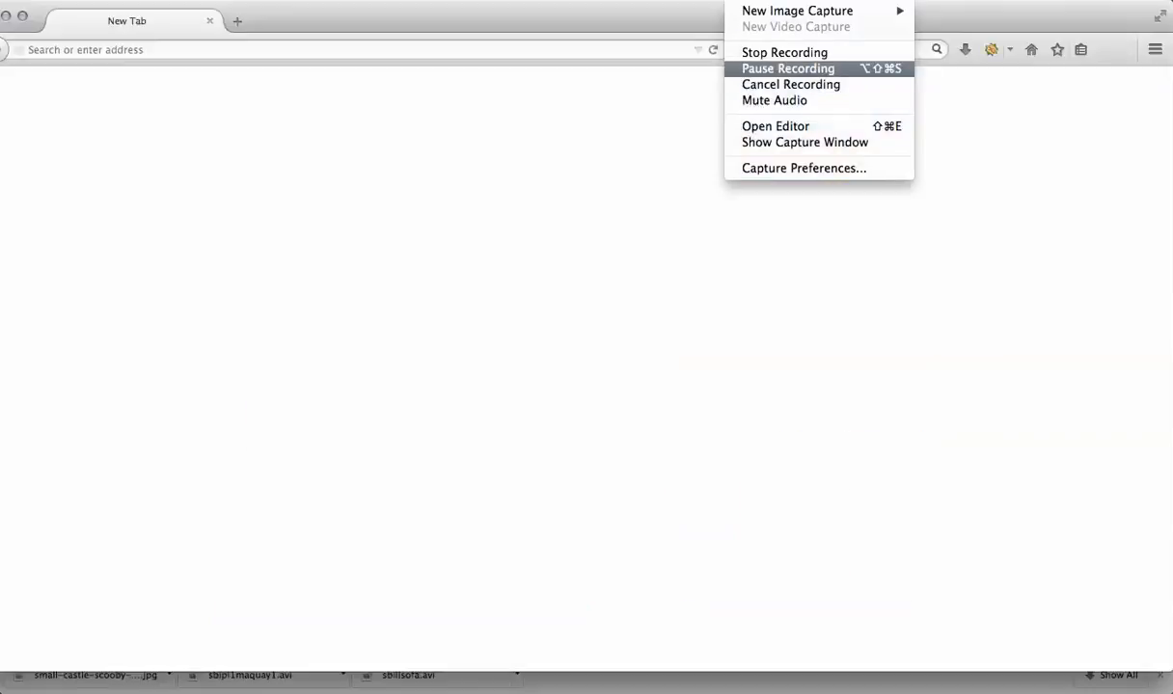
{"action": "left_click", "coordinate": [788, 68]}
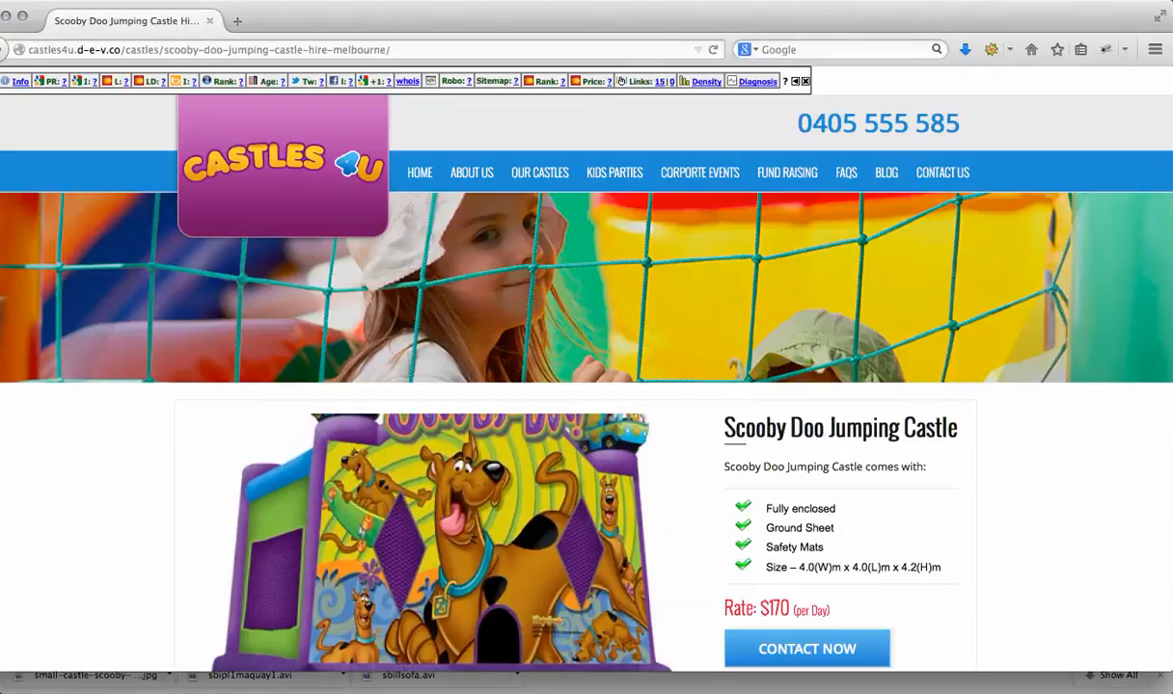
{"action": "scroll", "coordinate": [558, 367], "scroll_direction": "down", "scroll_amount": 10}
{"action": "scroll", "coordinate": [558, 366], "scroll_direction": "up", "scroll_amount": 10}
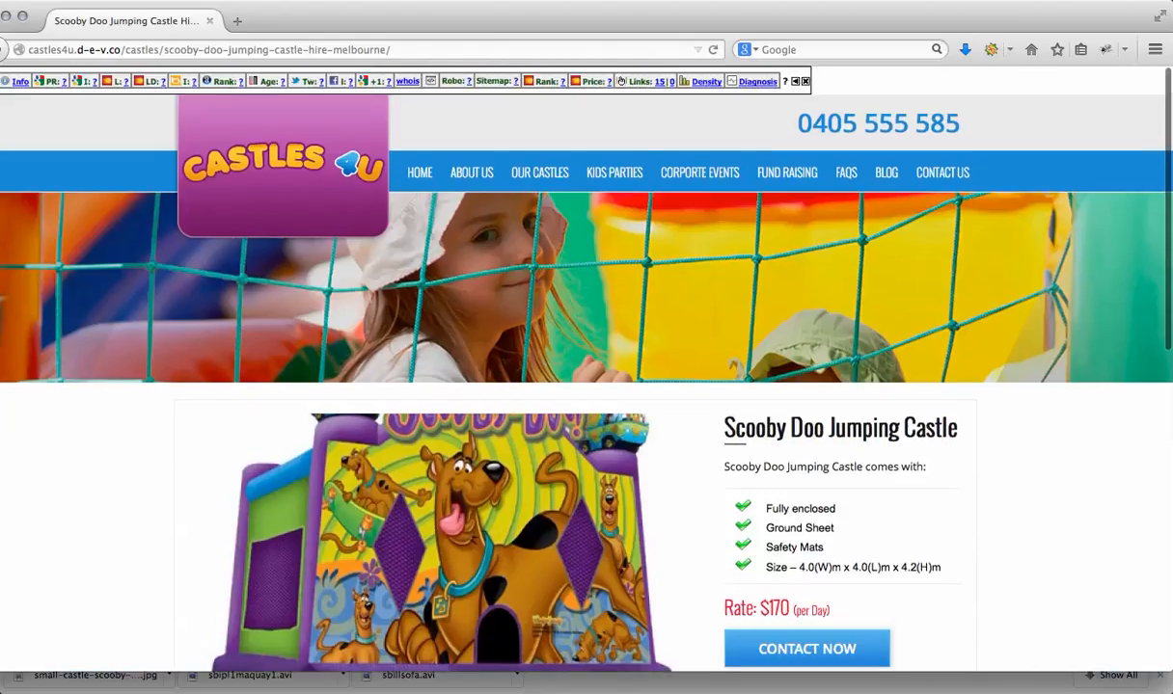
Open the SEOquake keyword density report for the castle page and examine its keyword table
{"action": "left_click", "coordinate": [706, 81]}
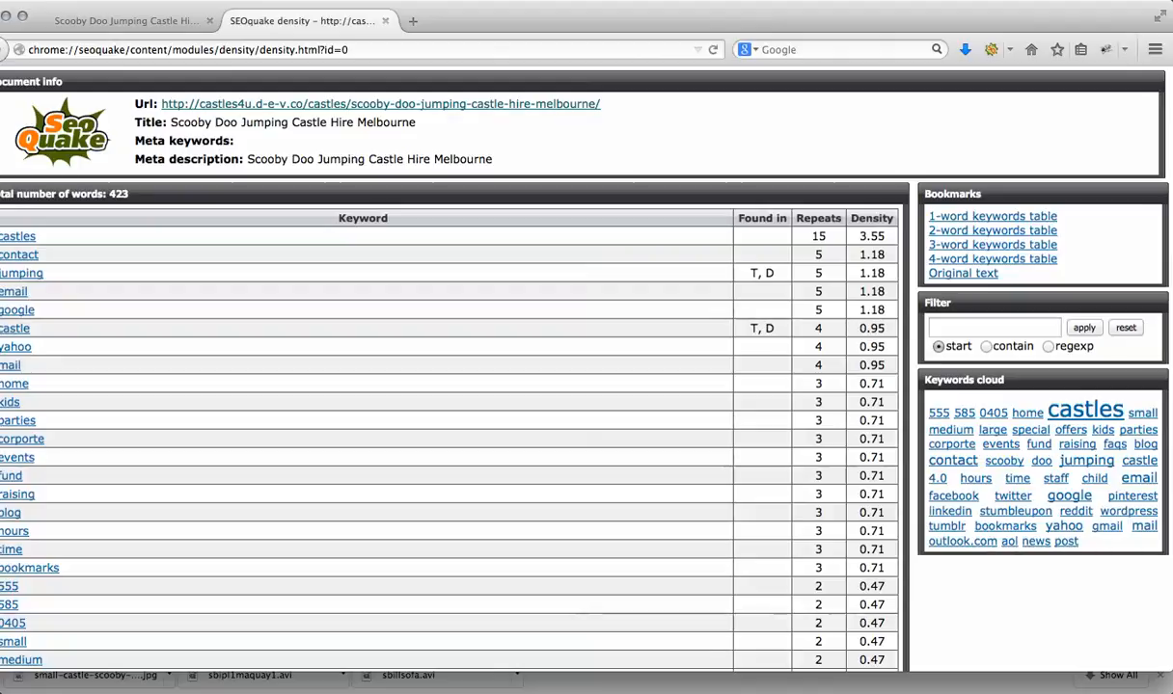
{"action": "scroll", "coordinate": [585, 369], "scroll_direction": "down", "scroll_amount": 4}
{"action": "scroll", "coordinate": [584, 368], "scroll_direction": "up", "scroll_amount": 4}
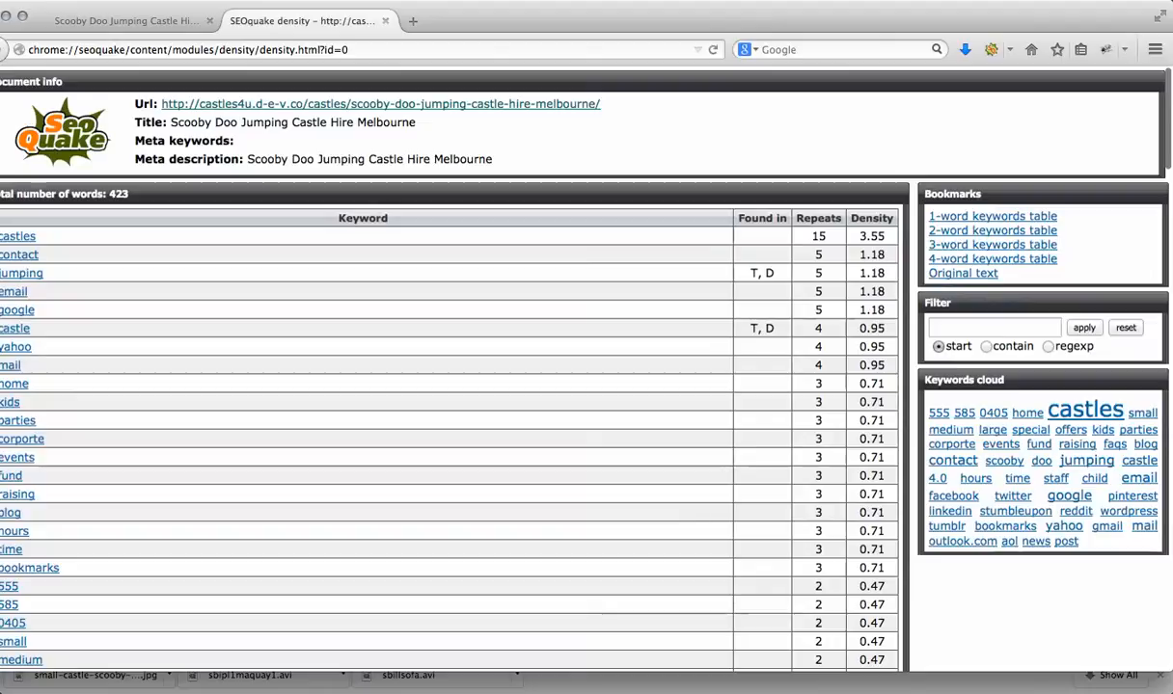
Open the SEOquake diagnosis for the castle page, show the URL advice, and read the title, meta and headings checks
{"action": "left_click", "coordinate": [126, 21]}
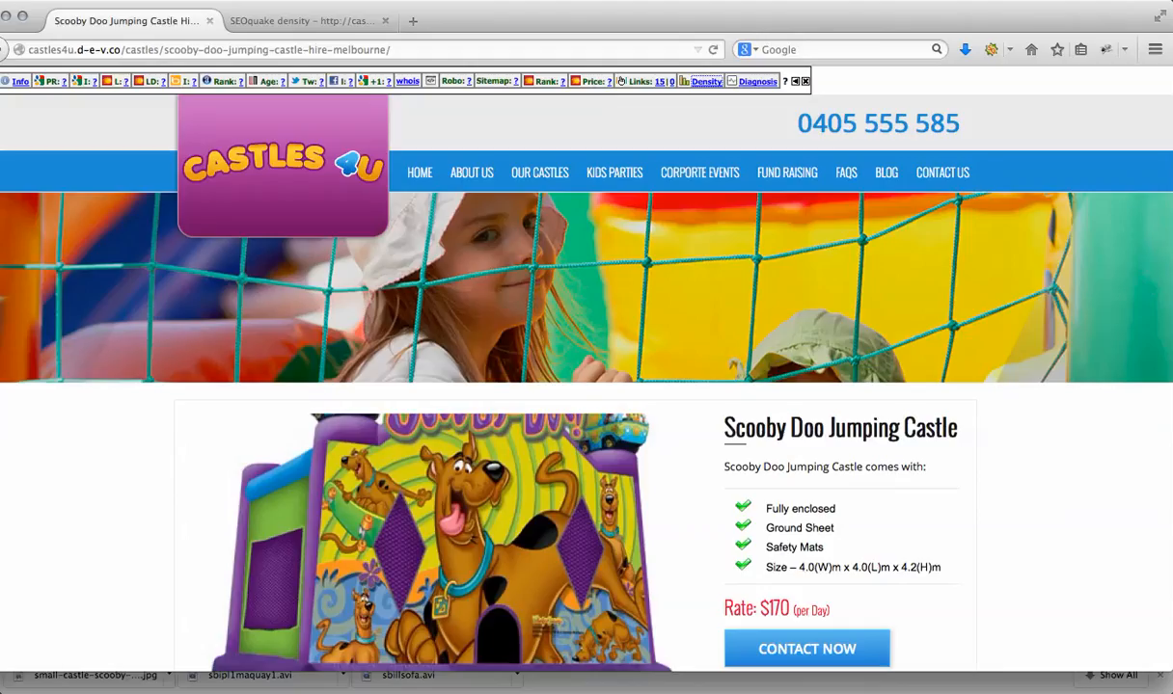
{"action": "left_click", "coordinate": [757, 81]}
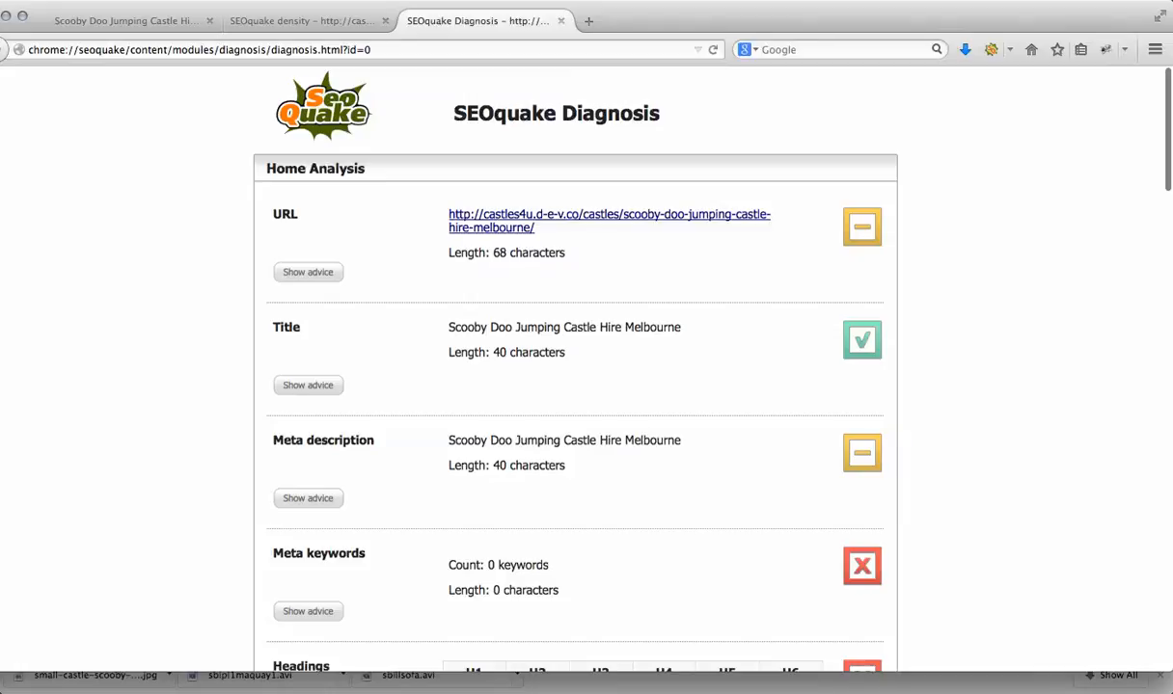
{"action": "left_click", "coordinate": [307, 272]}
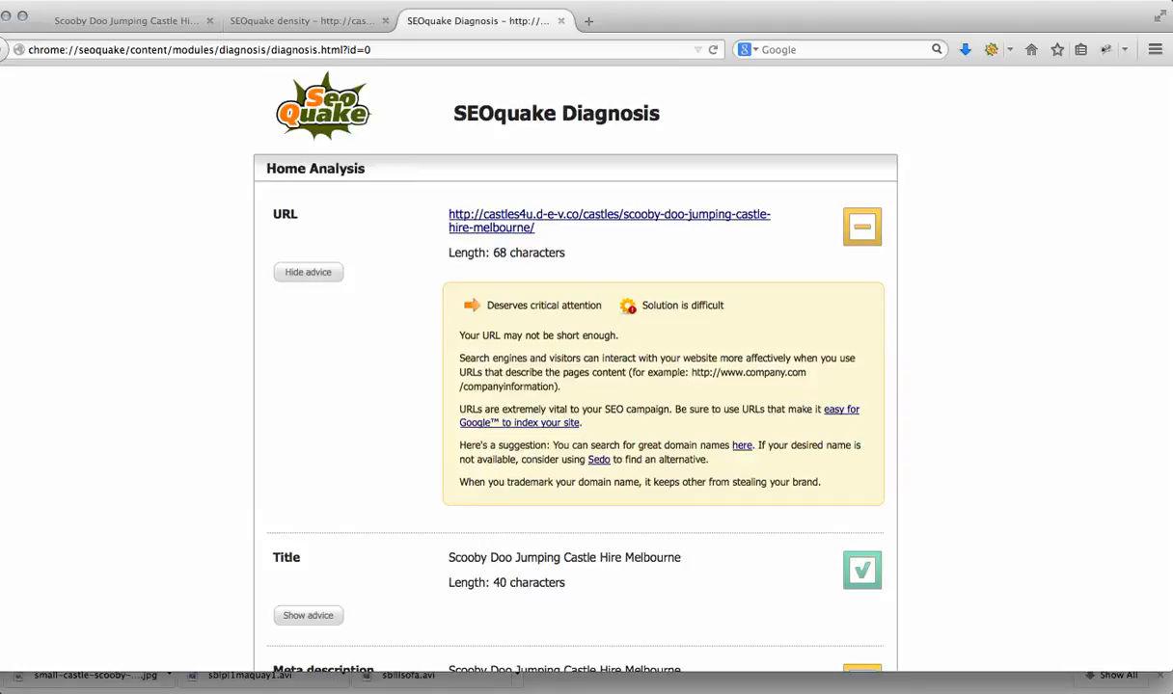
{"action": "scroll", "coordinate": [575, 367], "scroll_direction": "down", "scroll_amount": 4}
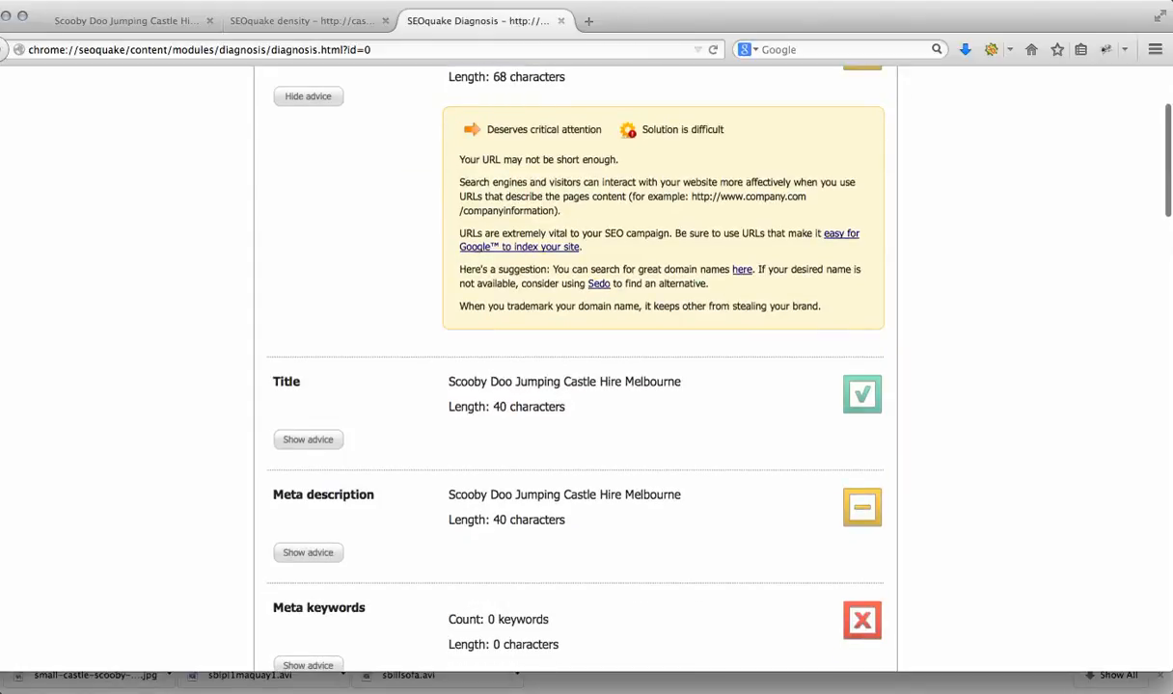
{"action": "scroll", "coordinate": [575, 367], "scroll_direction": "down", "scroll_amount": 5}
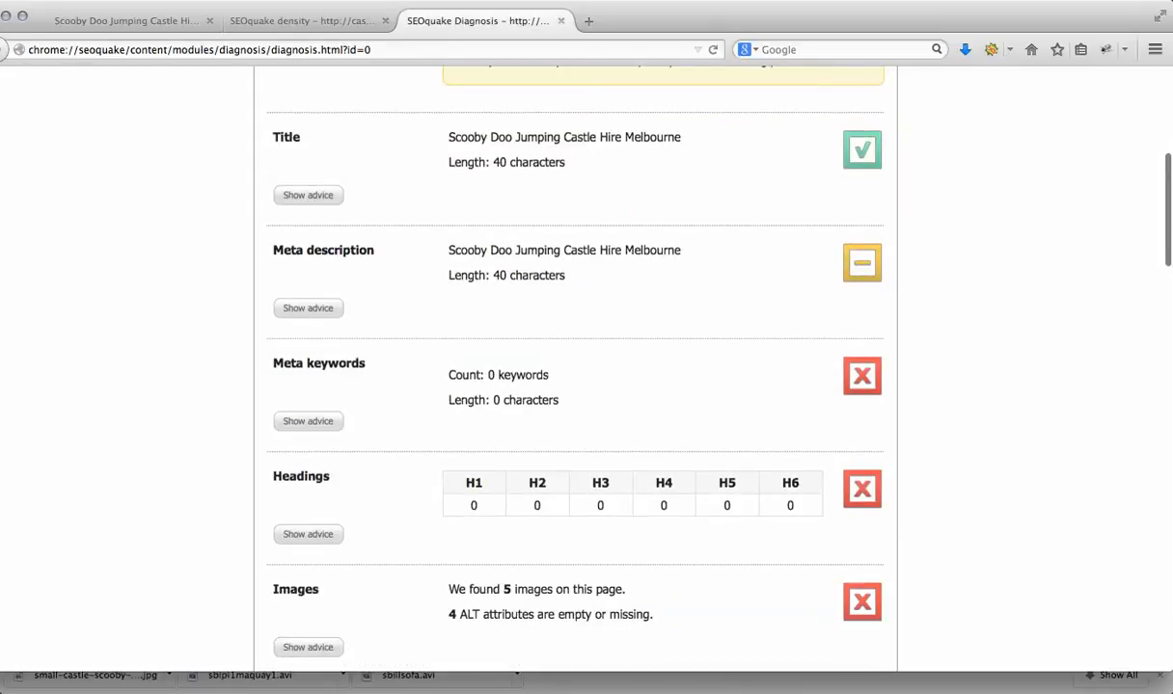
{"action": "scroll", "coordinate": [575, 367], "scroll_direction": "down", "scroll_amount": 3}
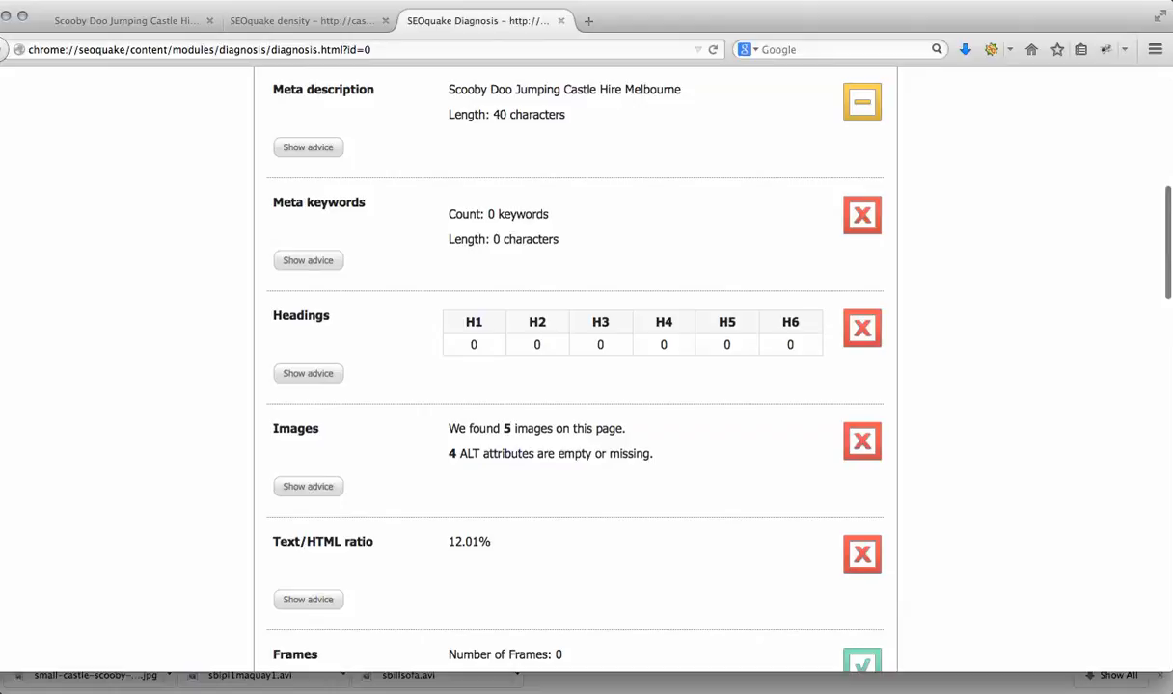
Highlight the Images finding about ALT attributes in the SEOquake diagnosis
{"action": "left_click_drag", "start_coordinate": [273, 428], "coordinate": [468, 455]}
{"action": "left_click", "coordinate": [467, 455]}
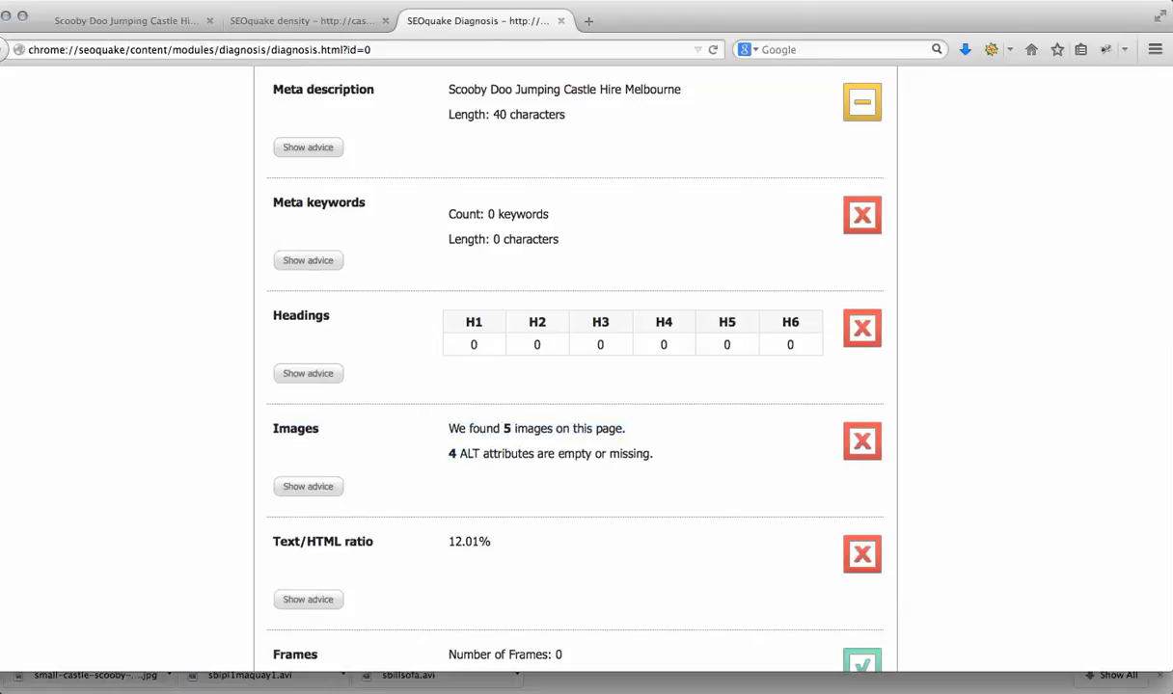
{"action": "left_click_drag", "start_coordinate": [273, 428], "coordinate": [479, 454]}
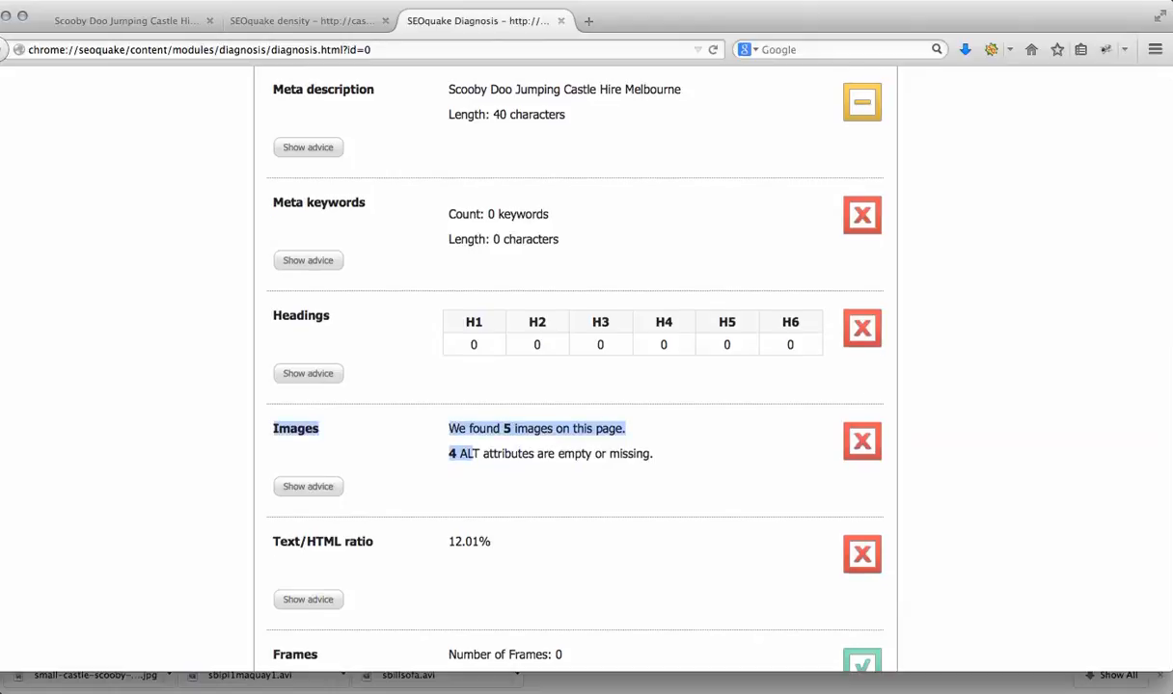
Examine the remaining SEOquake diagnosis results, including the Website Compliance checks, and return to the report's beginning
{"action": "scroll", "coordinate": [575, 366], "scroll_direction": "up", "scroll_amount": 3}
{"action": "scroll", "coordinate": [575, 367], "scroll_direction": "down", "scroll_amount": 6}
{"action": "scroll", "coordinate": [575, 366], "scroll_direction": "up", "scroll_amount": 1}
{"action": "scroll", "coordinate": [574, 366], "scroll_direction": "up", "scroll_amount": 1}
{"action": "scroll", "coordinate": [575, 366], "scroll_direction": "down", "scroll_amount": 8}
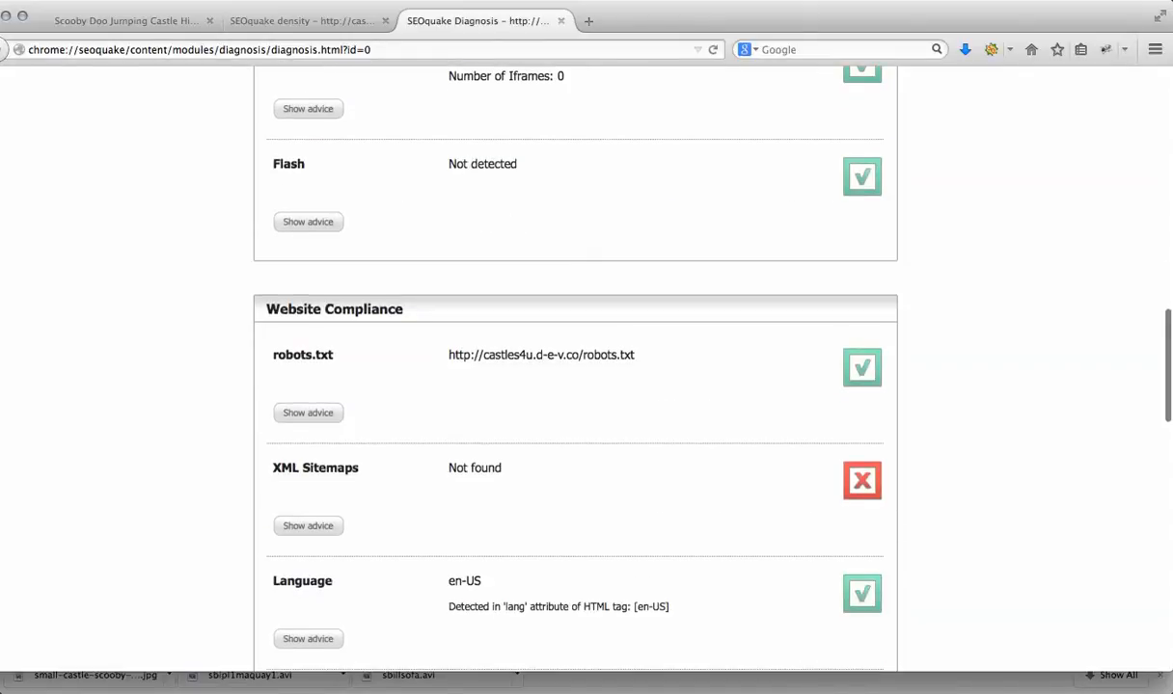
{"action": "scroll", "coordinate": [575, 367], "scroll_direction": "down", "scroll_amount": 1}
{"action": "scroll", "coordinate": [575, 366], "scroll_direction": "down", "scroll_amount": 10}
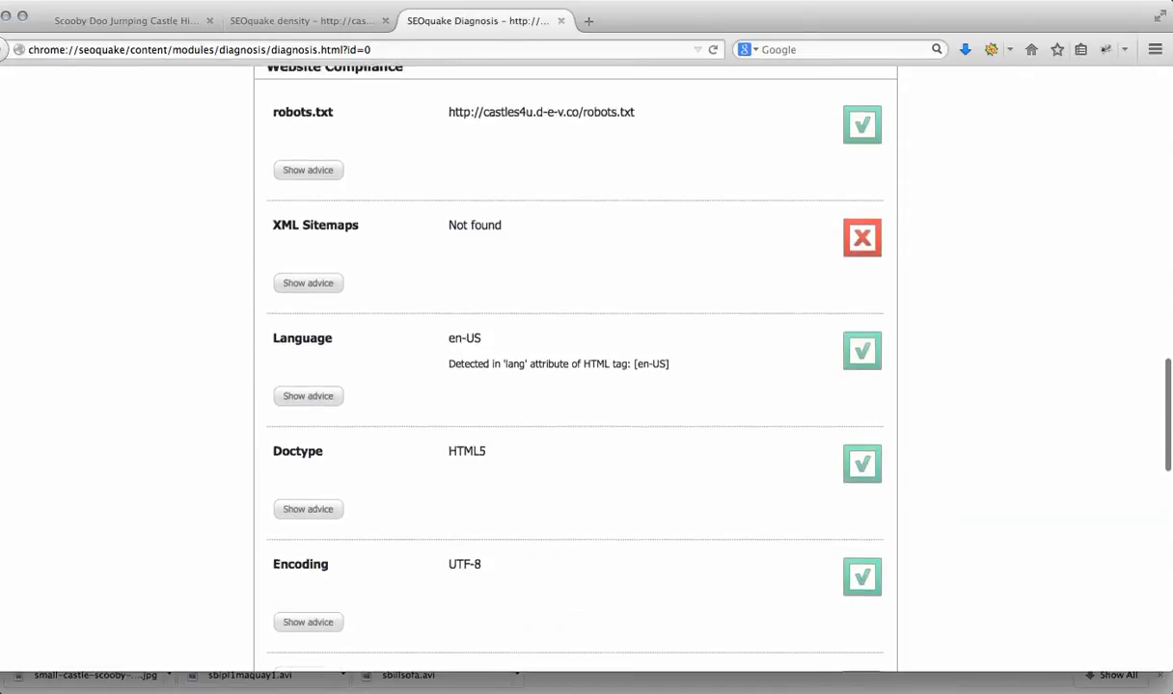
{"action": "scroll", "coordinate": [575, 367], "scroll_direction": "down", "scroll_amount": 12}
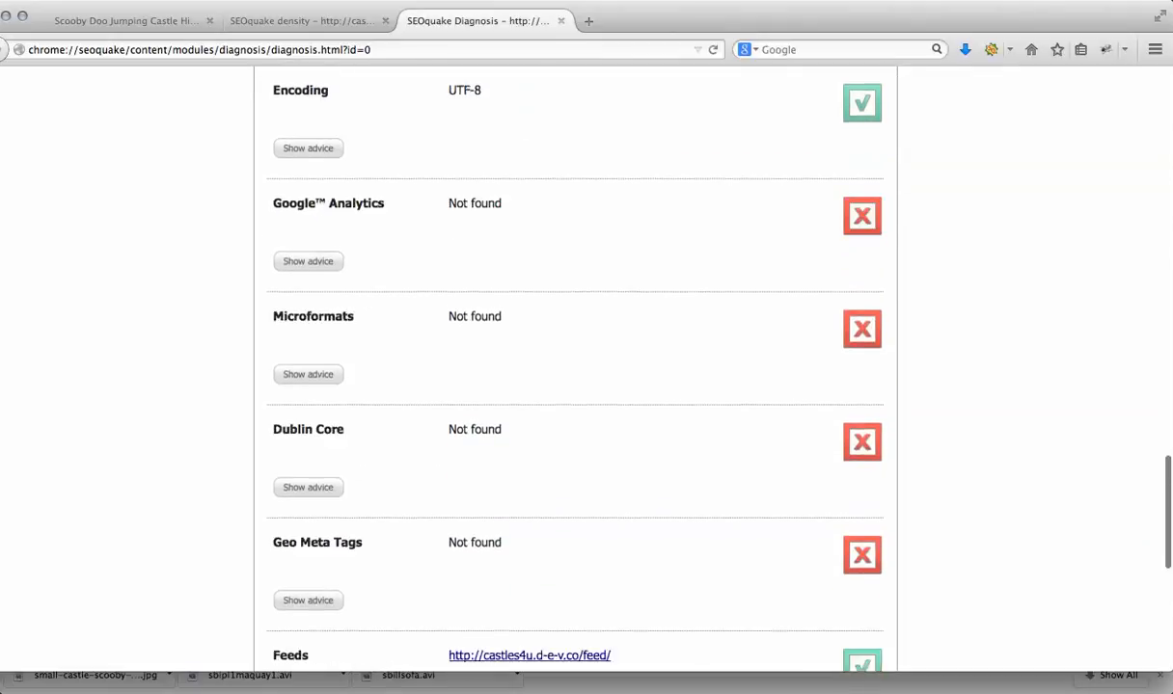
{"action": "scroll", "coordinate": [574, 366], "scroll_direction": "down", "scroll_amount": 1}
{"action": "scroll", "coordinate": [575, 366], "scroll_direction": "up", "scroll_amount": 20}
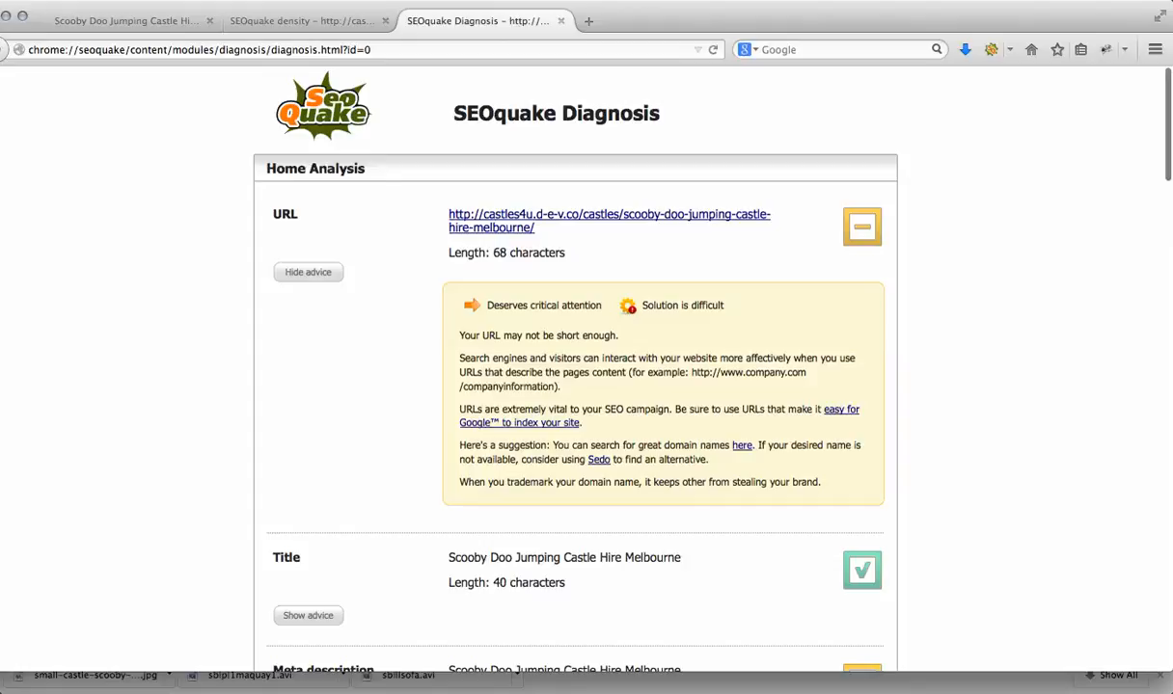
{"action": "left_click", "coordinate": [62, 692]}
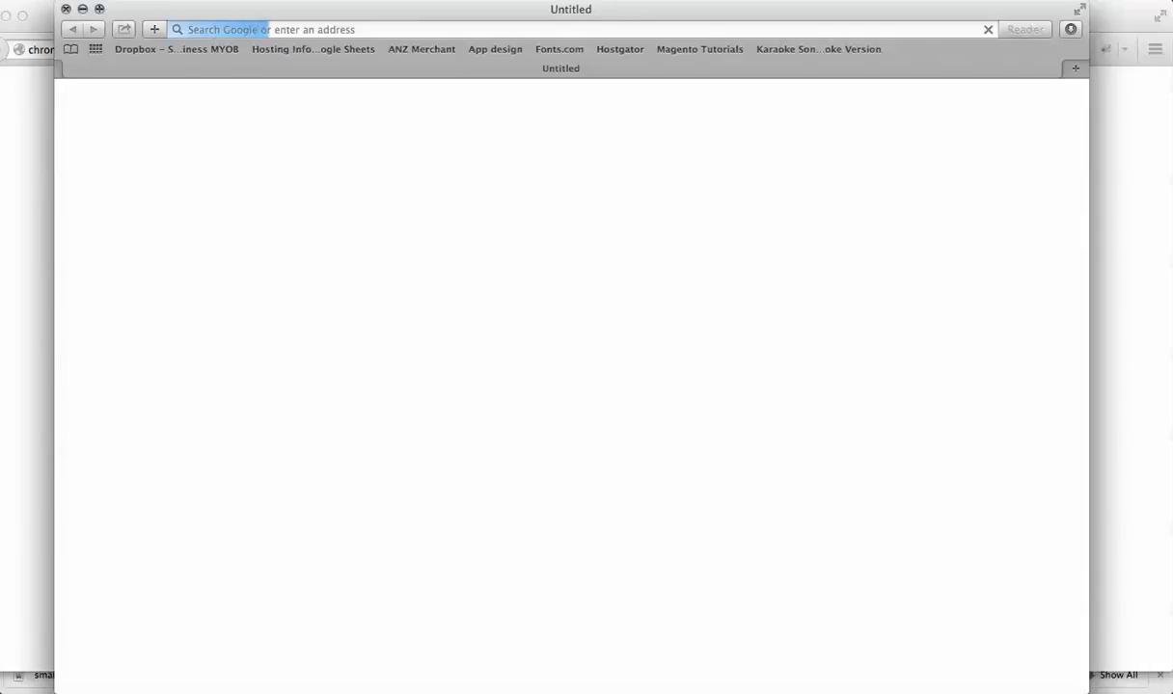
{"action": "left_click", "coordinate": [66, 9]}
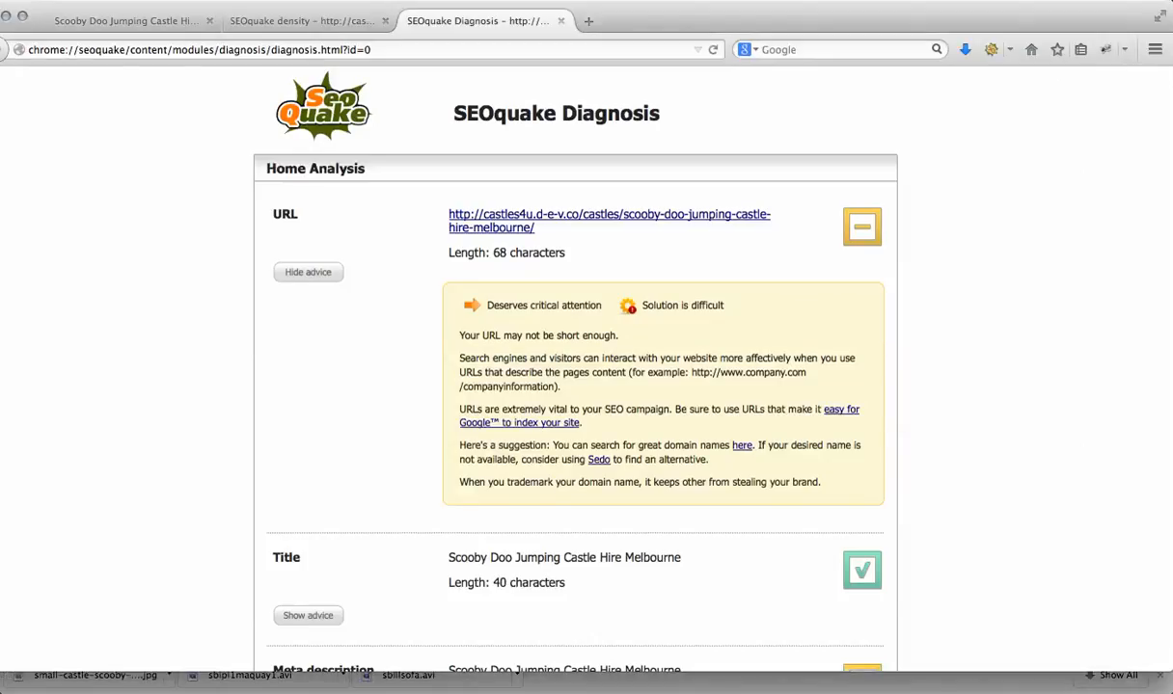
{"action": "left_click", "coordinate": [125, 20]}
{"action": "left_click", "coordinate": [302, 21]}
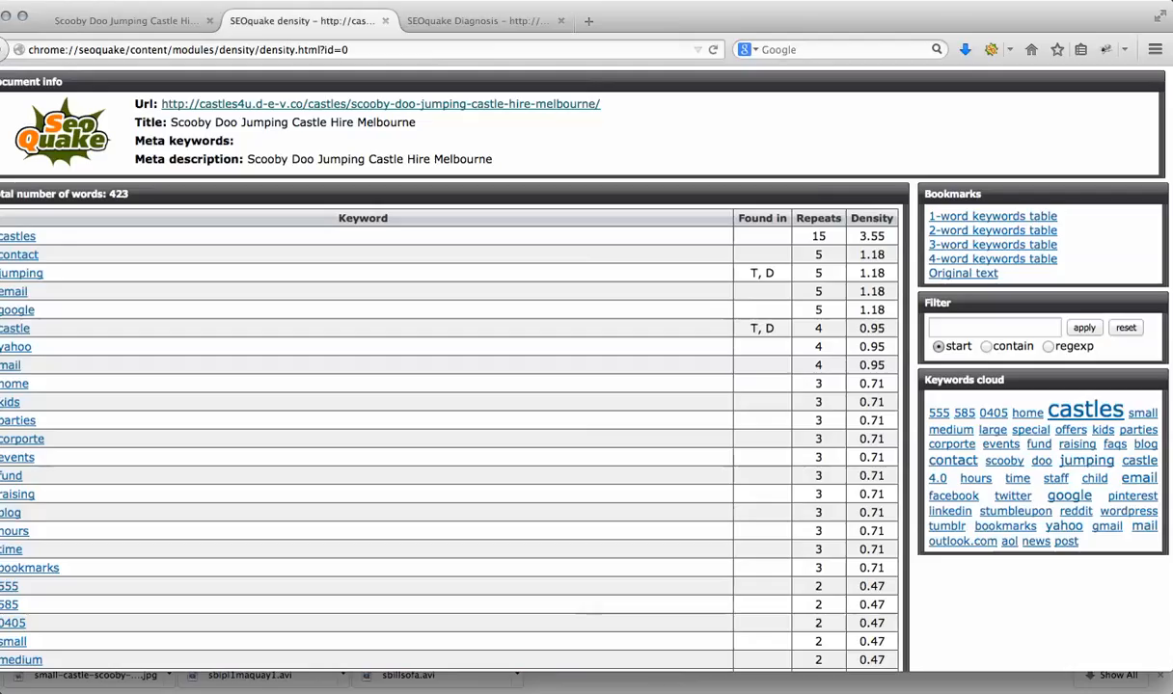
{"action": "left_click", "coordinate": [62, 689]}
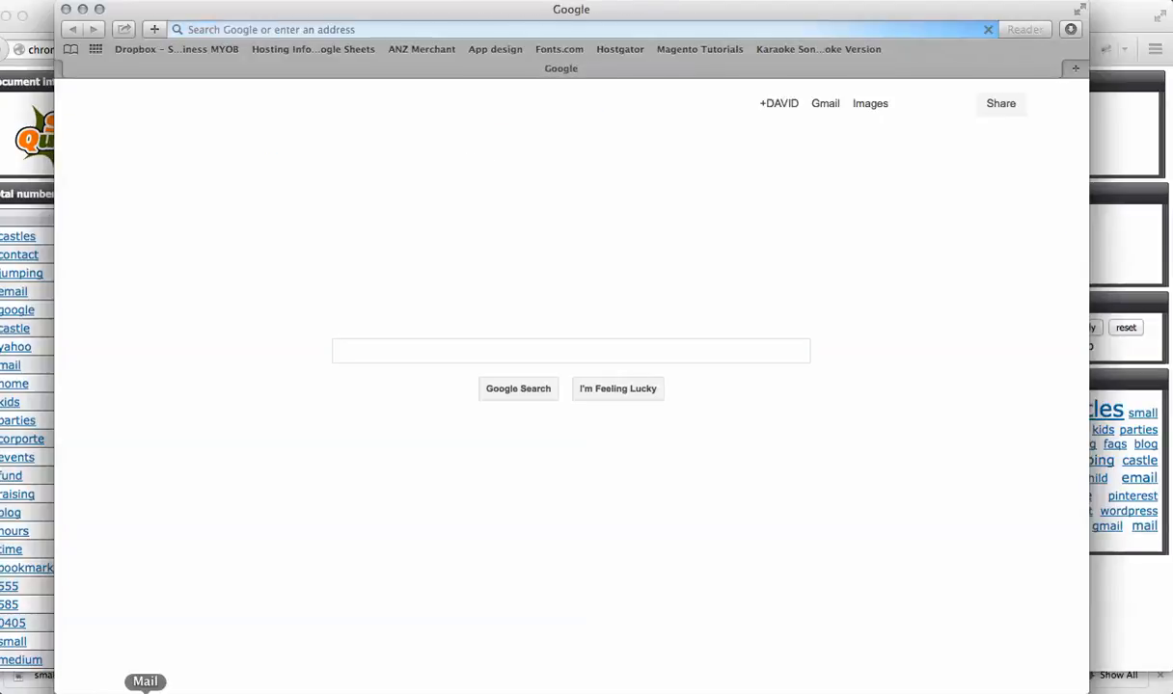
Switch back to Chrome, return to the Scooby Doo castle's edit page, and review its main content
{"action": "left_click", "coordinate": [118, 689]}
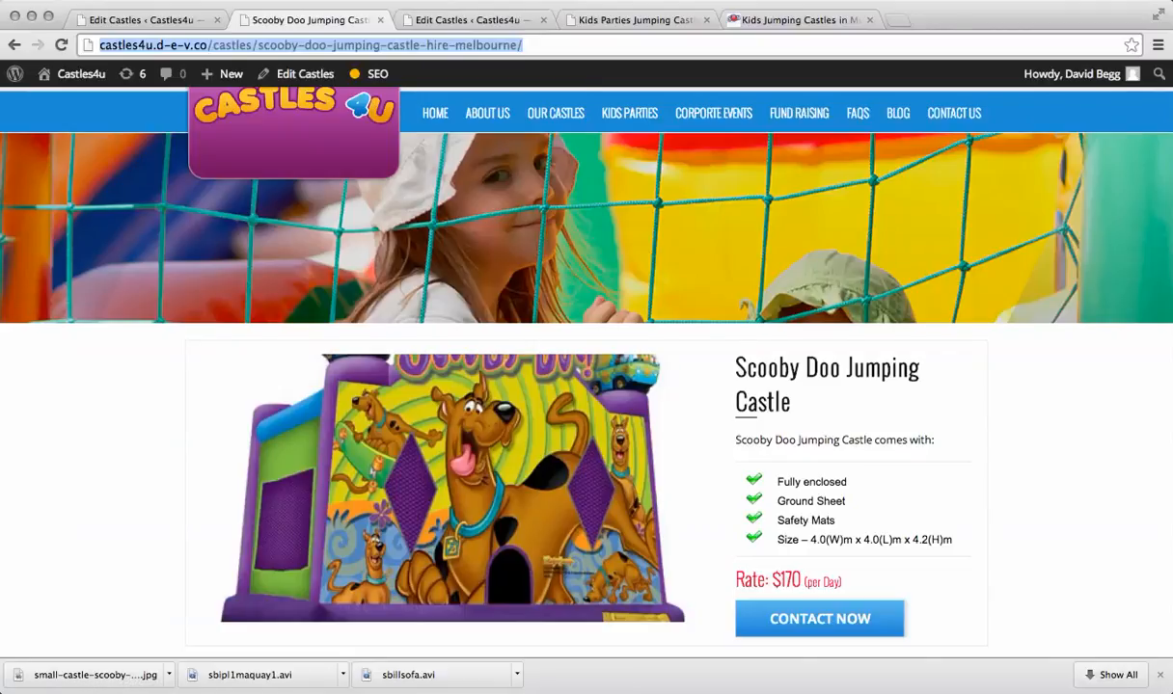
{"action": "left_click", "coordinate": [560, 45]}
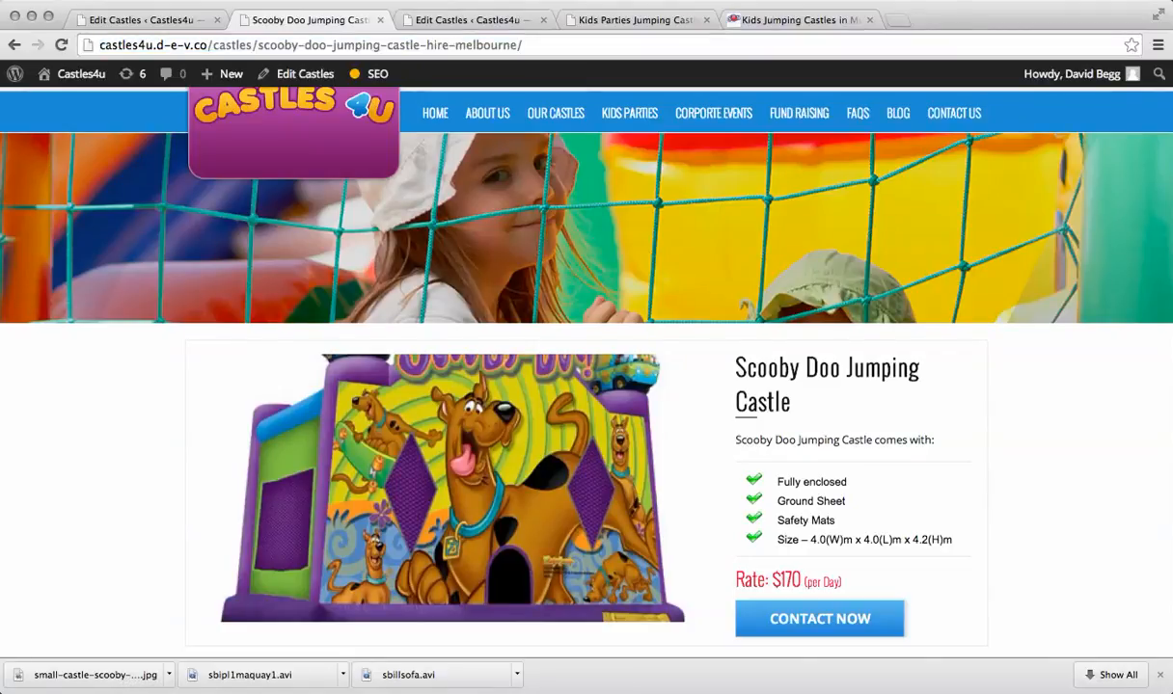
{"action": "left_click", "coordinate": [147, 20]}
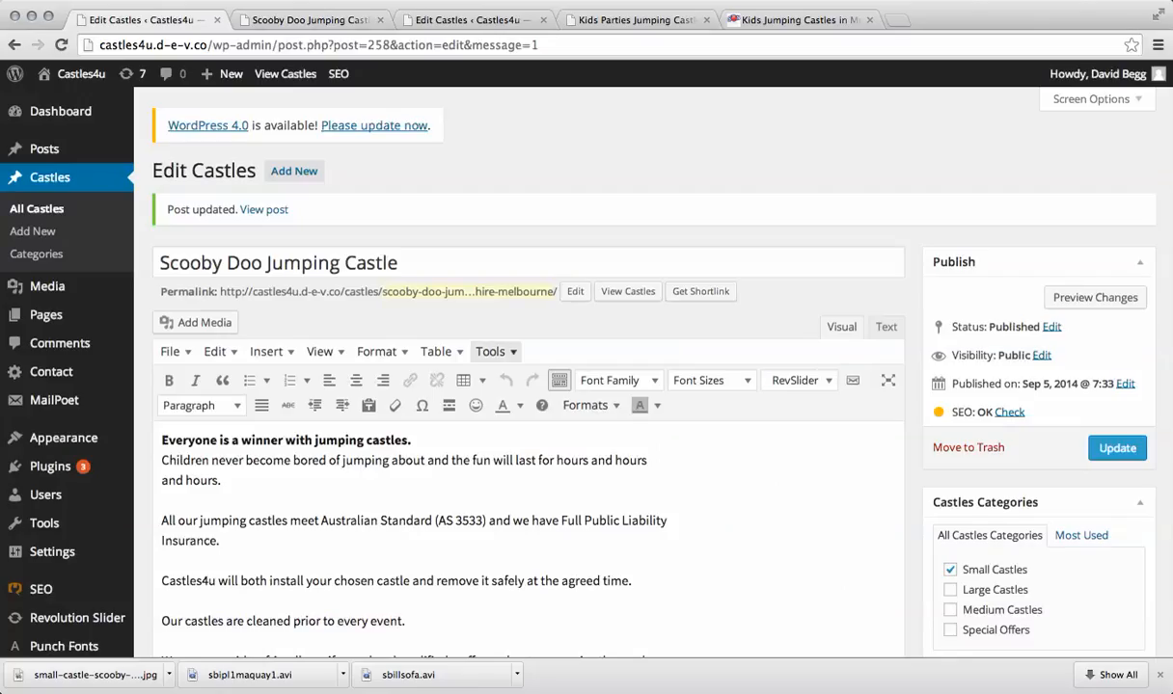
{"action": "scroll", "coordinate": [528, 520], "scroll_direction": "down", "scroll_amount": 5}
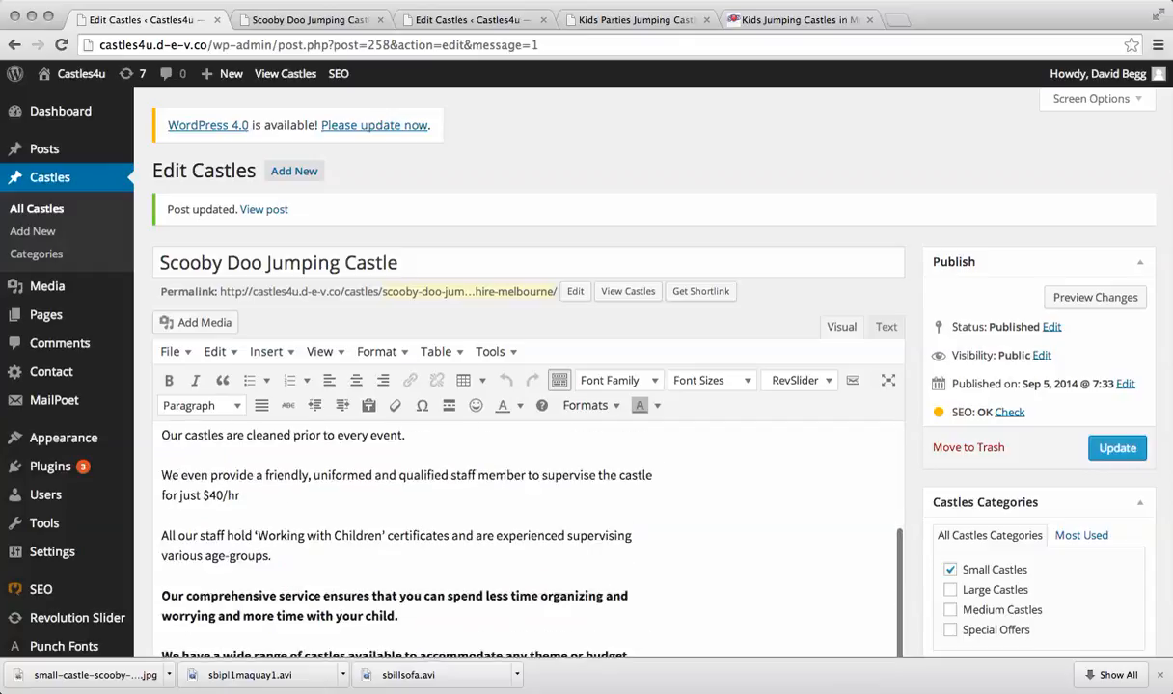
Insert a new line below the opening sentence "Everyone is a winner with jumping castles." in the castle's content
{"action": "scroll", "coordinate": [528, 521], "scroll_direction": "down", "scroll_amount": 3}
{"action": "scroll", "coordinate": [529, 521], "scroll_direction": "up", "scroll_amount": 10}
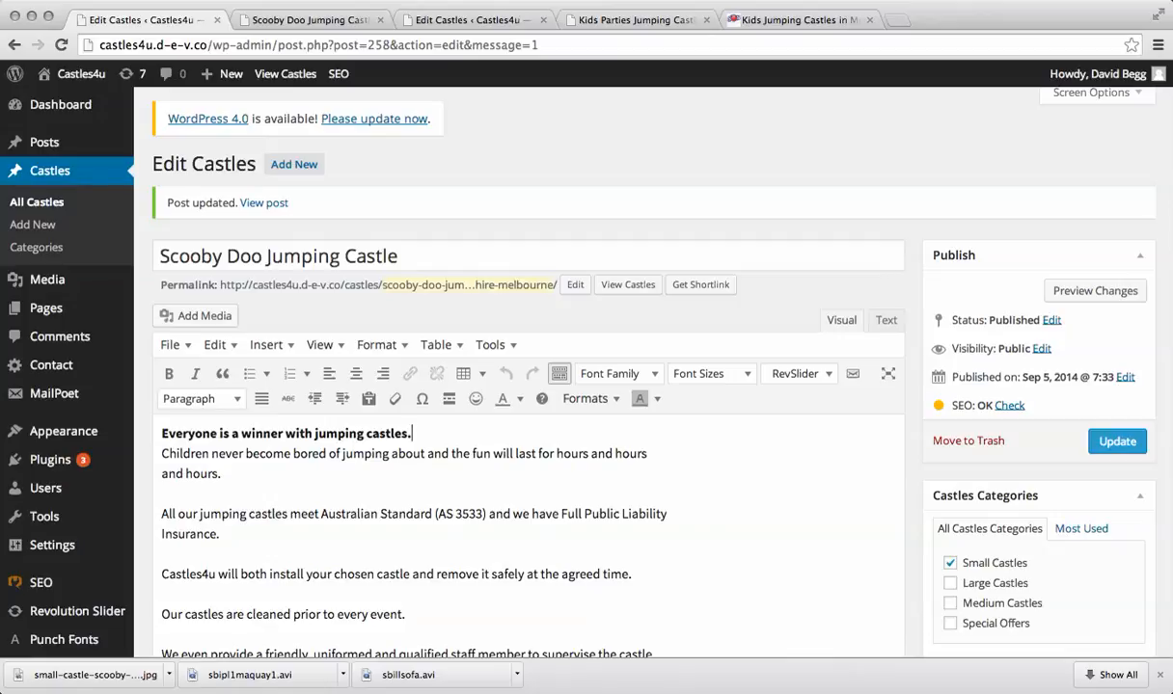
{"action": "key", "text": "Return"}
{"action": "key", "text": "Return"}
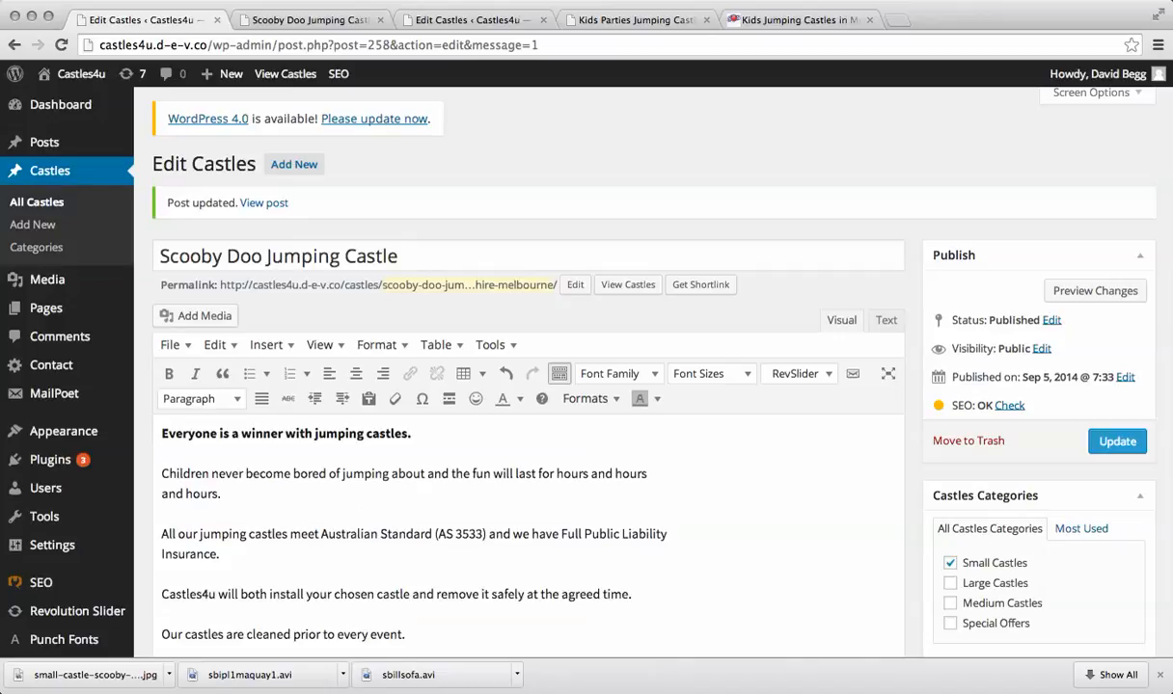
{"action": "type", "text": "L"}
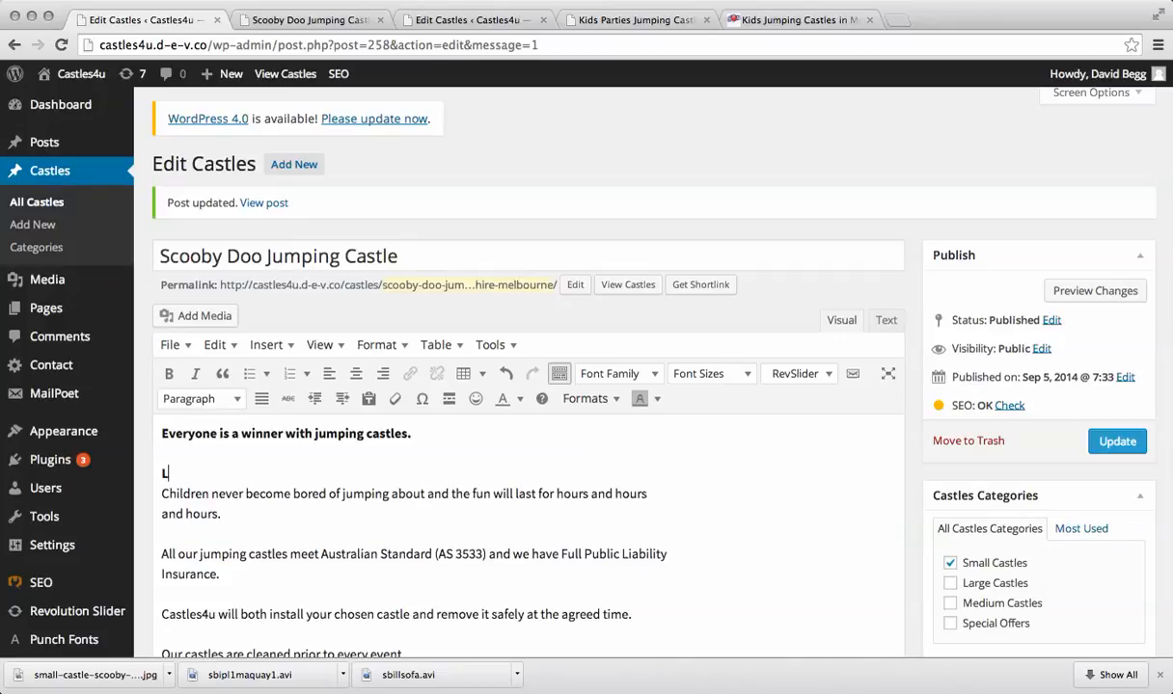
{"action": "type", "text": "ooking to hire"}
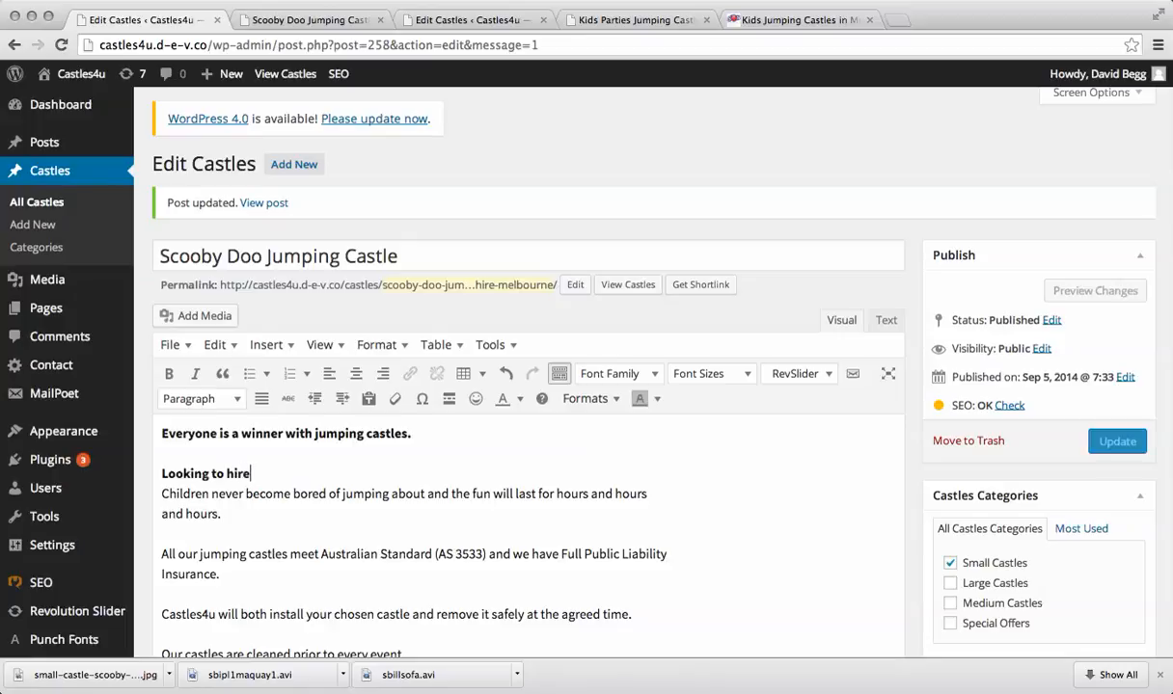
{"action": "type", "text": " a ju"}
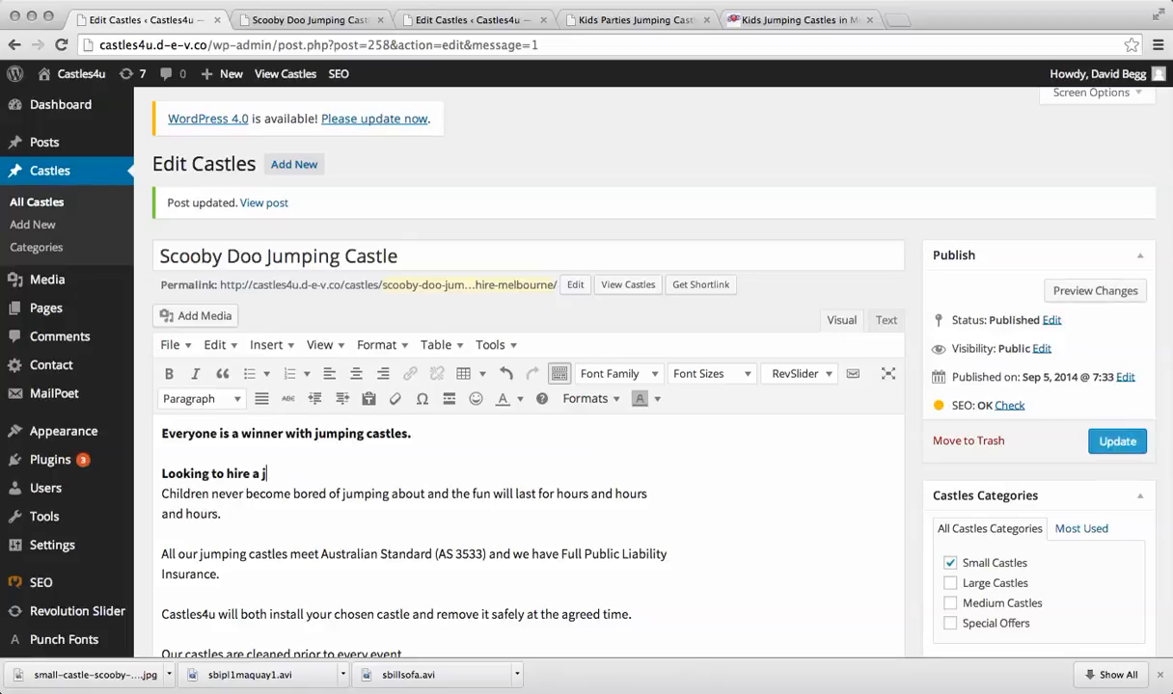
{"action": "key", "text": "BackSpace"}
{"action": "key", "text": "BackSpace"}
{"action": "key", "text": "BackSpace"}
{"action": "key", "text": "BackSpace"}
{"action": "key", "text": "BackSpace"}
{"action": "key", "text": "BackSpace"}
{"action": "key", "text": "BackSpace"}
{"action": "key", "text": "BackSpace"}
{"action": "key", "text": "BackSpace"}
{"action": "key", "text": "BackSpace"}
{"action": "key", "text": "BackSpace"}
{"action": "key", "text": "BackSpace"}
{"action": "key", "text": "BackSpace"}
{"action": "key", "text": "BackSpace"}
{"action": "key", "text": "BackSpace"}
{"action": "key", "text": "BackSpace"}
{"action": "key", "text": "BackSpace"}
{"action": "key", "text": "BackSpace"}
{"action": "key", "text": "BackSpace"}
{"action": "key", "text": "BackSpace"}
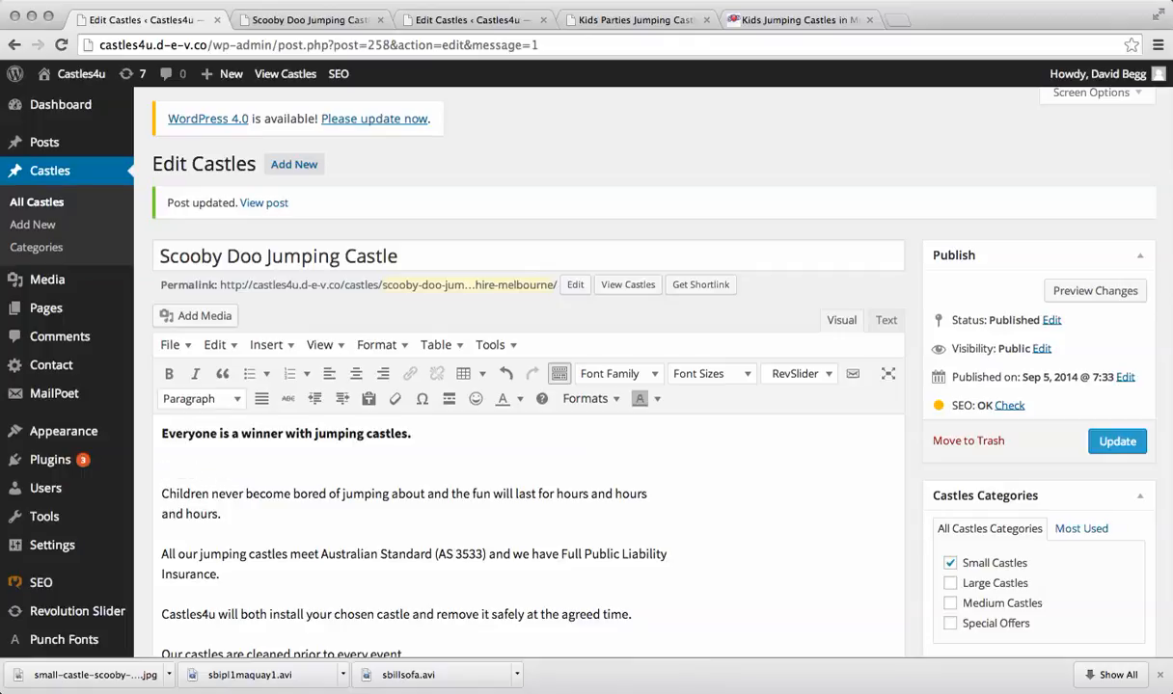
Enter "Jumping Castle Hire Melbourne" on the new line below the opening sentence
{"action": "type", "text": "Jumping Castle H"}
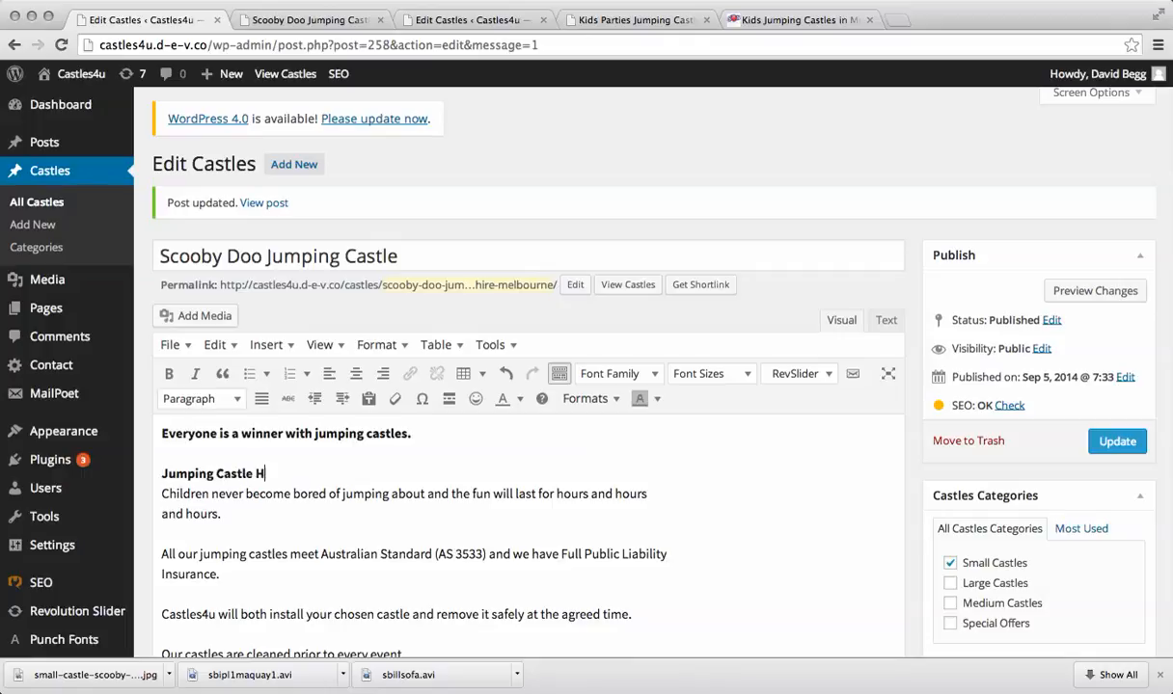
{"action": "type", "text": "ire Melbourne"}
{"action": "key", "text": "BackSpace"}
{"action": "type", "text": "ne"}
Format the "Jumping Castle Hire Melbourne" line as Heading 1 in Arial at 14pt
{"action": "left_click_drag", "start_coordinate": [347, 473], "coordinate": [162, 474]}
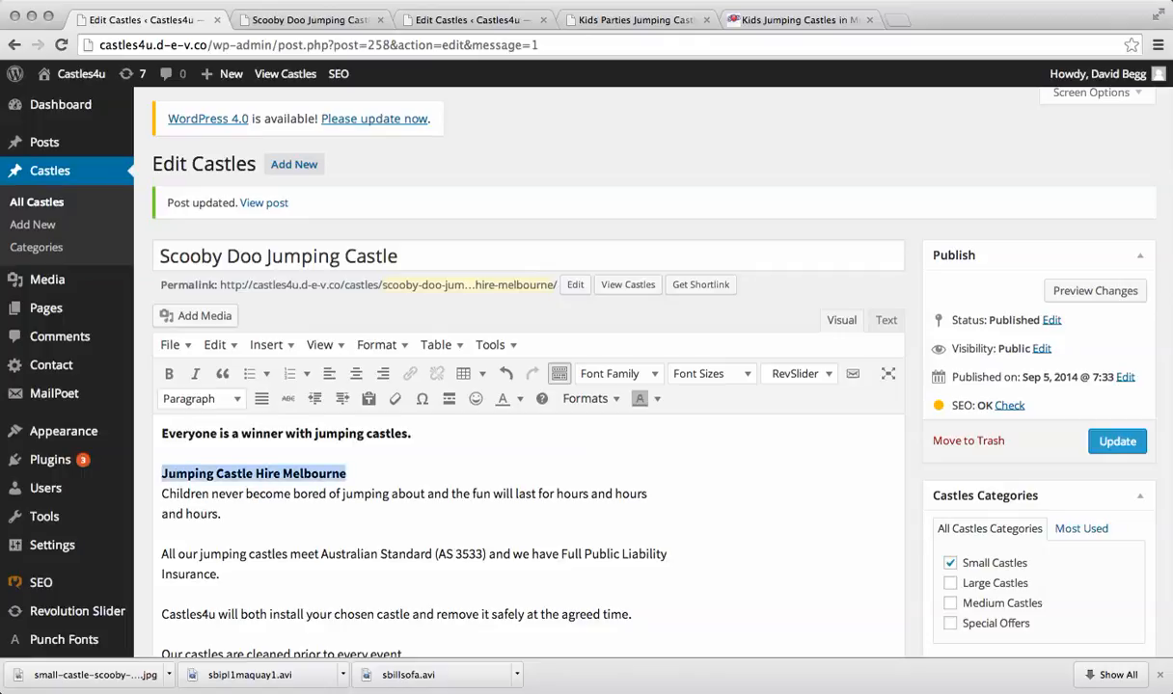
{"action": "left_click", "coordinate": [200, 398]}
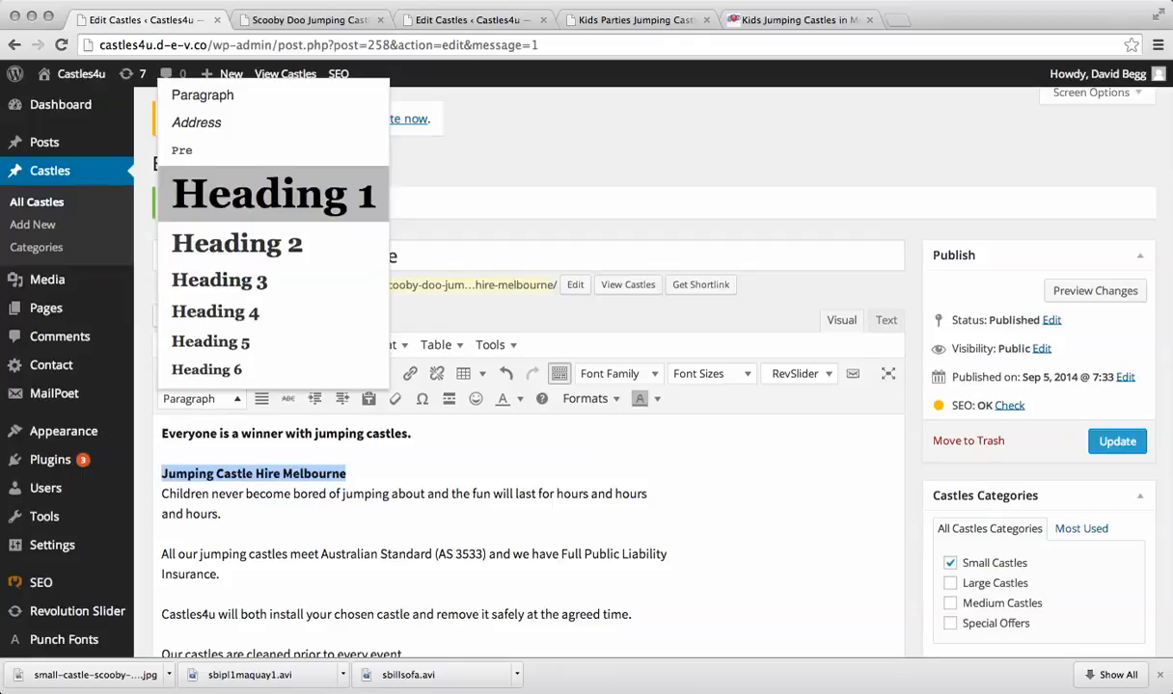
{"action": "left_click", "coordinate": [273, 194]}
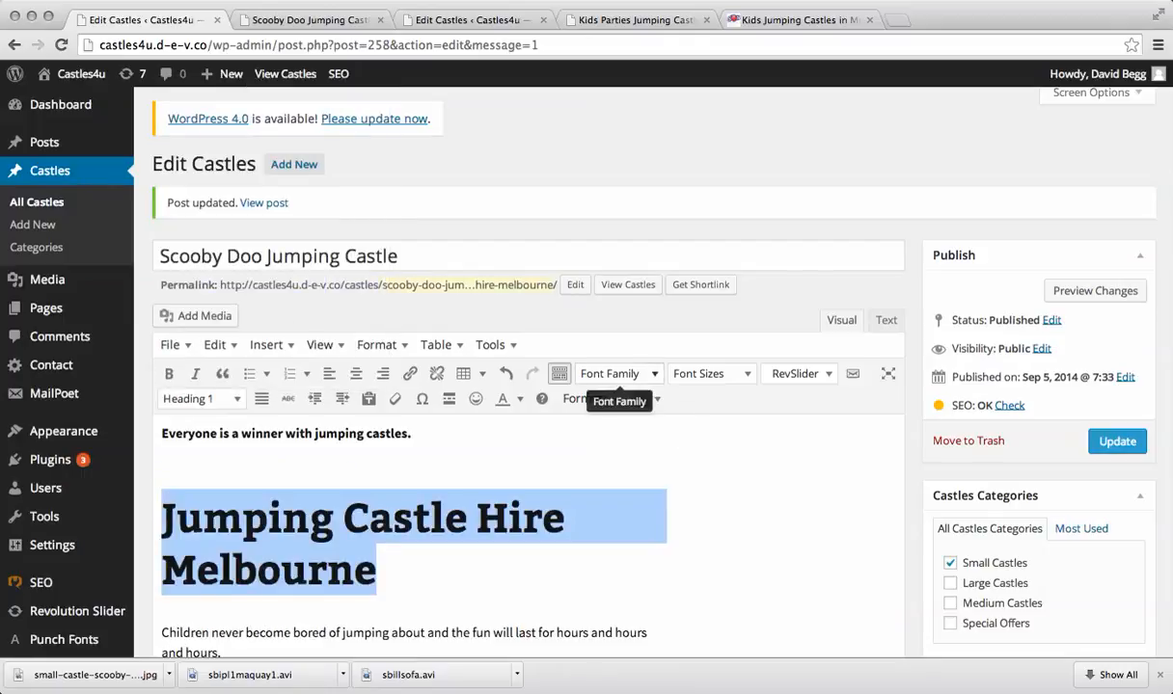
{"action": "left_click", "coordinate": [617, 373]}
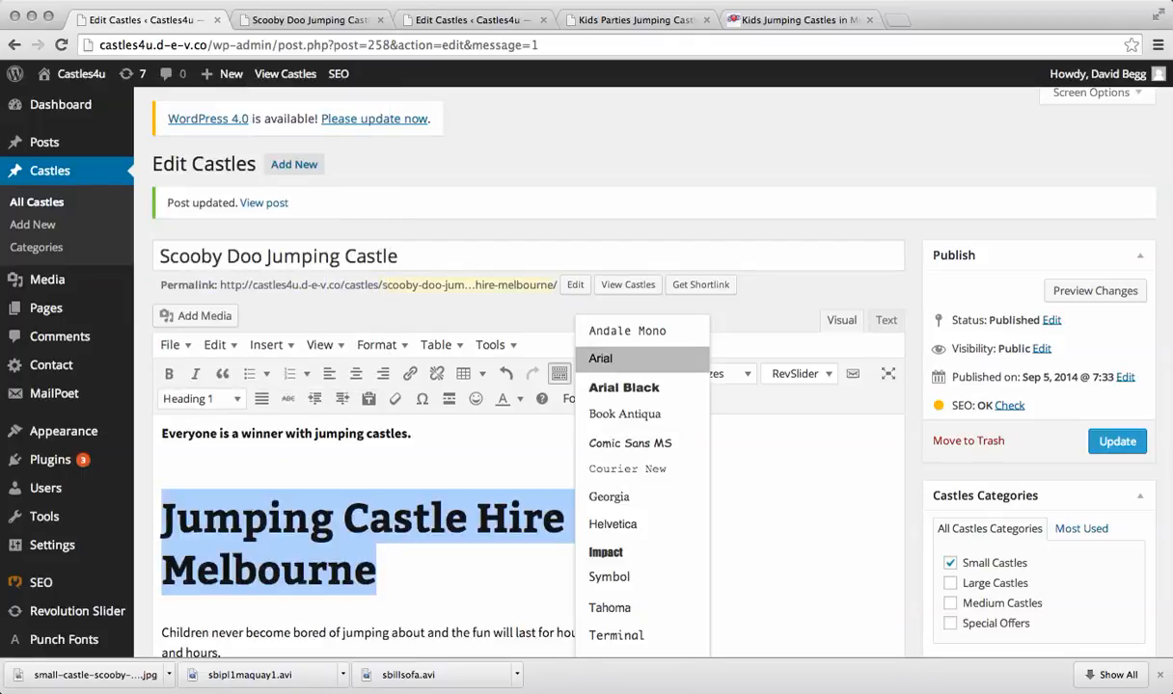
{"action": "left_click", "coordinate": [607, 358]}
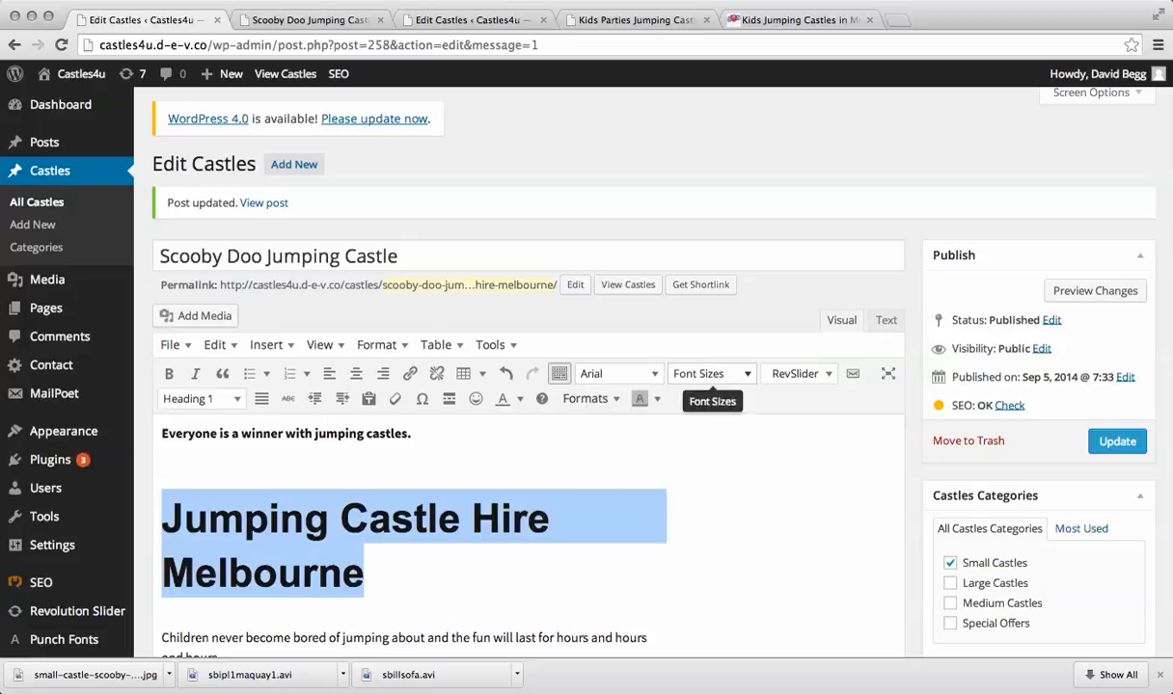
{"action": "left_click", "coordinate": [704, 373]}
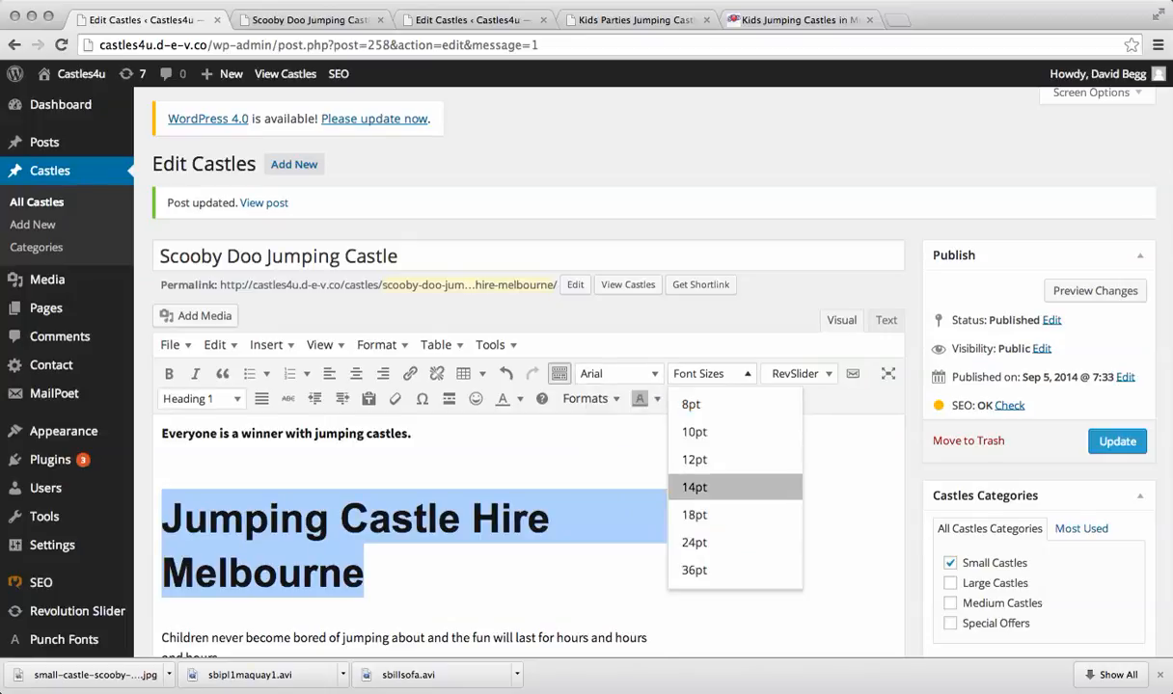
{"action": "left_click", "coordinate": [713, 487]}
Close up the gap above "Jumping Castle Hire Melbourne", leaving one blank line below the opening sentence
{"action": "left_click", "coordinate": [162, 526]}
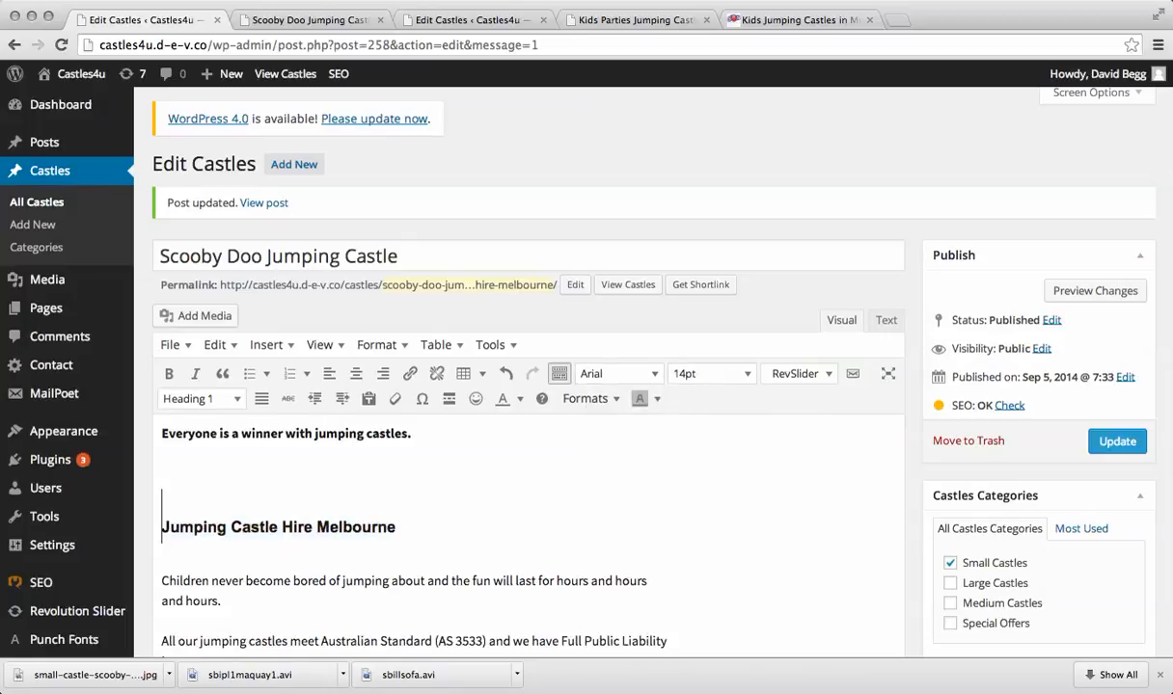
{"action": "key", "text": "BackSpace"}
{"action": "key", "text": "BackSpace"}
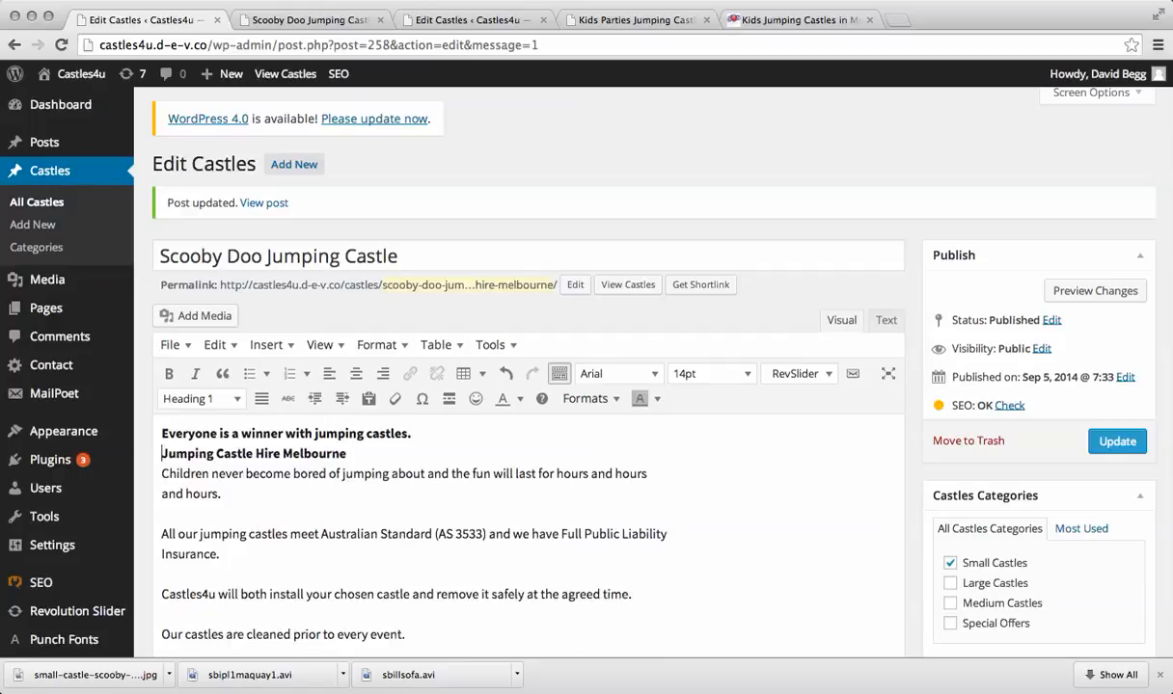
{"action": "key", "text": "Return"}
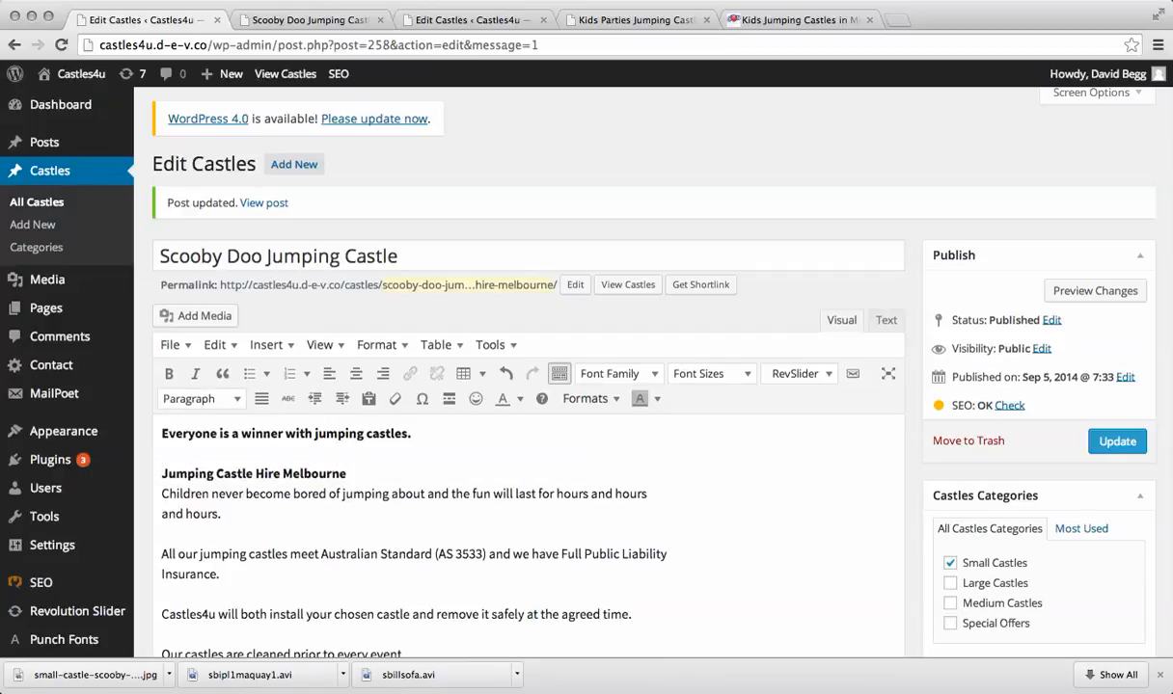
Format the sentence "We have a wide range of castles available to accommodate any theme or budget." as Heading 2 at 12pt
{"action": "scroll", "coordinate": [528, 530], "scroll_direction": "down", "scroll_amount": 5}
{"action": "scroll", "coordinate": [527, 530], "scroll_direction": "down", "scroll_amount": 5}
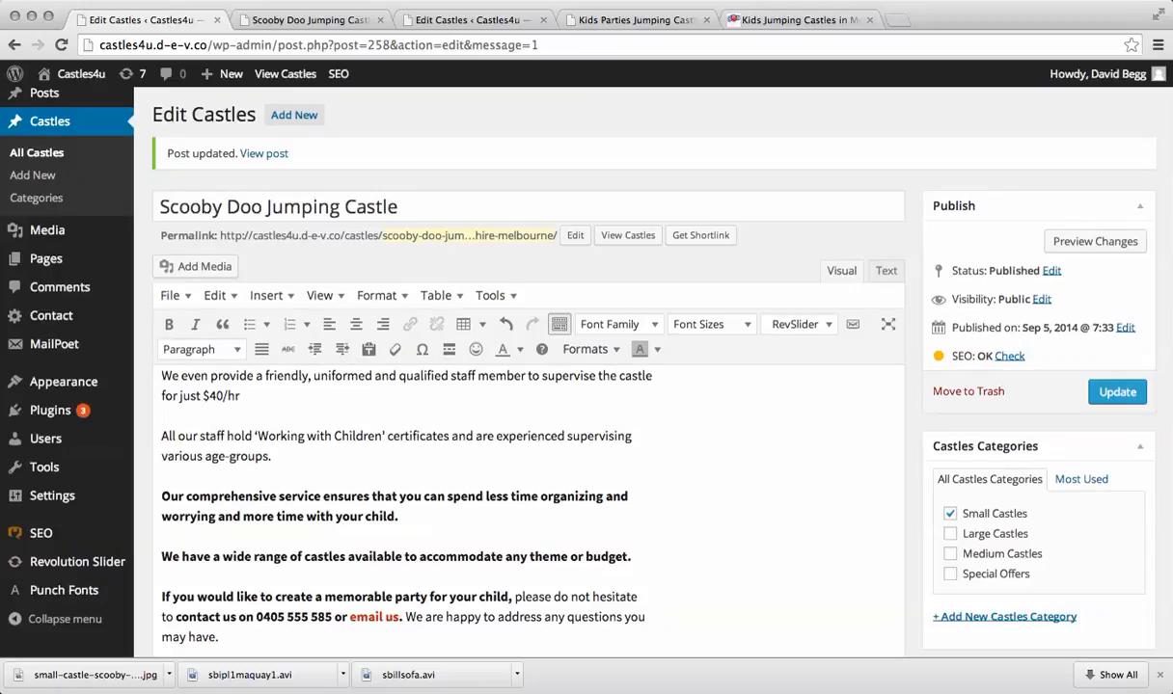
{"action": "left_click_drag", "start_coordinate": [632, 556], "coordinate": [157, 556]}
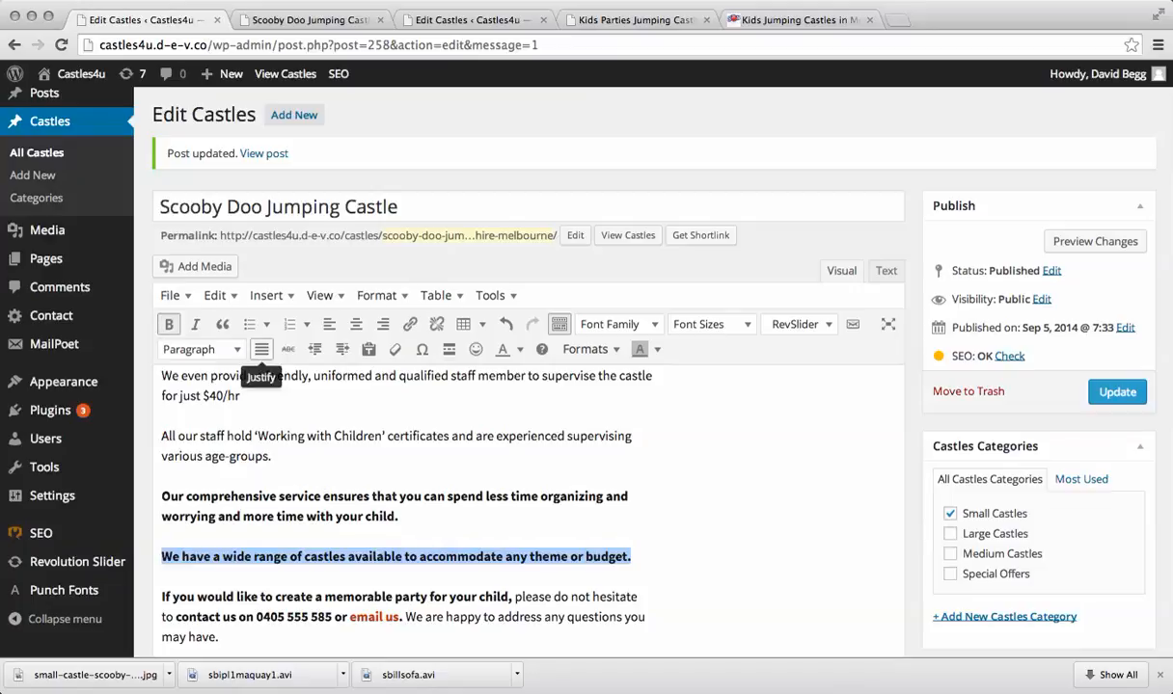
{"action": "left_click", "coordinate": [201, 350]}
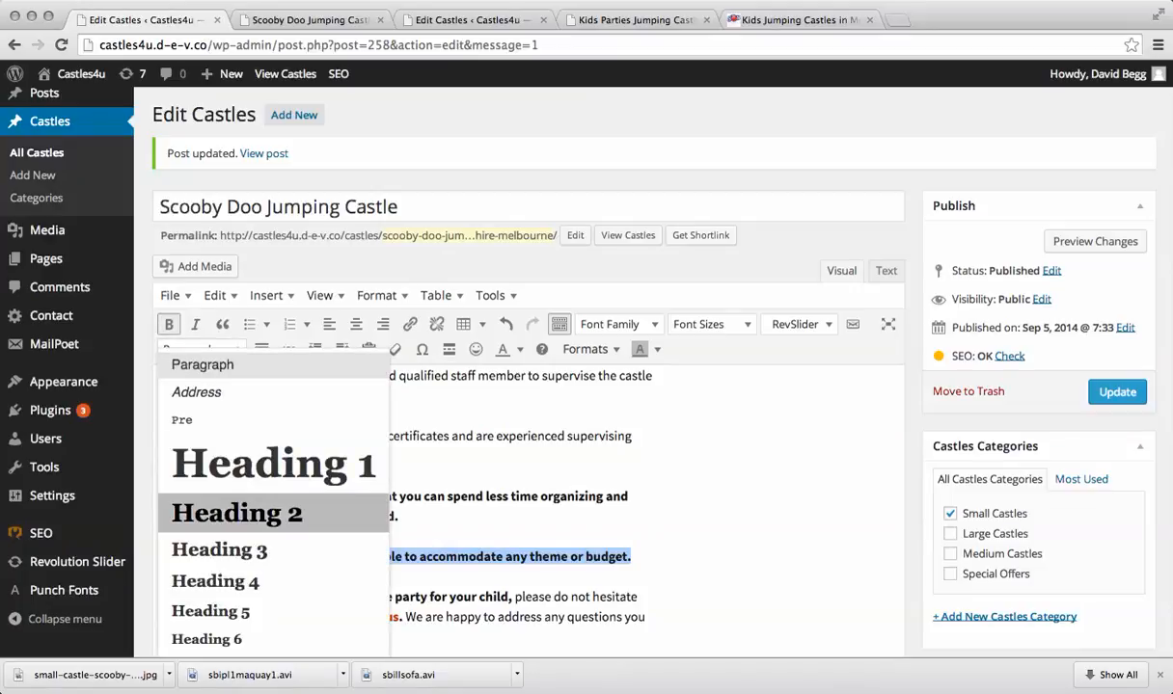
{"action": "left_click", "coordinate": [236, 513]}
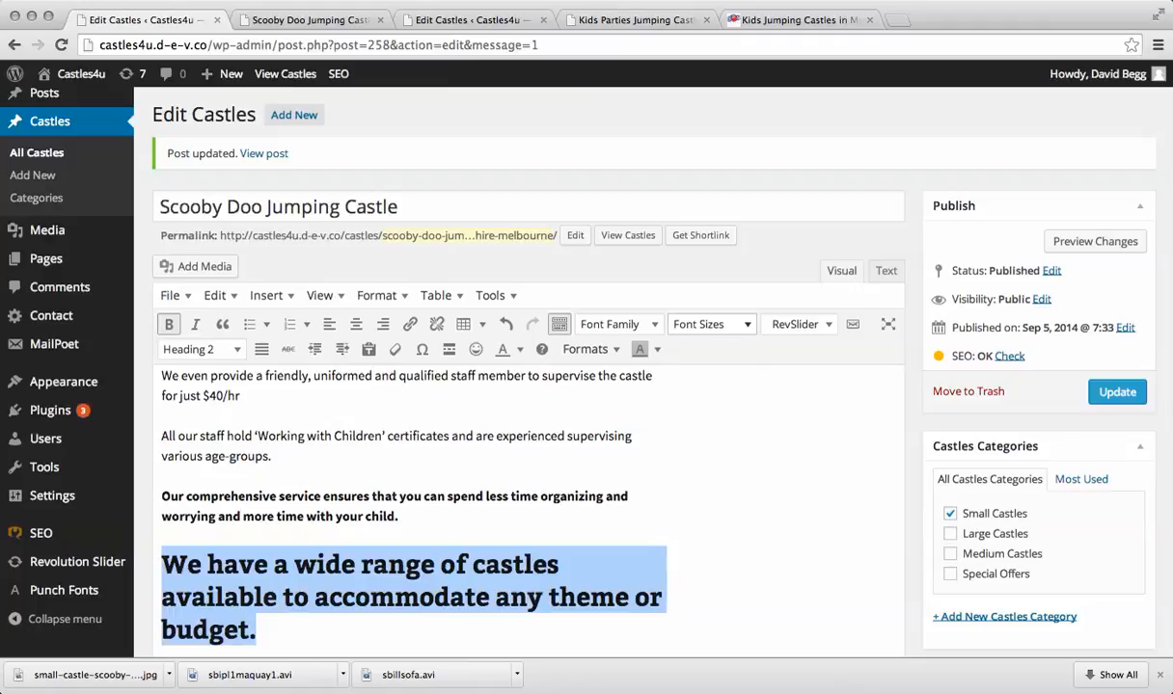
{"action": "left_click", "coordinate": [709, 324]}
{"action": "left_click", "coordinate": [695, 438]}
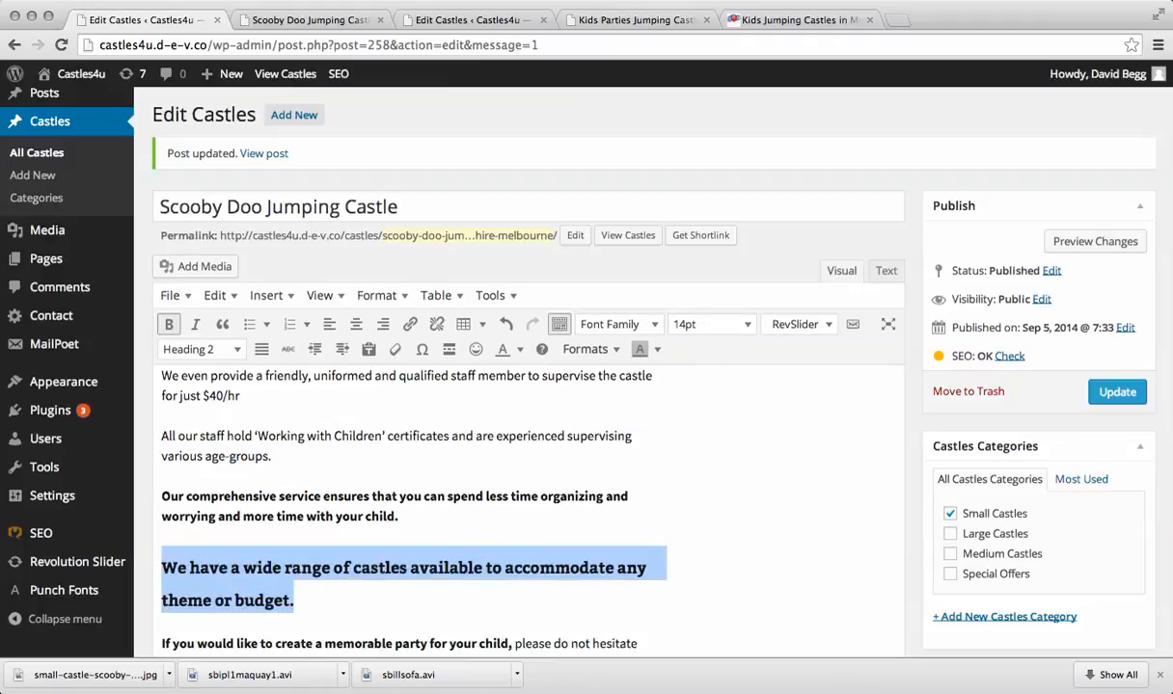
{"action": "left_click", "coordinate": [712, 325]}
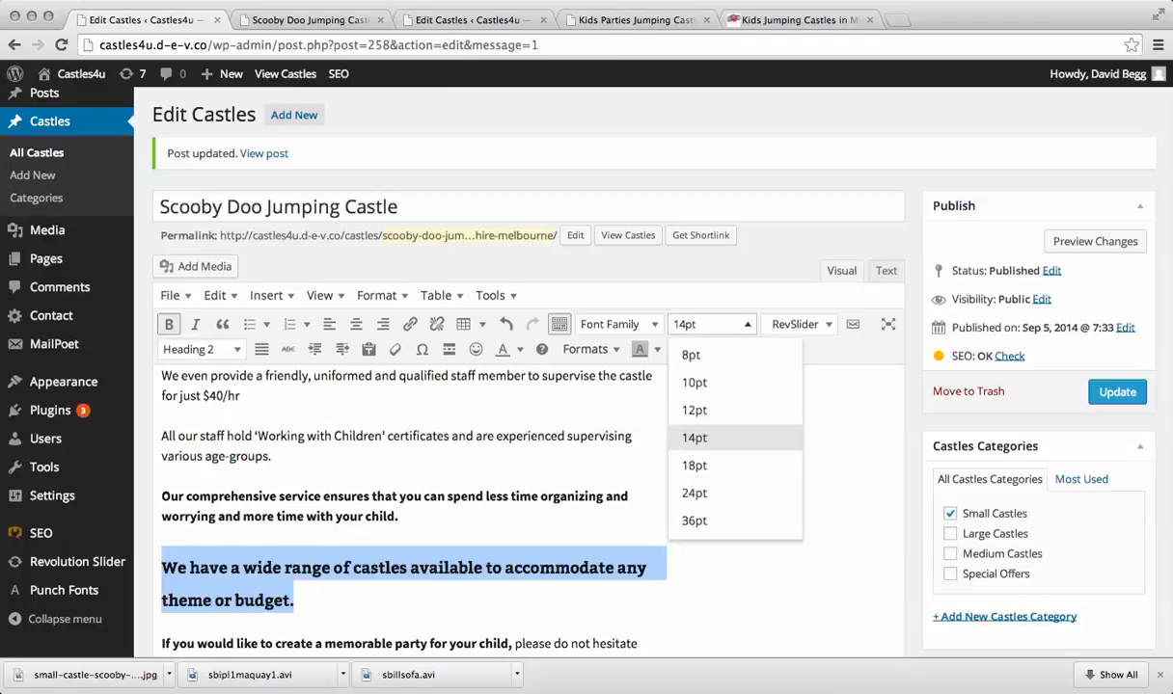
{"action": "left_click", "coordinate": [695, 409]}
{"action": "left_click", "coordinate": [162, 517]}
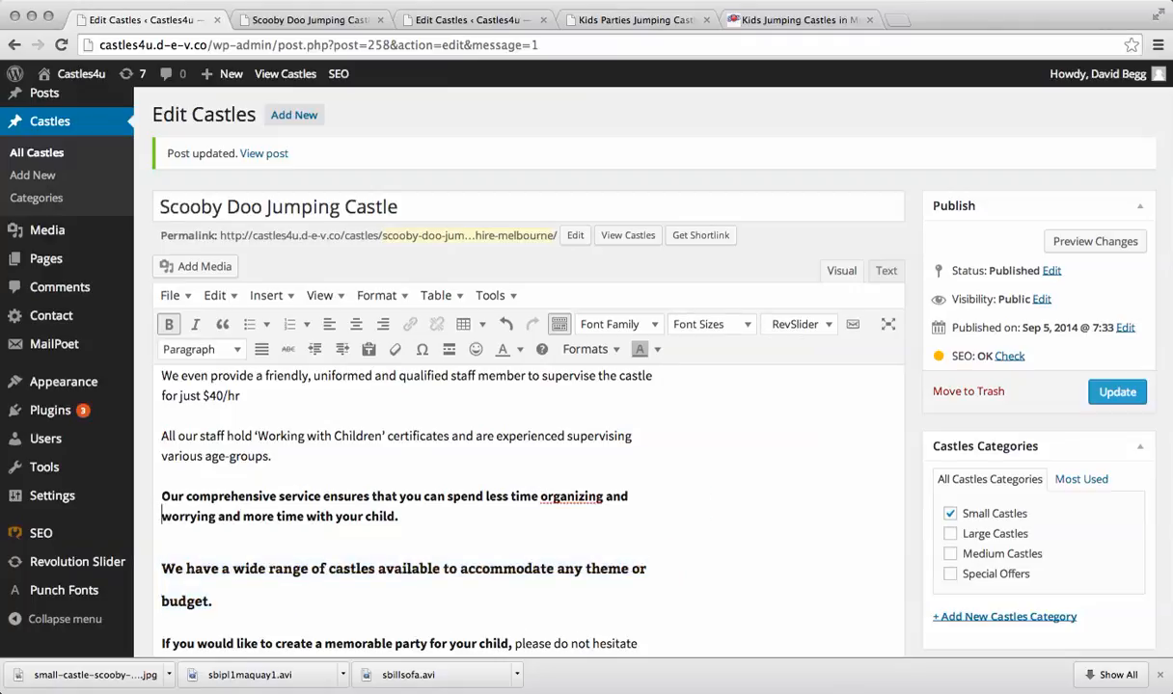
{"action": "left_click", "coordinate": [171, 600]}
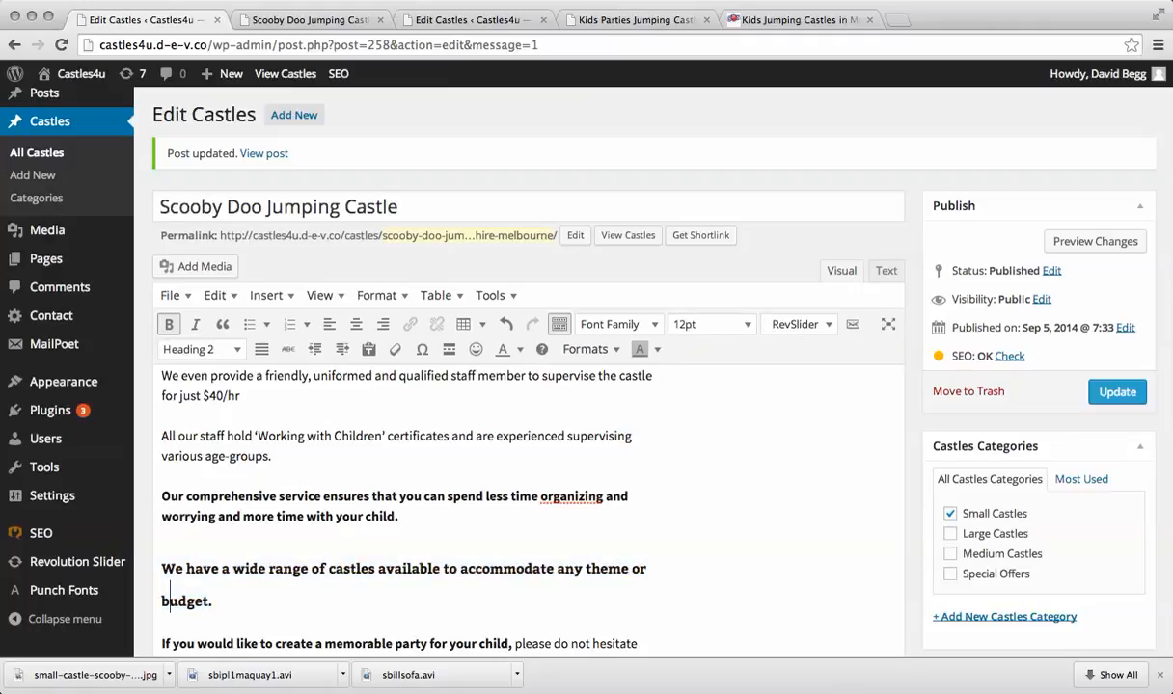
{"action": "triple_click", "coordinate": [198, 600]}
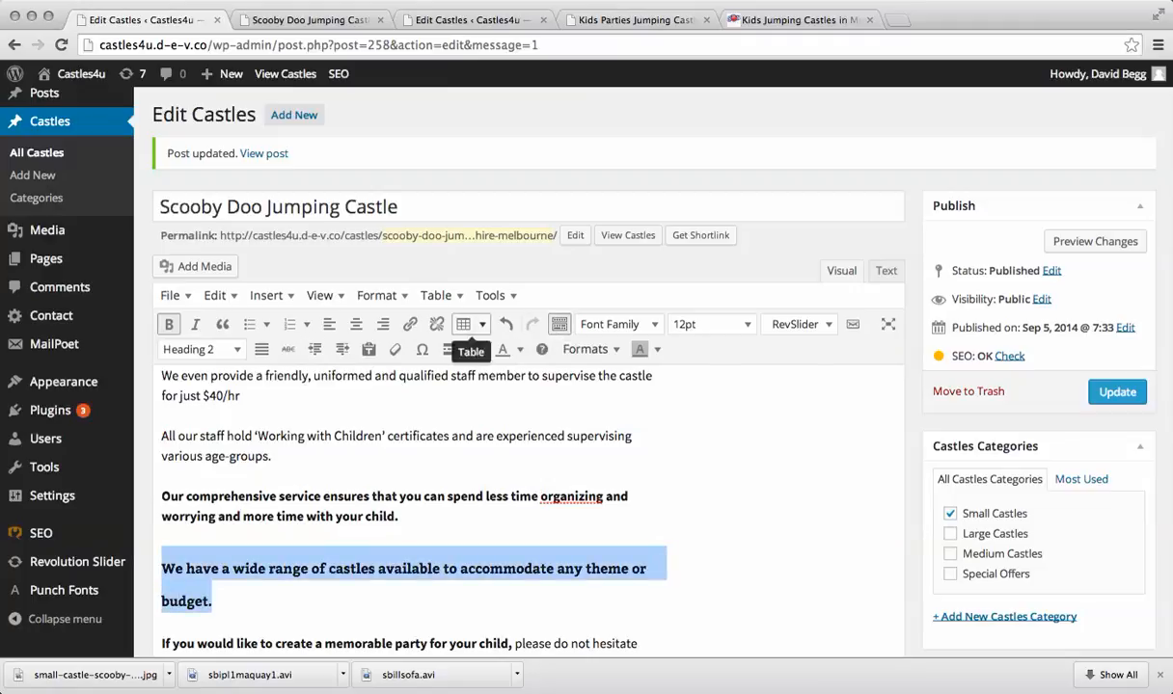
{"action": "left_click", "coordinate": [162, 456]}
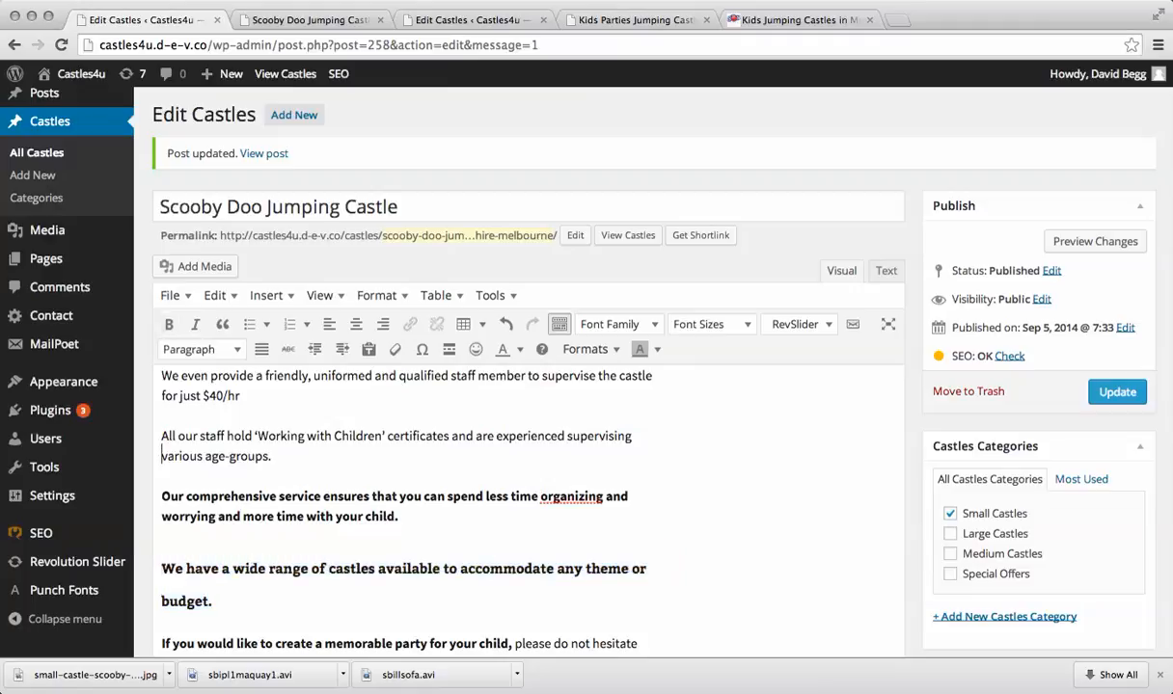
Set the font of the castle's entire content to Arial and update the published castle
{"action": "scroll", "coordinate": [162, 456], "scroll_direction": "down", "scroll_amount": 3}
{"action": "scroll", "coordinate": [561, 437], "scroll_direction": "up", "scroll_amount": 1}
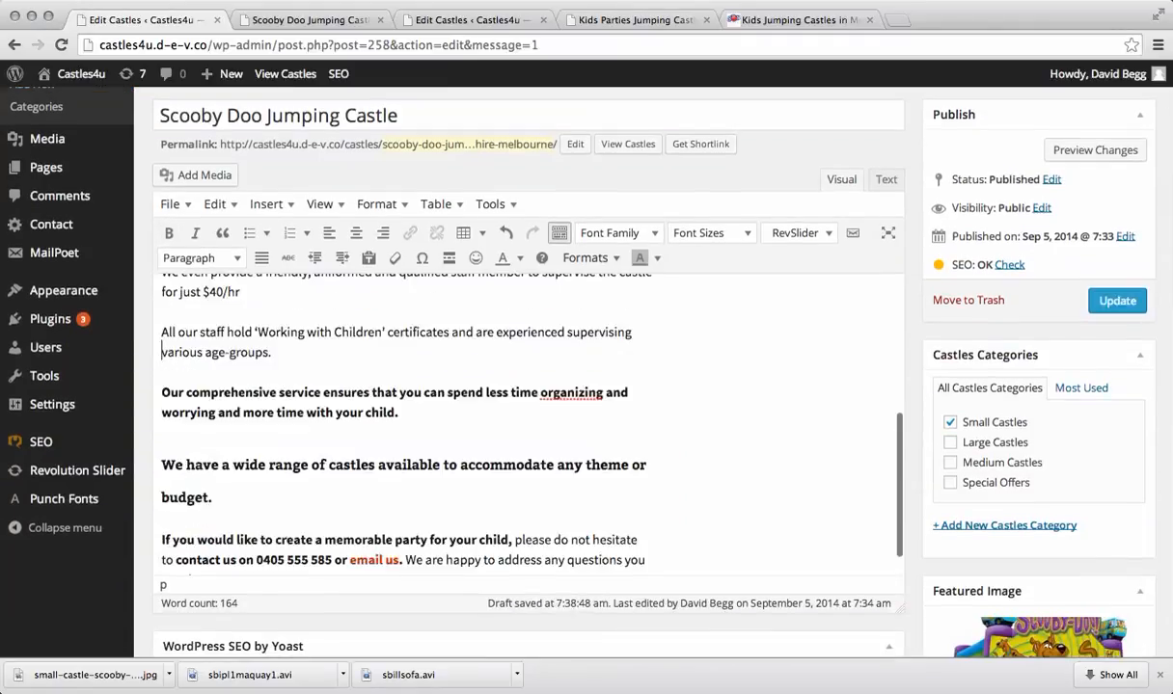
{"action": "left_click", "coordinate": [591, 460]}
{"action": "key", "text": "super+a"}
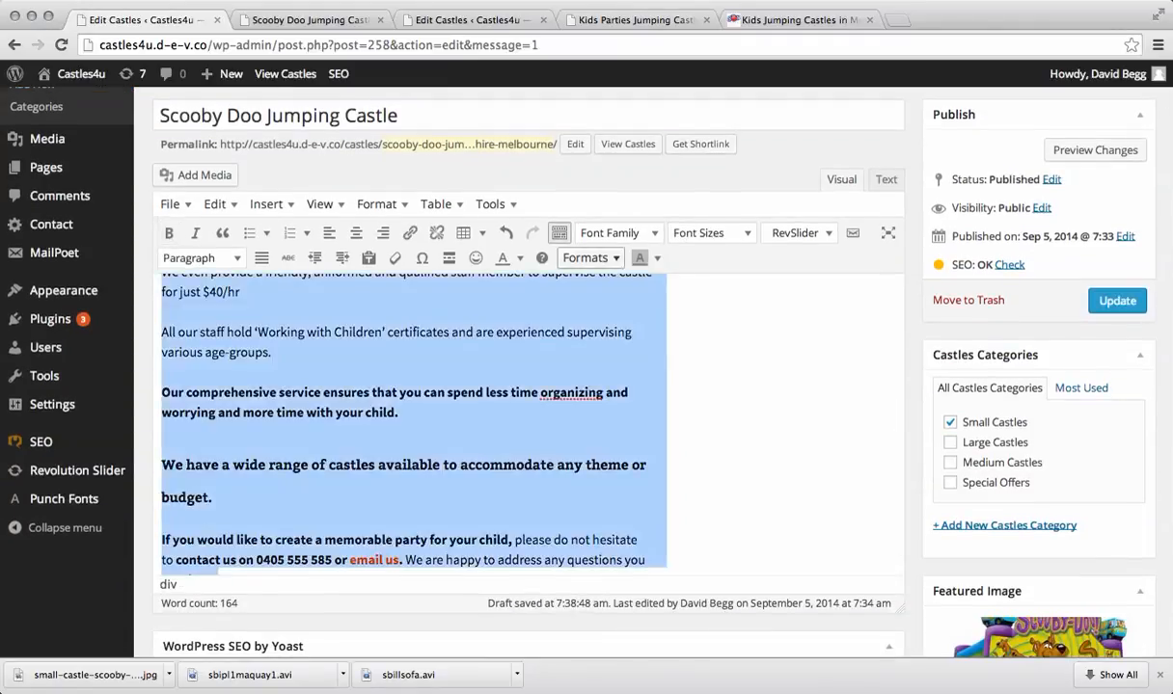
{"action": "left_click", "coordinate": [618, 232]}
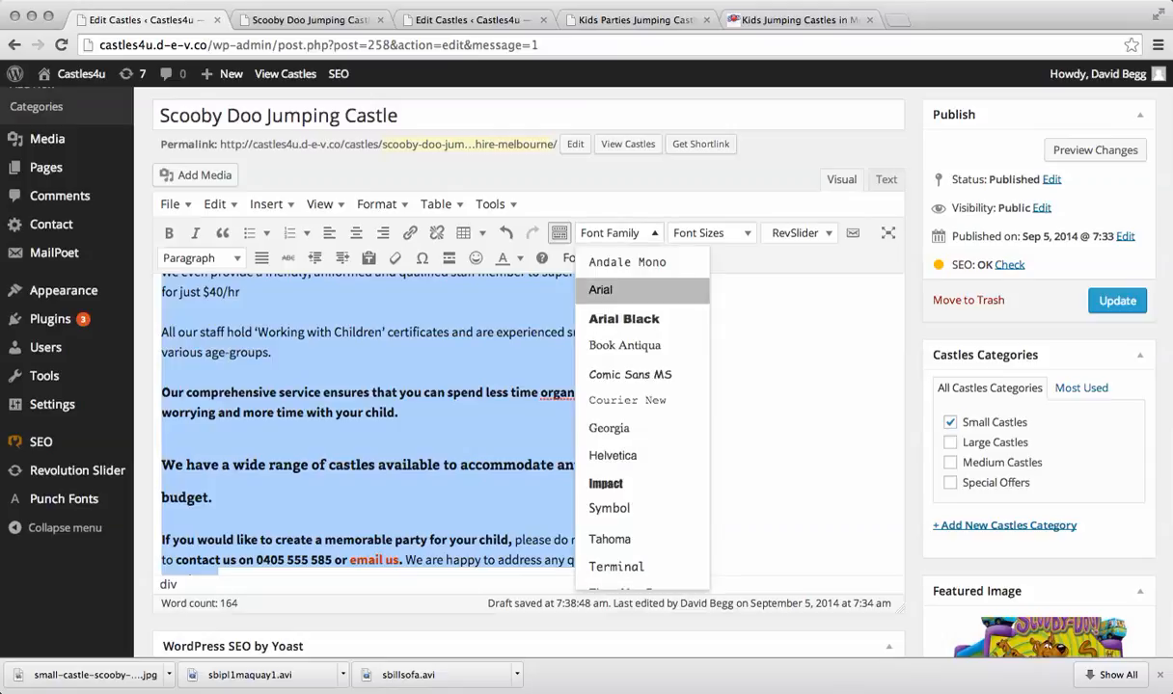
{"action": "left_click", "coordinate": [618, 289]}
{"action": "left_click", "coordinate": [163, 507]}
{"action": "scroll", "coordinate": [528, 424], "scroll_direction": "up", "scroll_amount": 5}
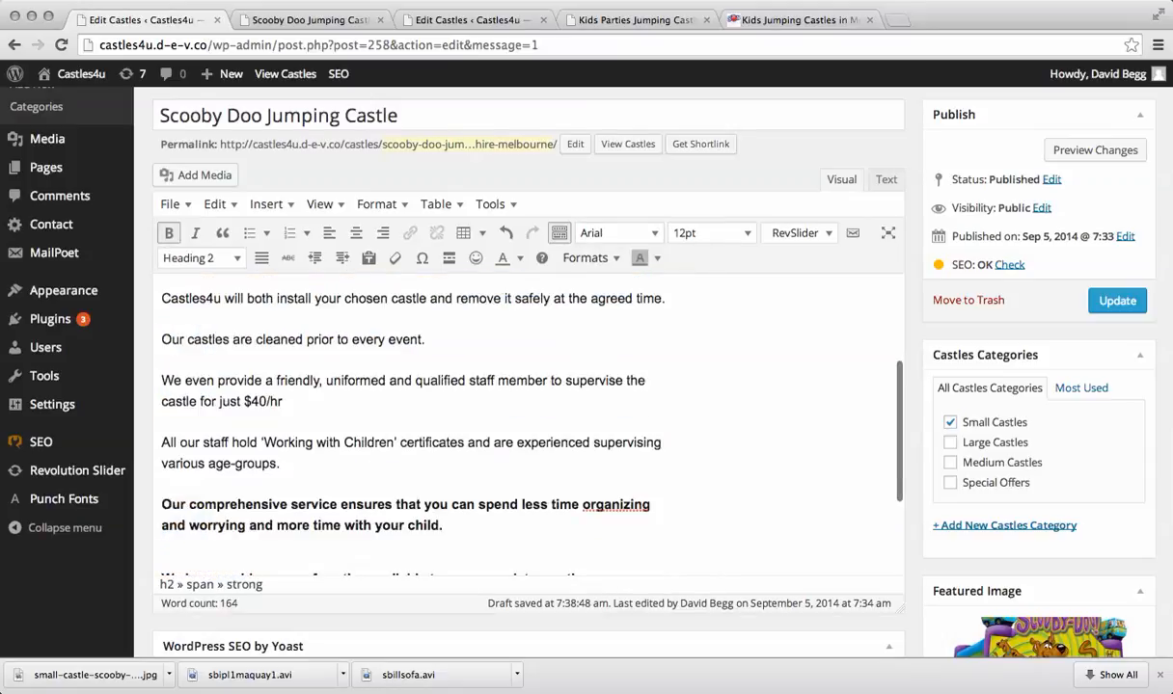
{"action": "left_click", "coordinate": [1116, 447]}
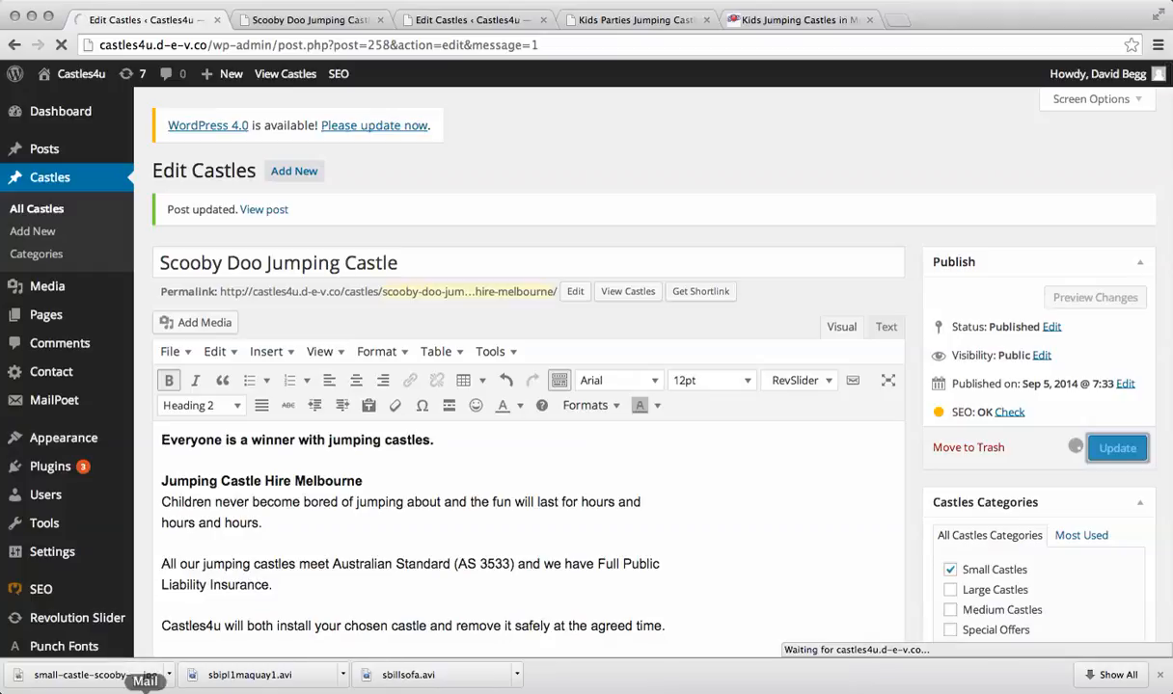
Switch to Firefox, reload the live Scooby Doo castle page and close the old SEOquake density report
{"action": "left_click", "coordinate": [90, 689]}
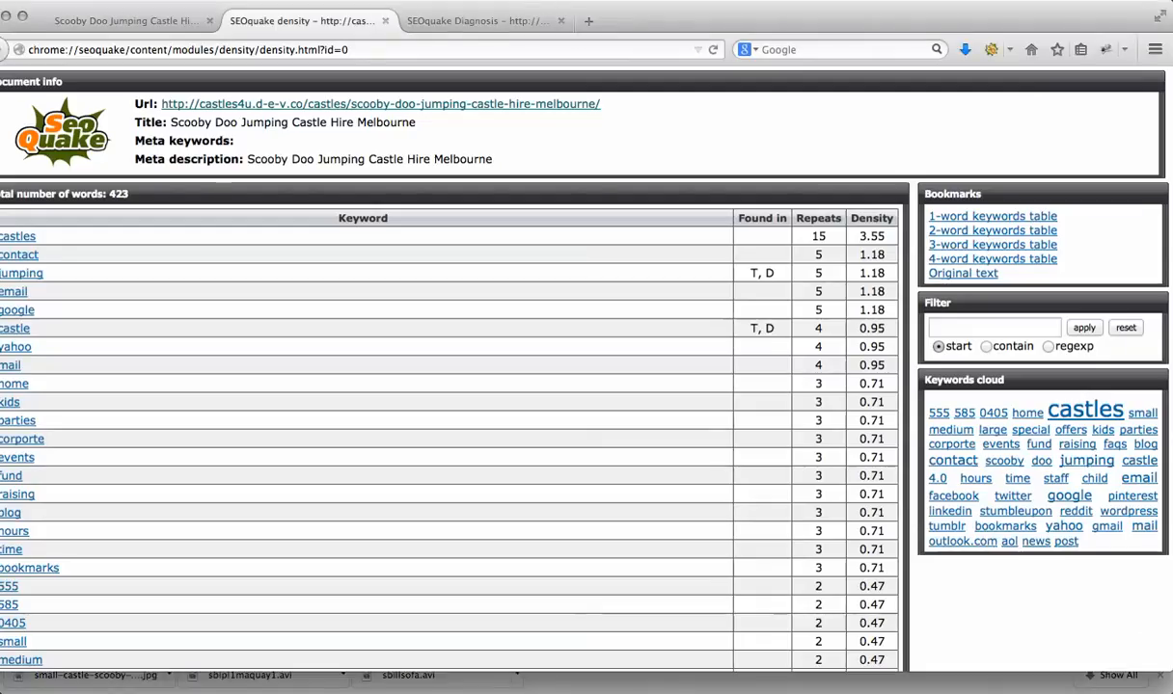
{"action": "left_click", "coordinate": [126, 20]}
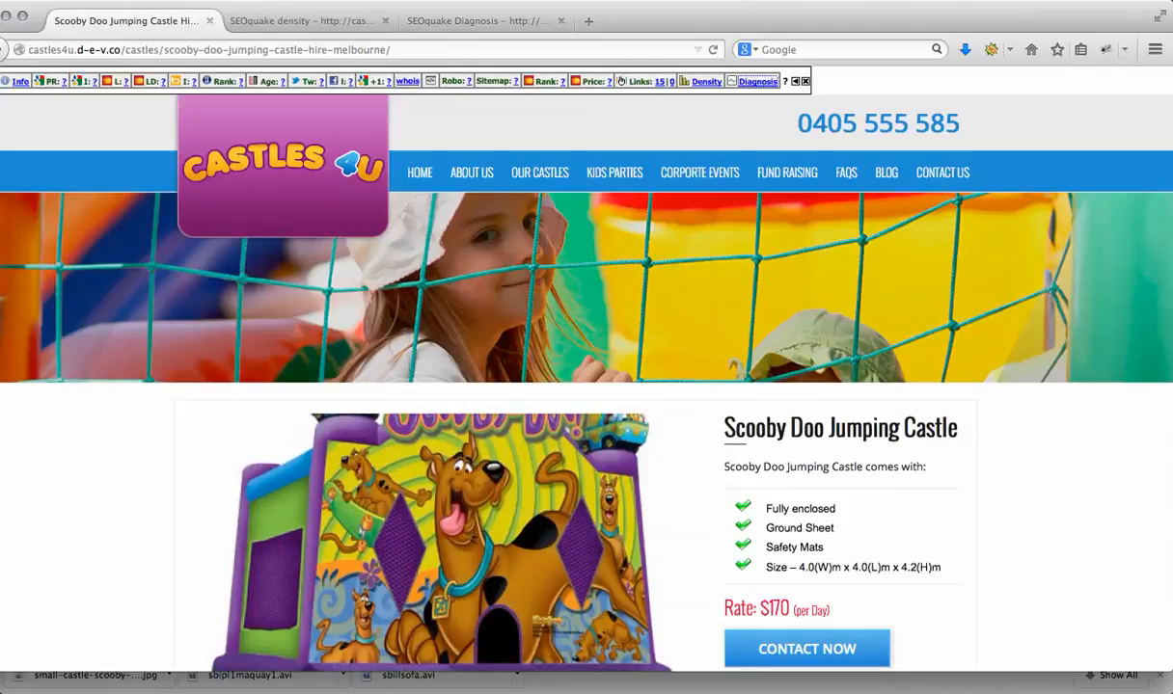
{"action": "left_click", "coordinate": [712, 49]}
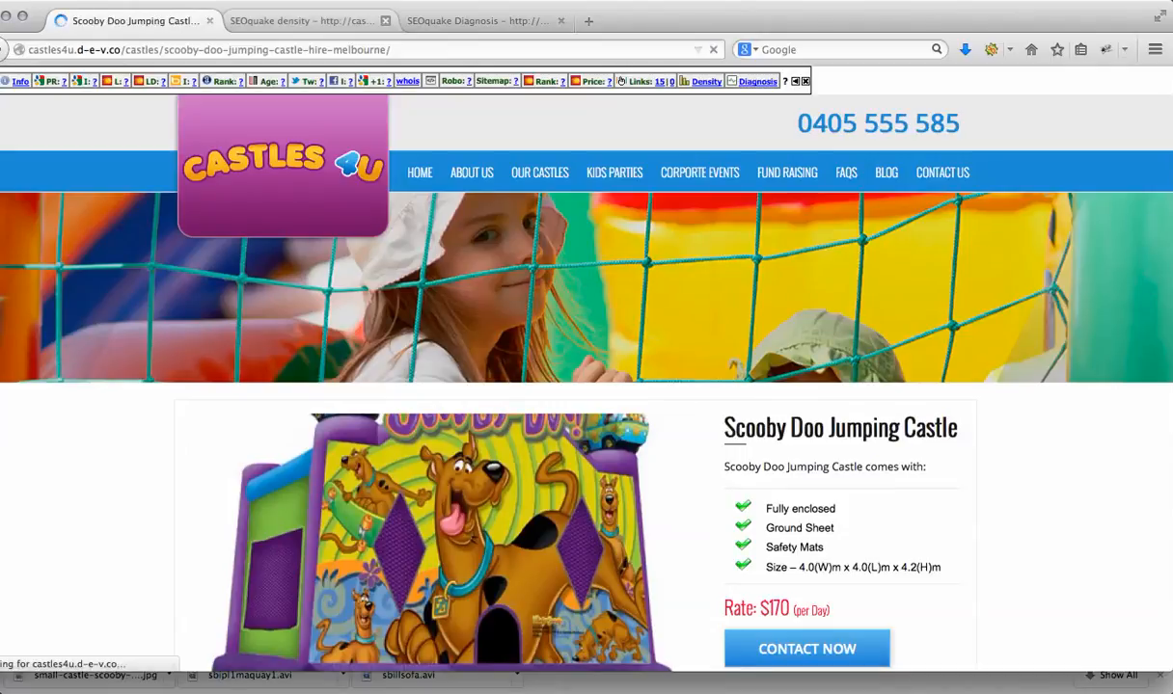
{"action": "left_click", "coordinate": [385, 20]}
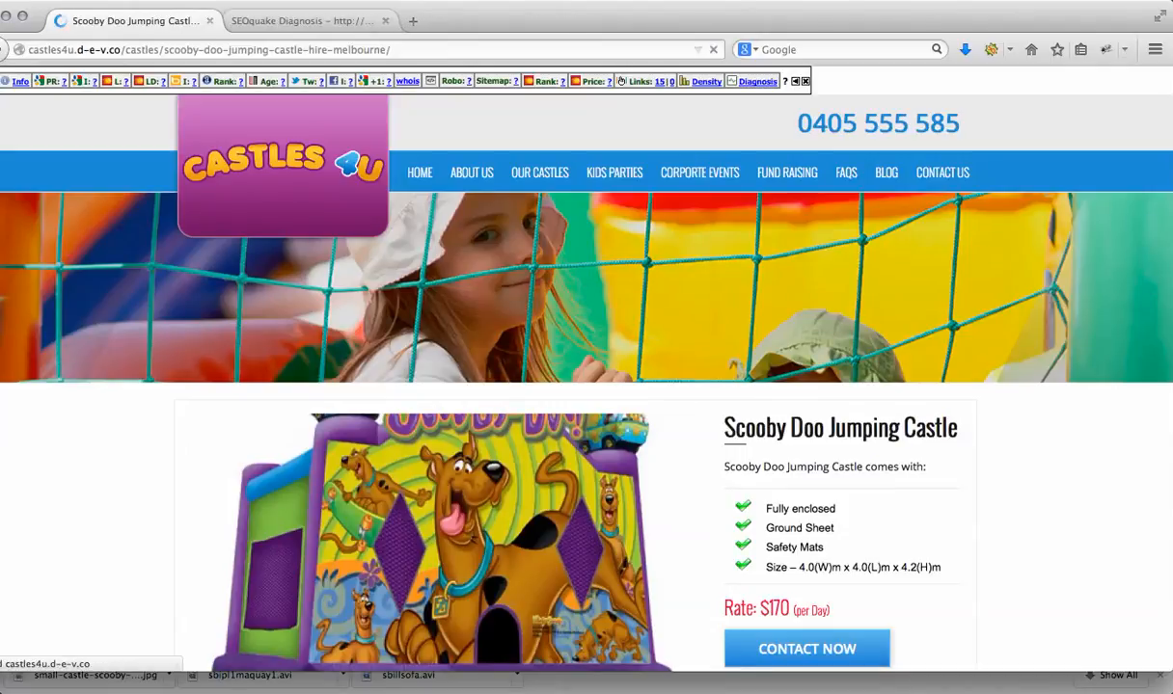
Close the old SEOquake diagnosis report and open the Scooby Doo Jumping Castle's detail page from the site's Small Castles range
{"action": "left_click", "coordinate": [367, 20]}
{"action": "left_click", "coordinate": [385, 20]}
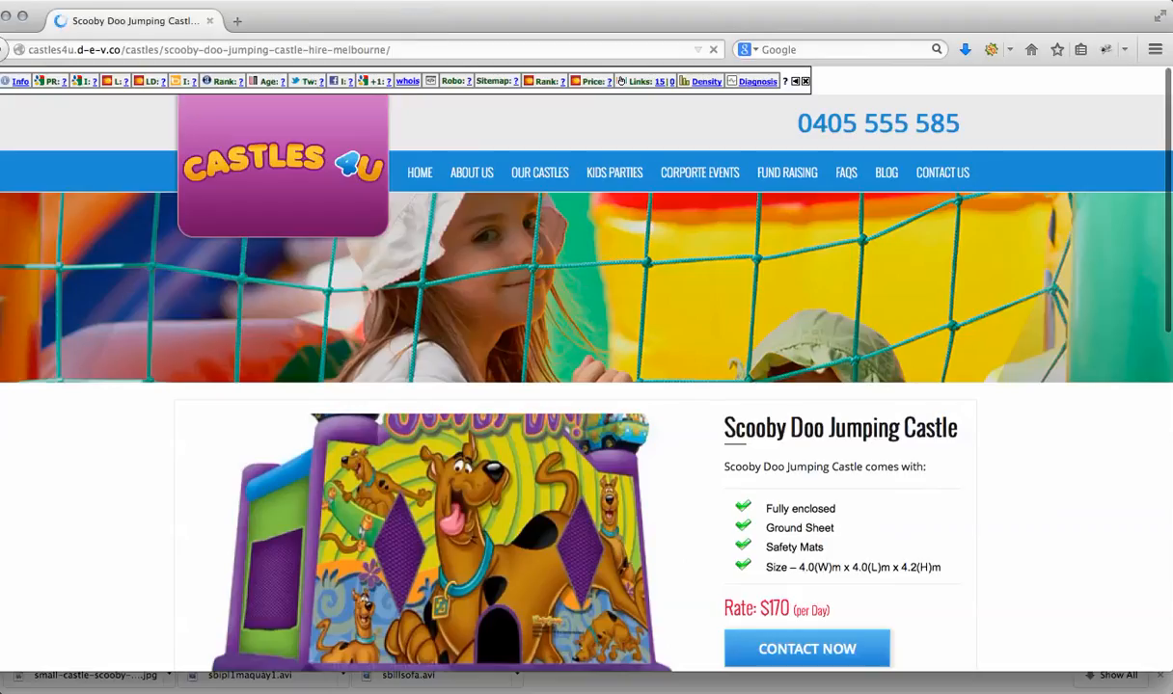
{"action": "mouse_move", "coordinate": [539, 172]}
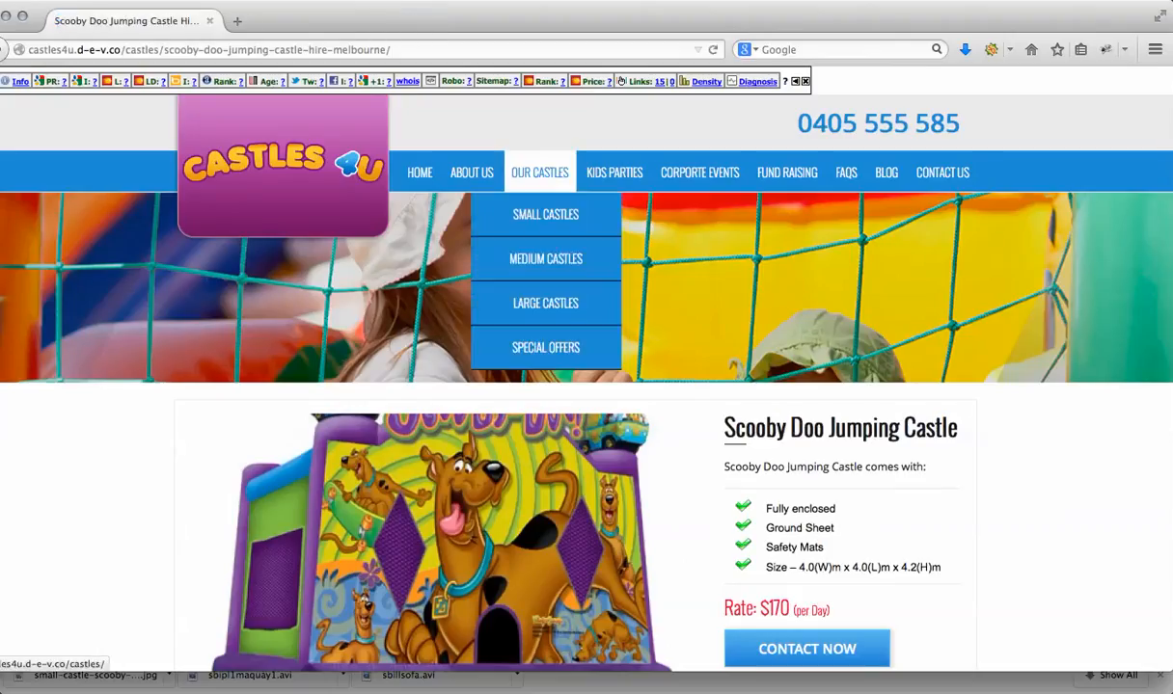
{"action": "left_click", "coordinate": [545, 214]}
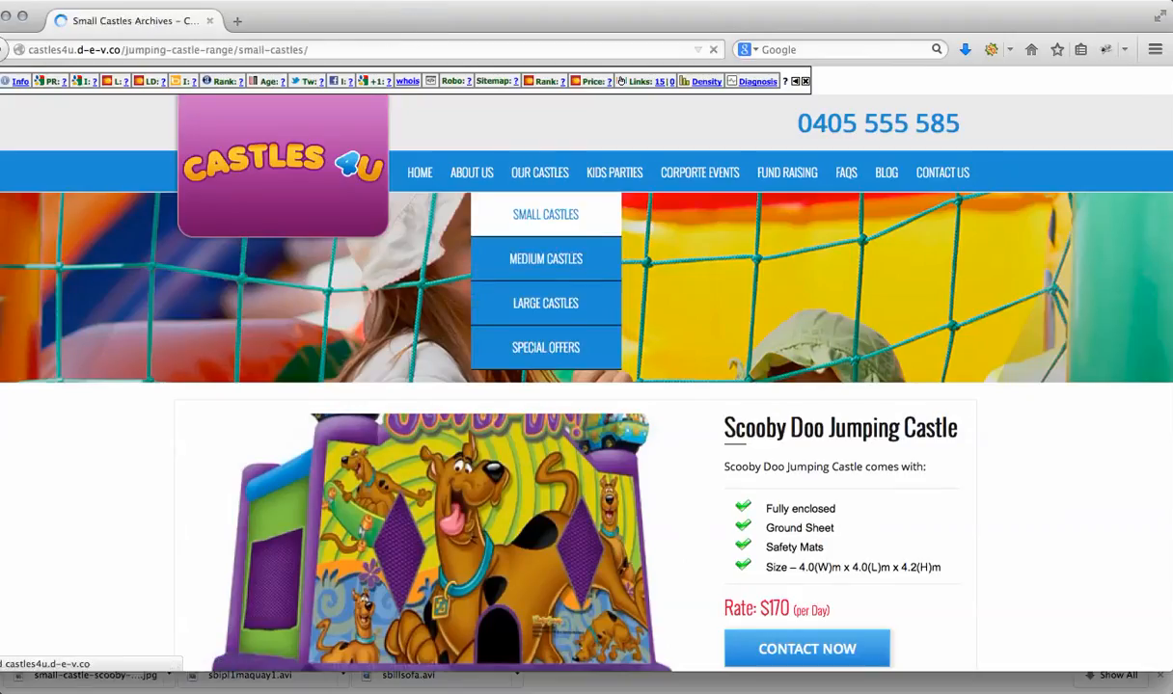
{"action": "scroll", "coordinate": [595, 436], "scroll_direction": "down", "scroll_amount": 3}
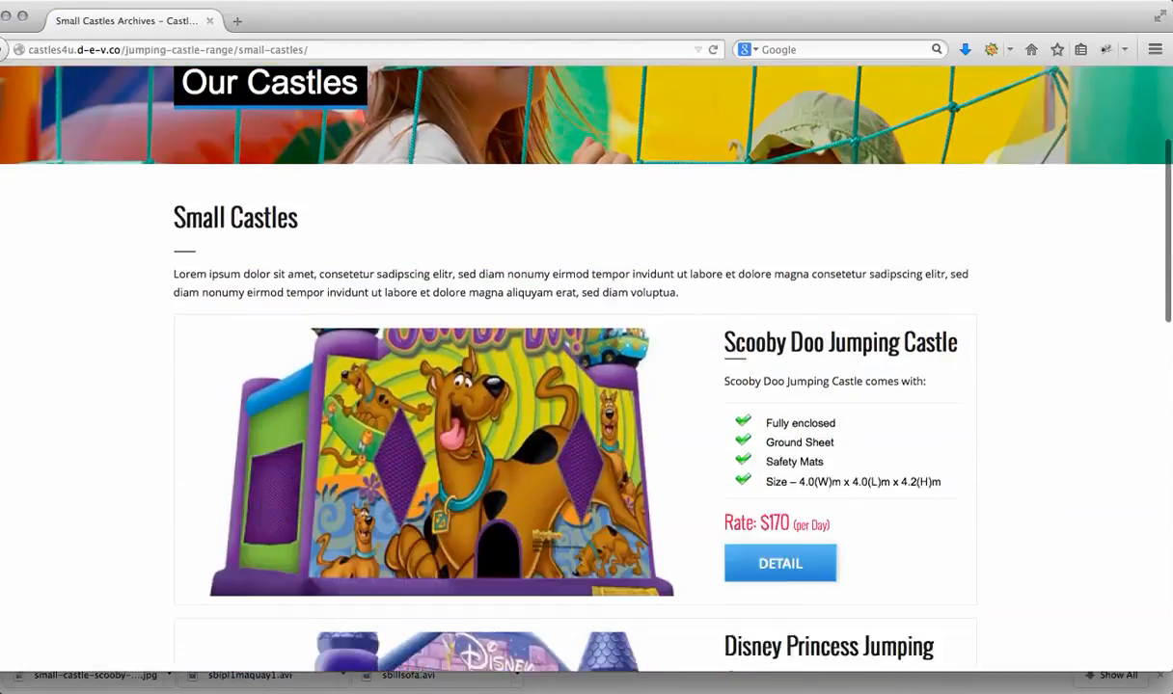
{"action": "left_click", "coordinate": [780, 500]}
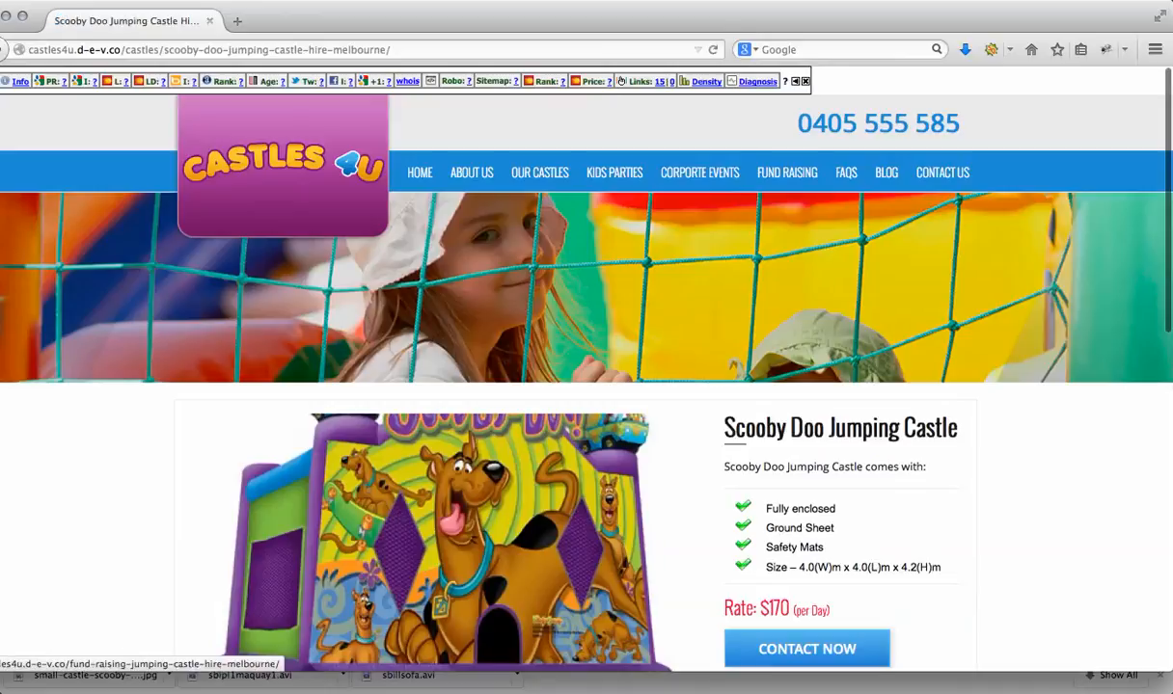
Run an SEOquake diagnosis on the Scooby Doo castle page and examine its URL, title, meta description, meta keywords, headings and remaining checks
{"action": "left_click", "coordinate": [757, 81]}
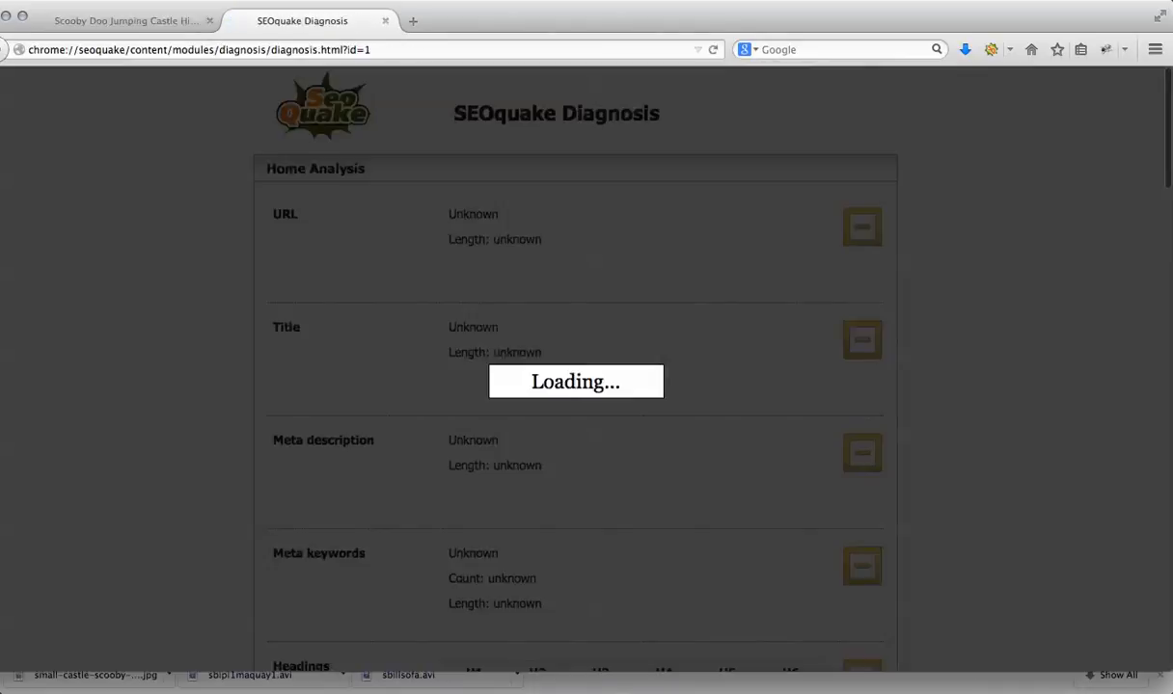
{"action": "scroll", "coordinate": [575, 367], "scroll_direction": "down", "scroll_amount": 5}
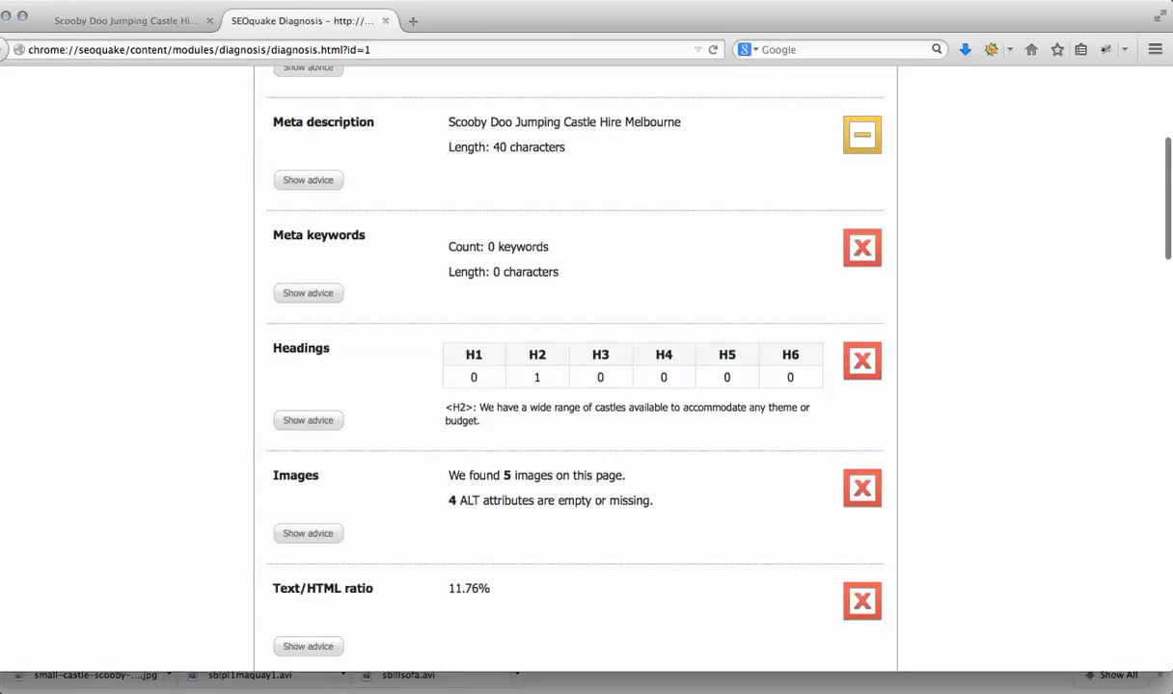
{"action": "scroll", "coordinate": [575, 367], "scroll_direction": "up", "scroll_amount": 3}
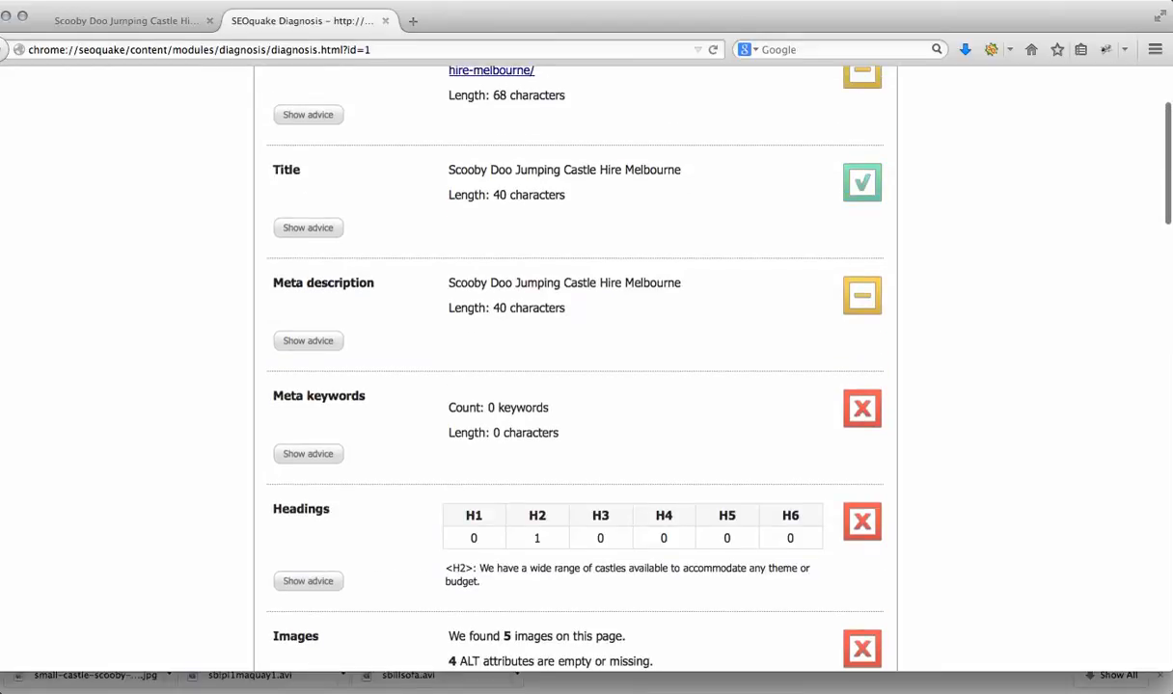
{"action": "scroll", "coordinate": [575, 366], "scroll_direction": "up", "scroll_amount": 3}
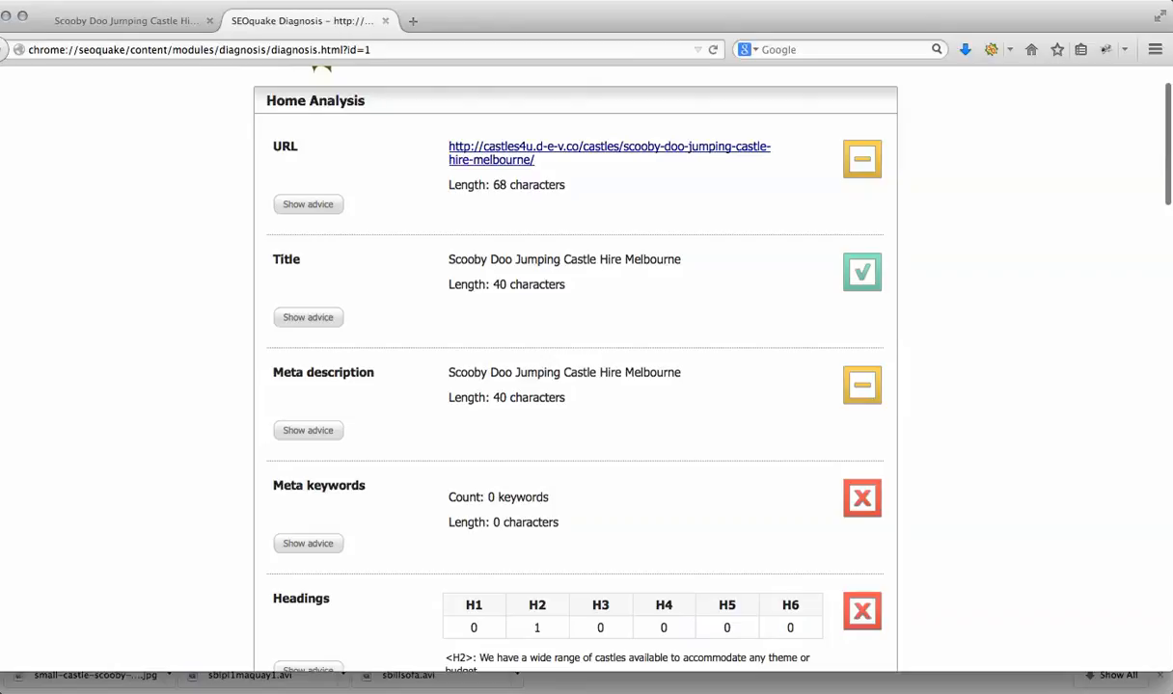
{"action": "scroll", "coordinate": [579, 367], "scroll_direction": "down", "scroll_amount": 20}
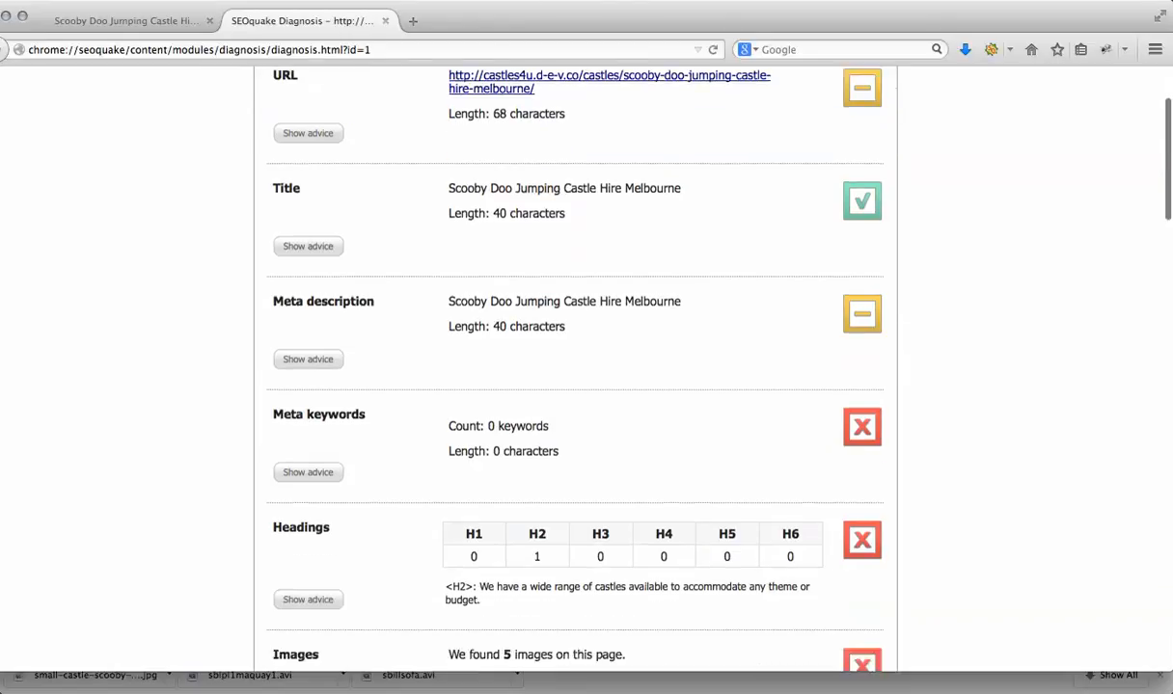
{"action": "scroll", "coordinate": [579, 366], "scroll_direction": "down", "scroll_amount": 10}
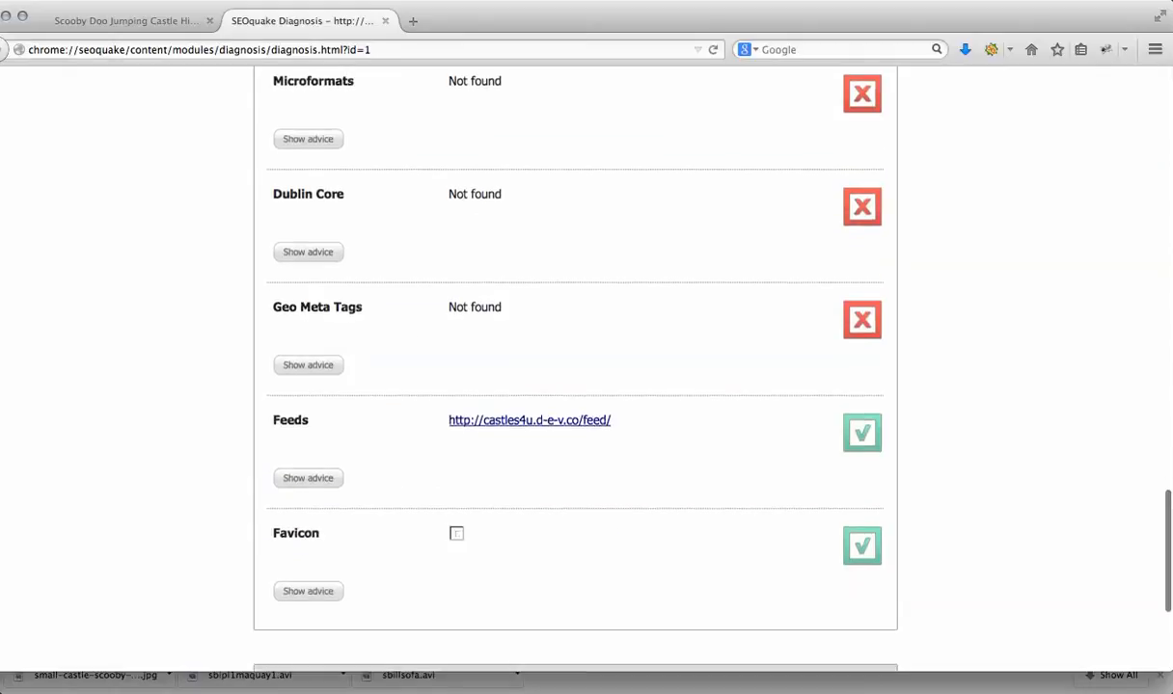
{"action": "scroll", "coordinate": [578, 366], "scroll_direction": "up", "scroll_amount": 20}
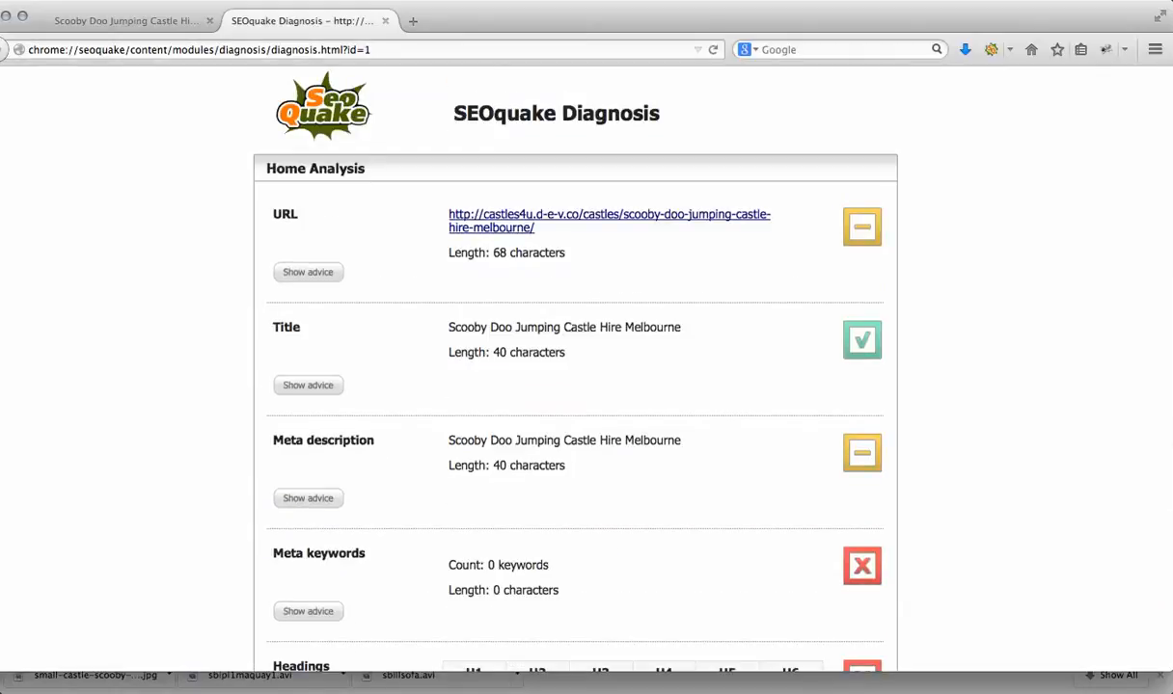
{"action": "scroll", "coordinate": [578, 367], "scroll_direction": "down", "scroll_amount": 3}
{"action": "scroll", "coordinate": [579, 367], "scroll_direction": "up", "scroll_amount": 4}
{"action": "scroll", "coordinate": [578, 367], "scroll_direction": "down", "scroll_amount": 5}
{"action": "scroll", "coordinate": [578, 366], "scroll_direction": "up", "scroll_amount": 6}
{"action": "scroll", "coordinate": [578, 367], "scroll_direction": "down", "scroll_amount": 5}
{"action": "scroll", "coordinate": [579, 366], "scroll_direction": "up", "scroll_amount": 5}
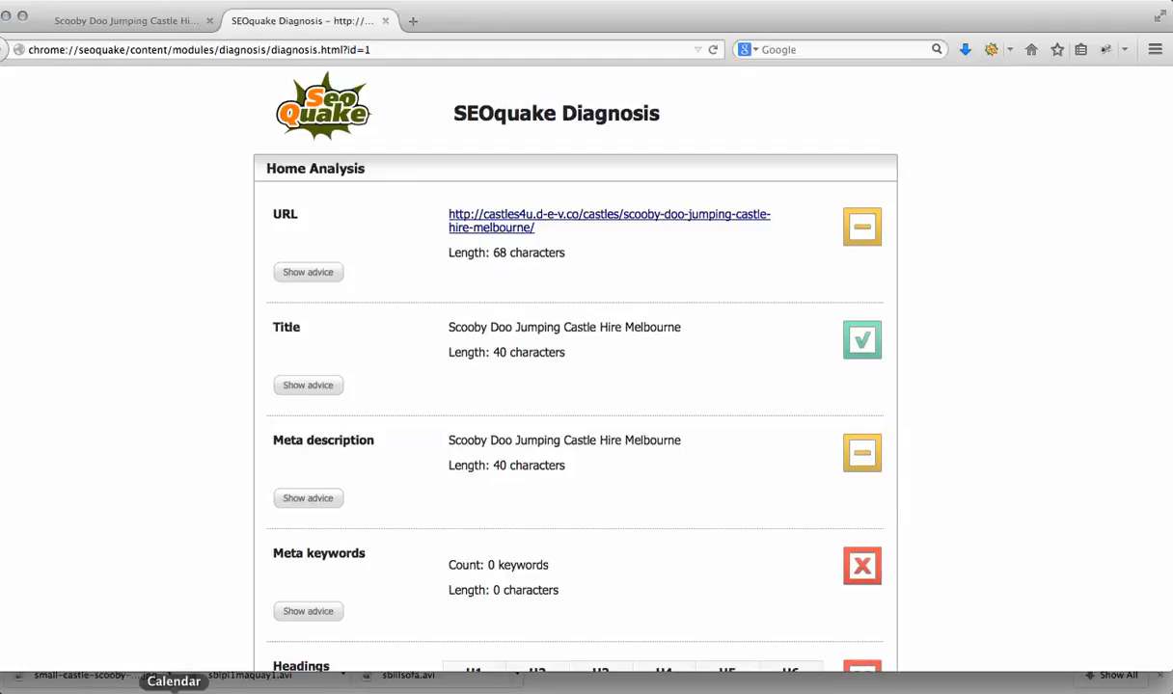
Switch to Chrome and look through the small castles listed on the existing castles4u.com.au site
{"action": "left_click", "coordinate": [118, 689]}
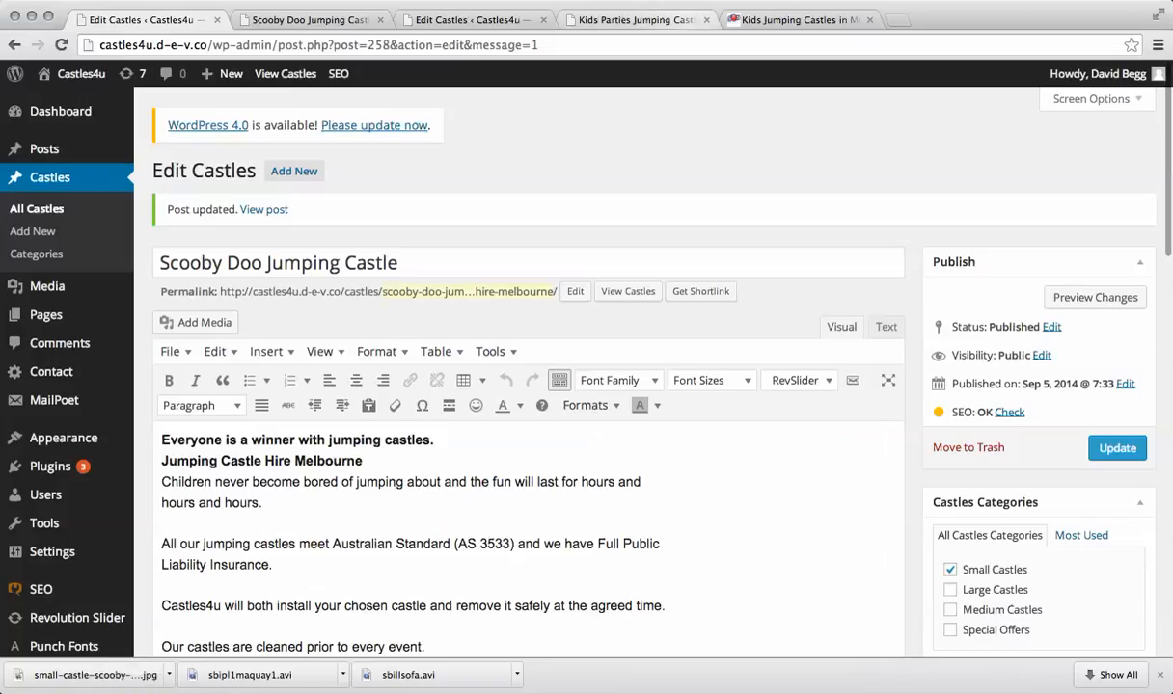
{"action": "left_click", "coordinate": [799, 21]}
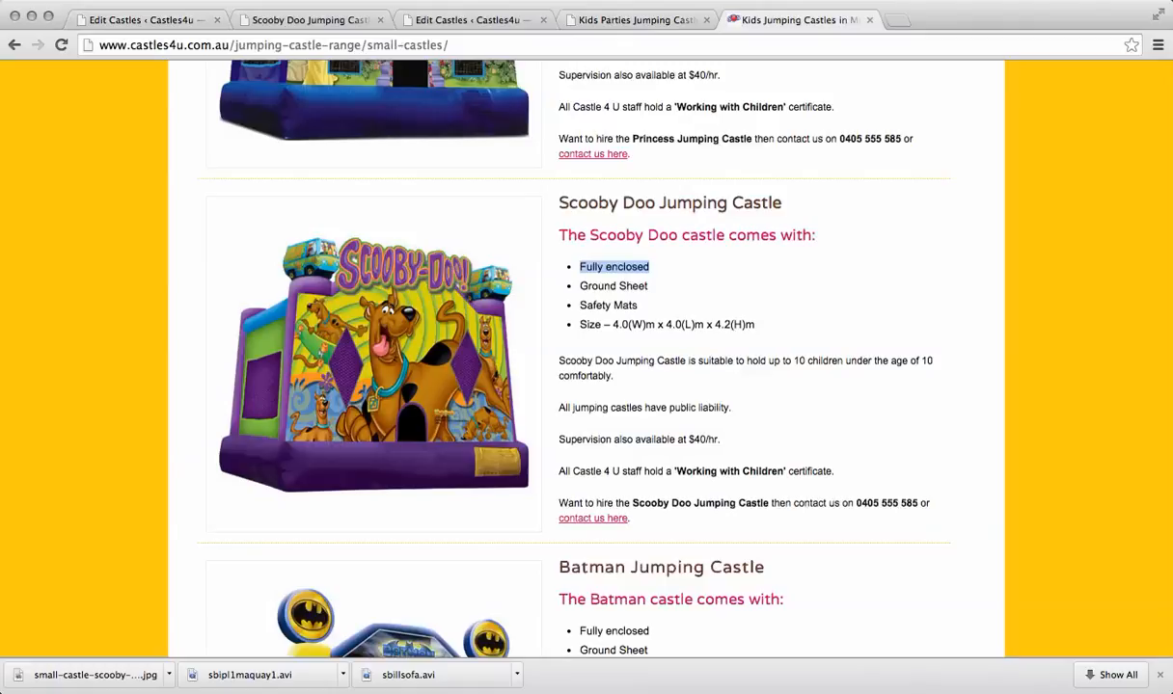
{"action": "scroll", "coordinate": [587, 357], "scroll_direction": "down", "scroll_amount": 11}
{"action": "scroll", "coordinate": [586, 357], "scroll_direction": "down", "scroll_amount": 5}
{"action": "scroll", "coordinate": [586, 356], "scroll_direction": "up", "scroll_amount": 20}
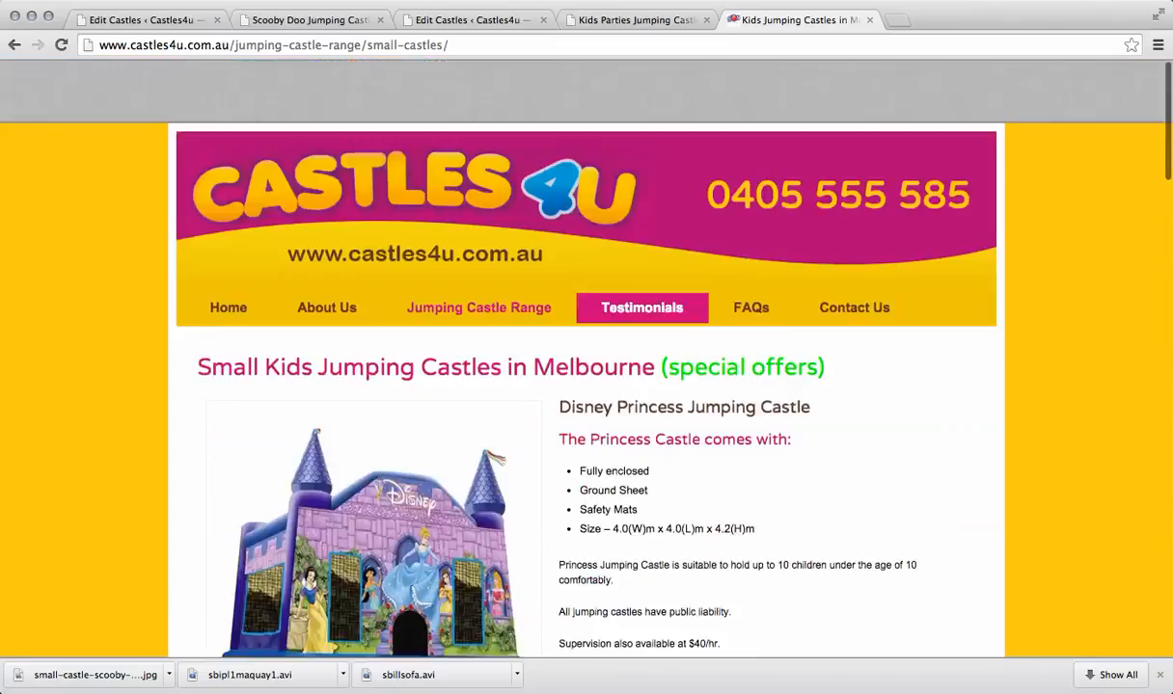
Open the Medium Castles page of the existing site and look through its castles
{"action": "mouse_move", "coordinate": [479, 245]}
{"action": "left_click", "coordinate": [432, 300]}
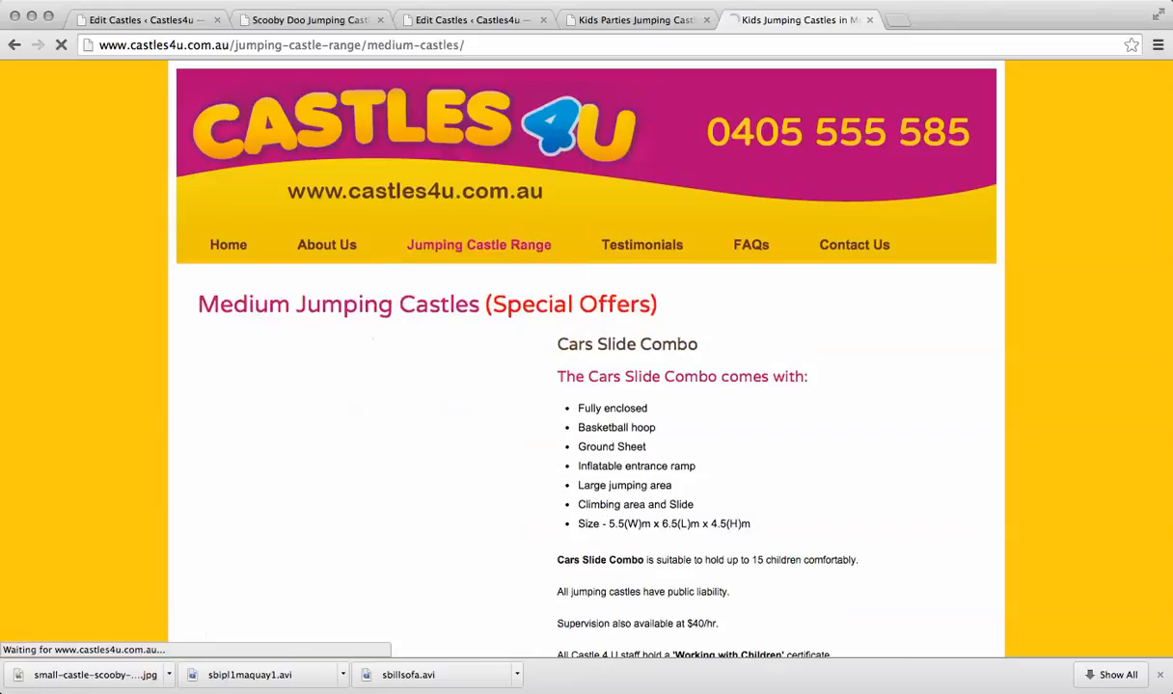
{"action": "scroll", "coordinate": [586, 357], "scroll_direction": "down", "scroll_amount": 10}
{"action": "scroll", "coordinate": [587, 357], "scroll_direction": "down", "scroll_amount": 5}
{"action": "scroll", "coordinate": [586, 357], "scroll_direction": "up", "scroll_amount": 20}
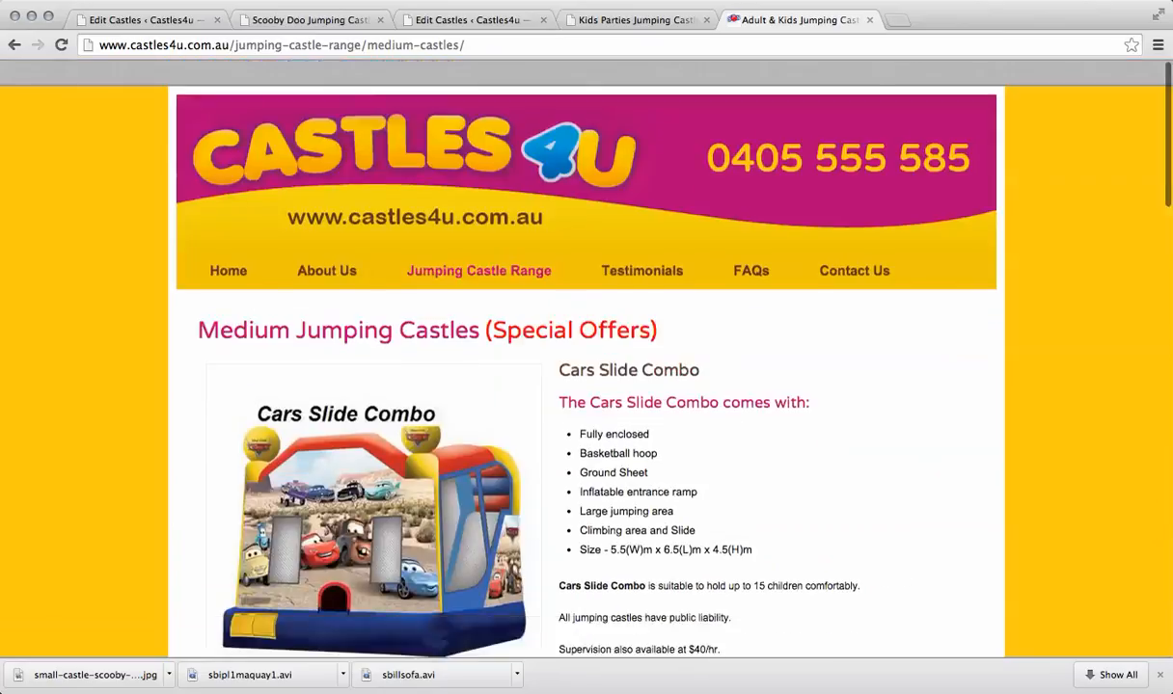
Open the Large Castles page of the existing site and review its castle descriptions
{"action": "mouse_move", "coordinate": [478, 245]}
{"action": "left_click", "coordinate": [425, 333]}
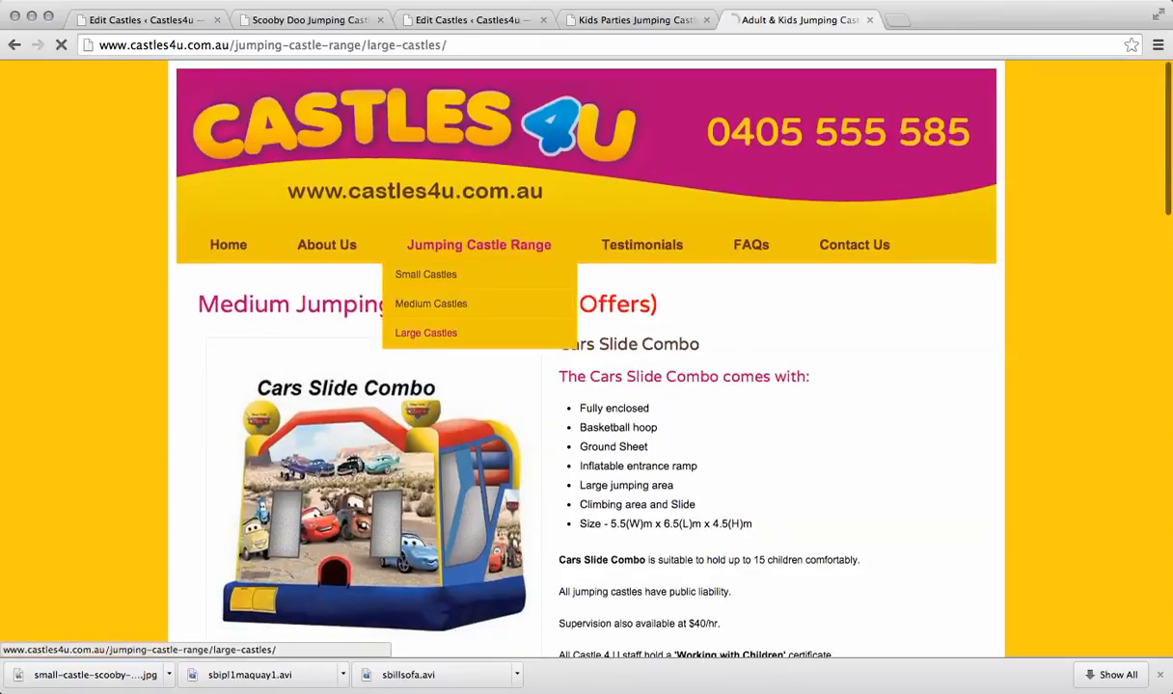
{"action": "scroll", "coordinate": [587, 357], "scroll_direction": "down", "scroll_amount": 6}
{"action": "scroll", "coordinate": [586, 357], "scroll_direction": "up", "scroll_amount": 5}
{"action": "scroll", "coordinate": [587, 357], "scroll_direction": "up", "scroll_amount": 2}
{"action": "scroll", "coordinate": [586, 357], "scroll_direction": "down", "scroll_amount": 4}
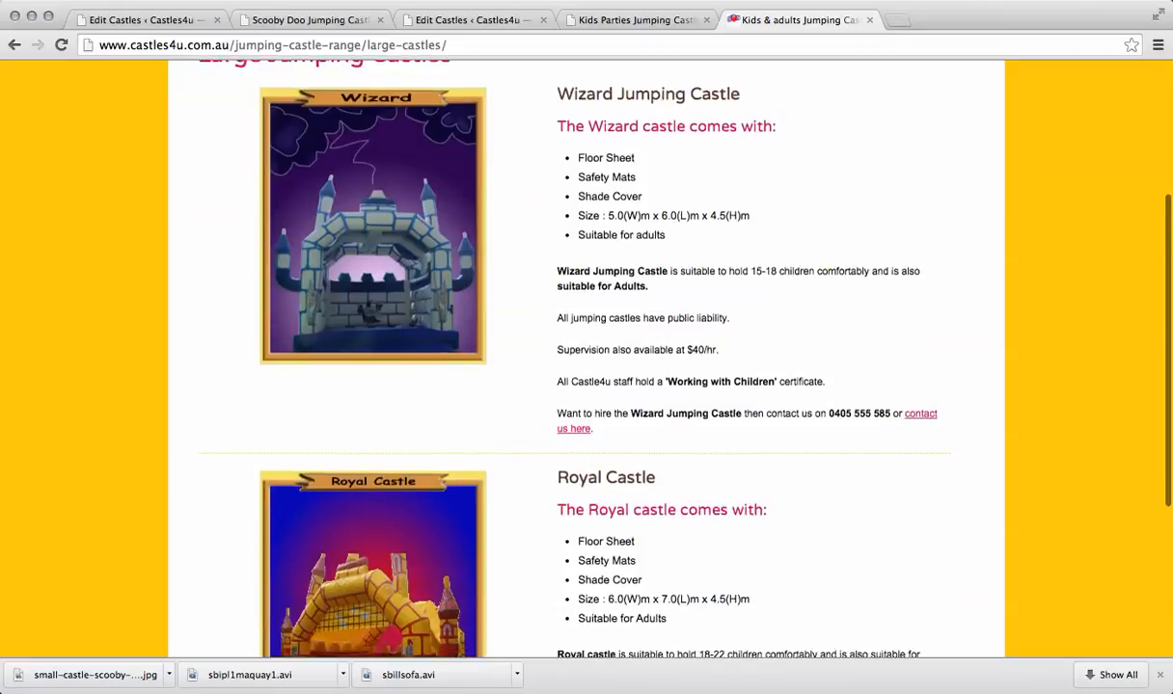
{"action": "scroll", "coordinate": [587, 357], "scroll_direction": "up", "scroll_amount": 5}
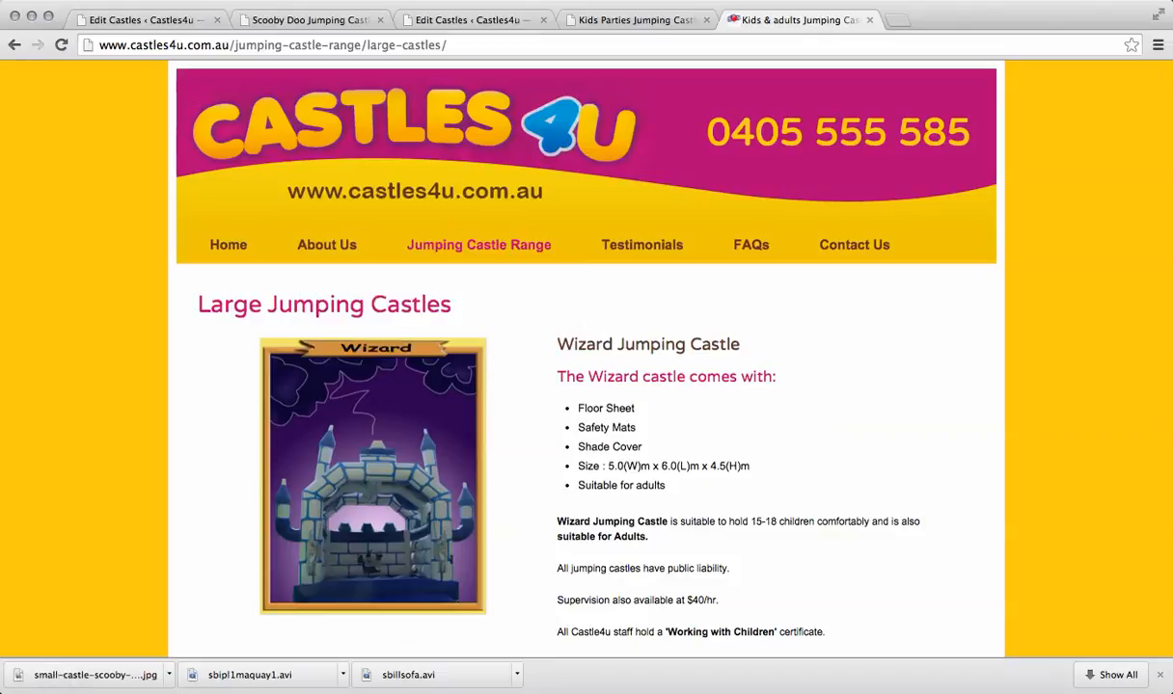
{"action": "left_click", "coordinate": [736, 1]}
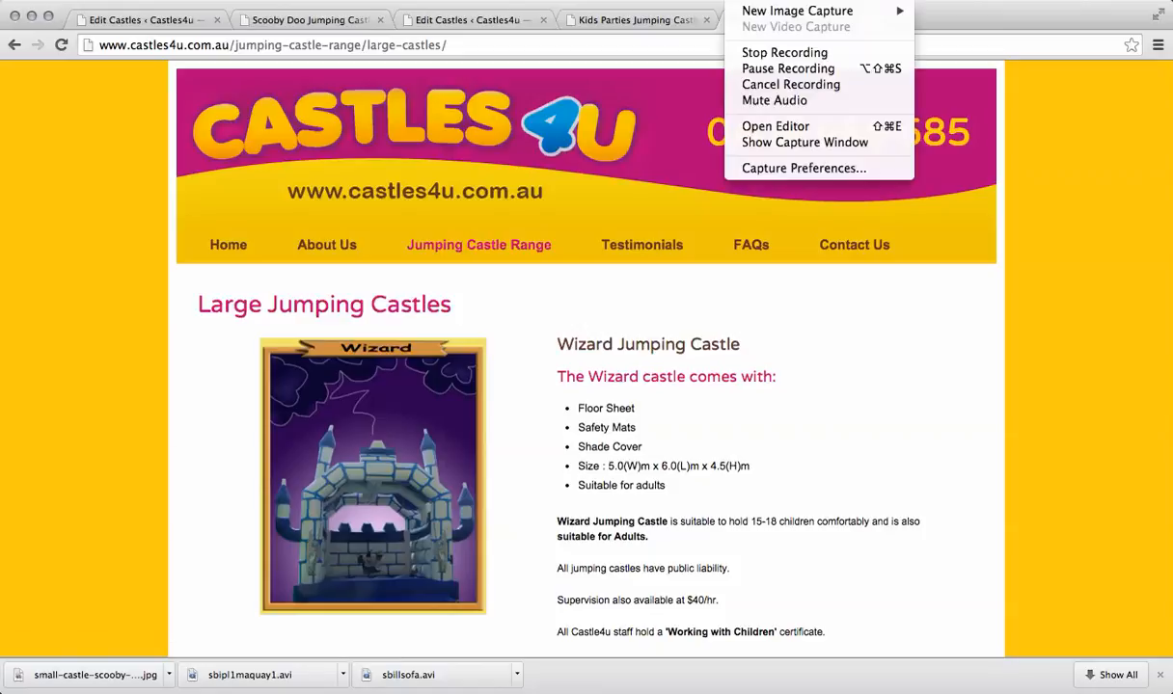